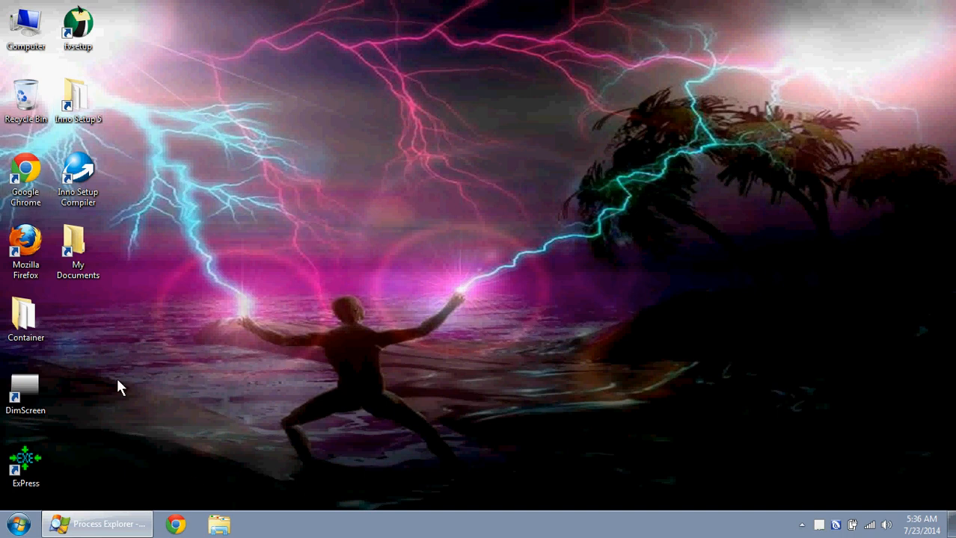
pyautogui.click(172, 523)
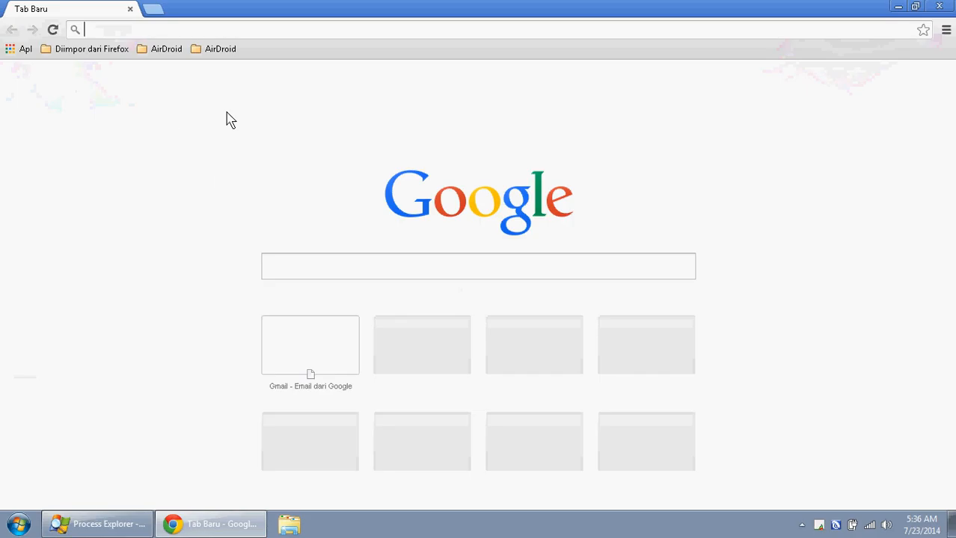
pyautogui.write('WWW.')
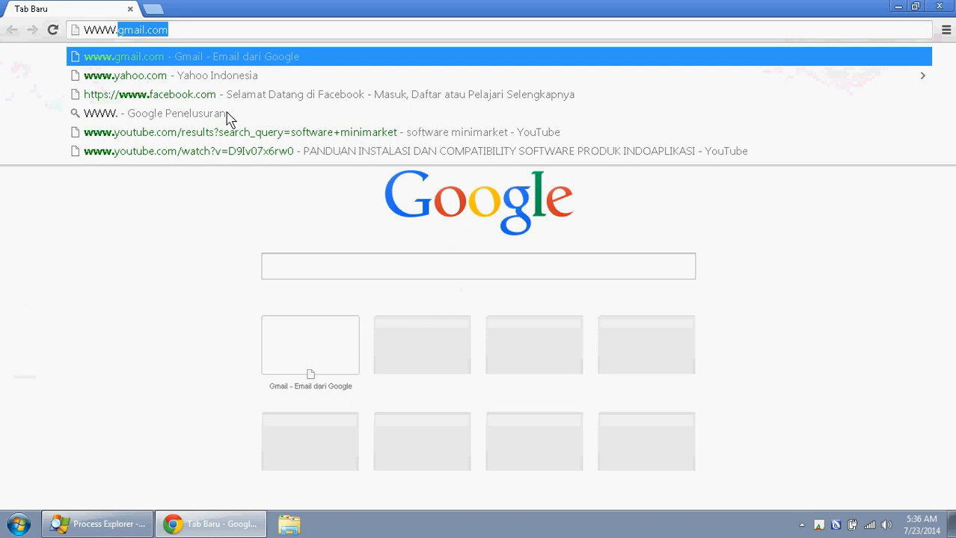
pyautogui.write('IN')
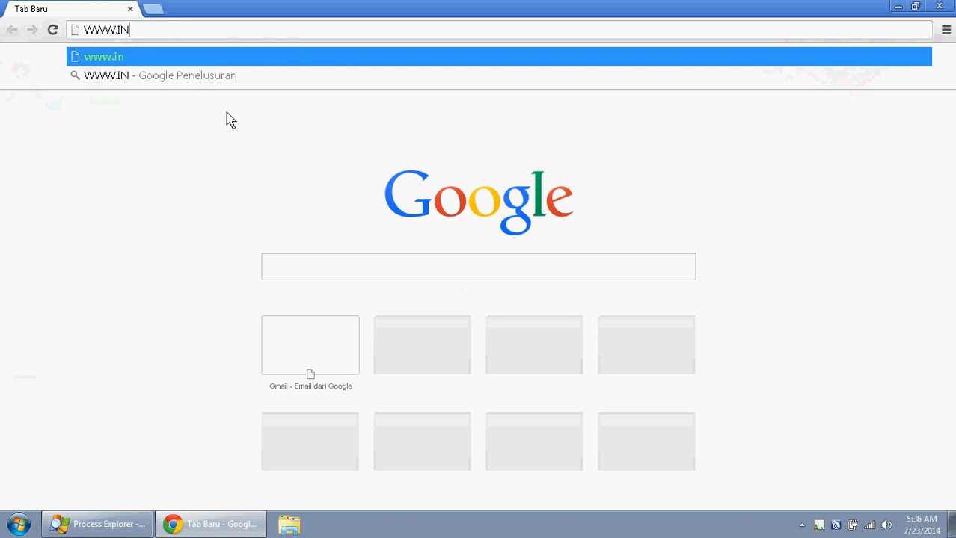
pyautogui.write('DOAPLIKASI')
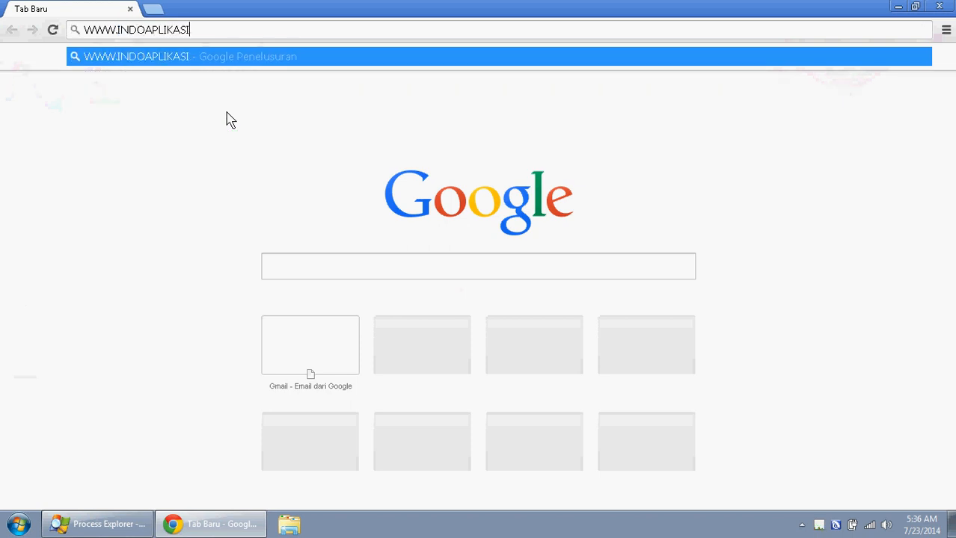
pyautogui.write('.COM')
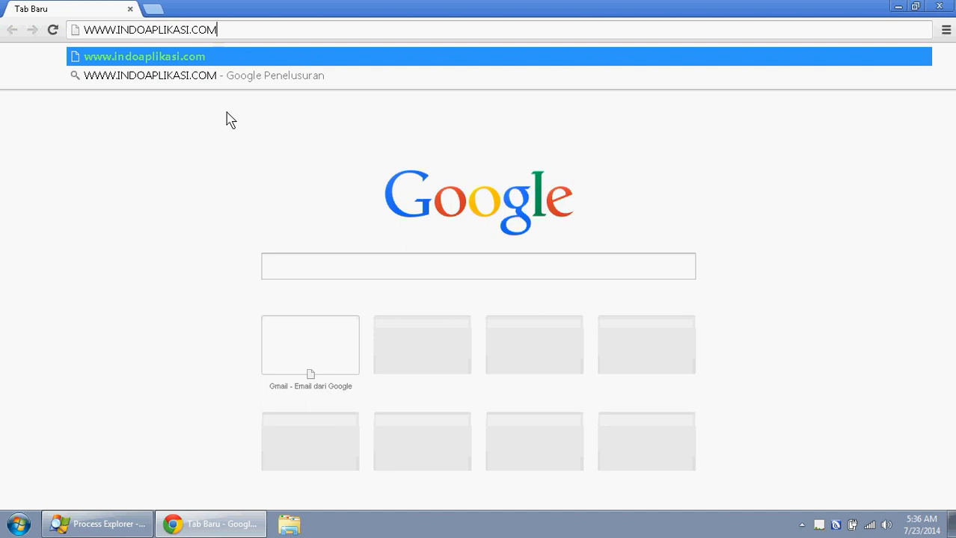
pyautogui.press('Return')
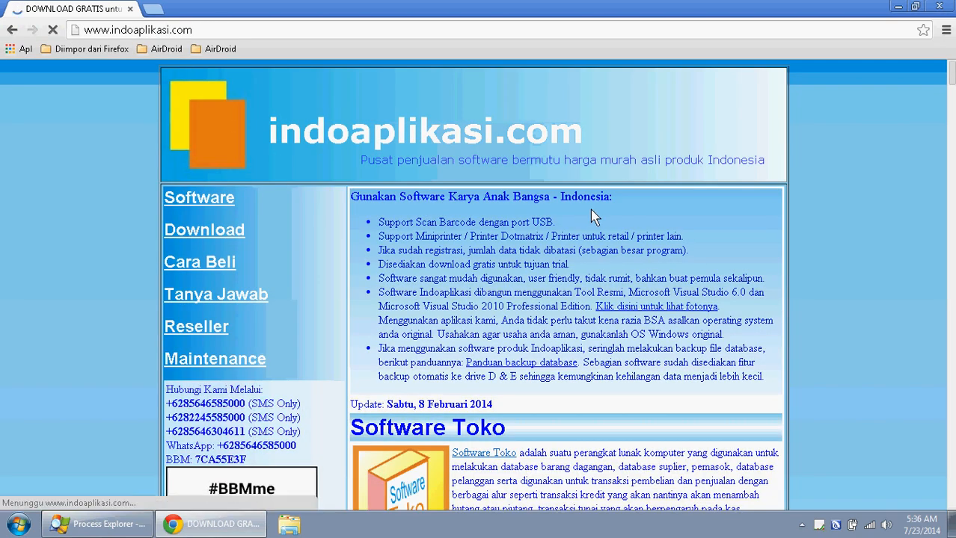
# Download Software Minimarket (Mini-02) and save it as software-minimarket-(mini-02).zip in the Downloads folder
pyautogui.scroll(-20, 571, 201)
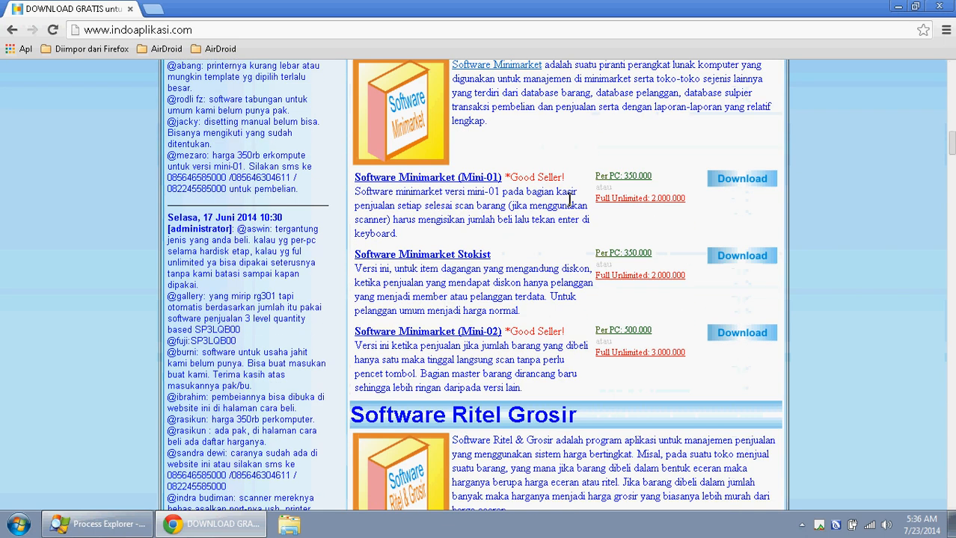
pyautogui.click(742, 335)
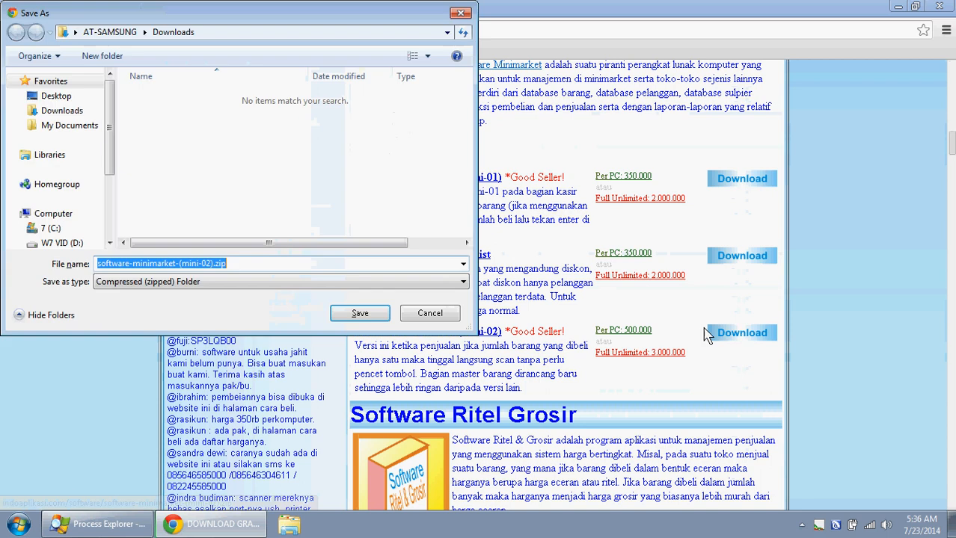
pyautogui.click(356, 317)
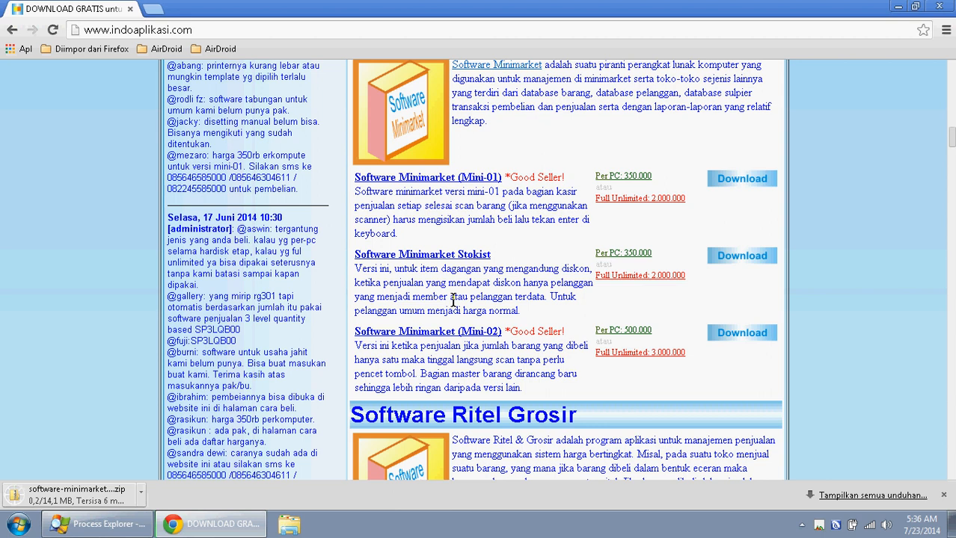
# Open the Software Minimarket (Mini-02) product page and look through its description and screenshots
pyautogui.click(461, 332)
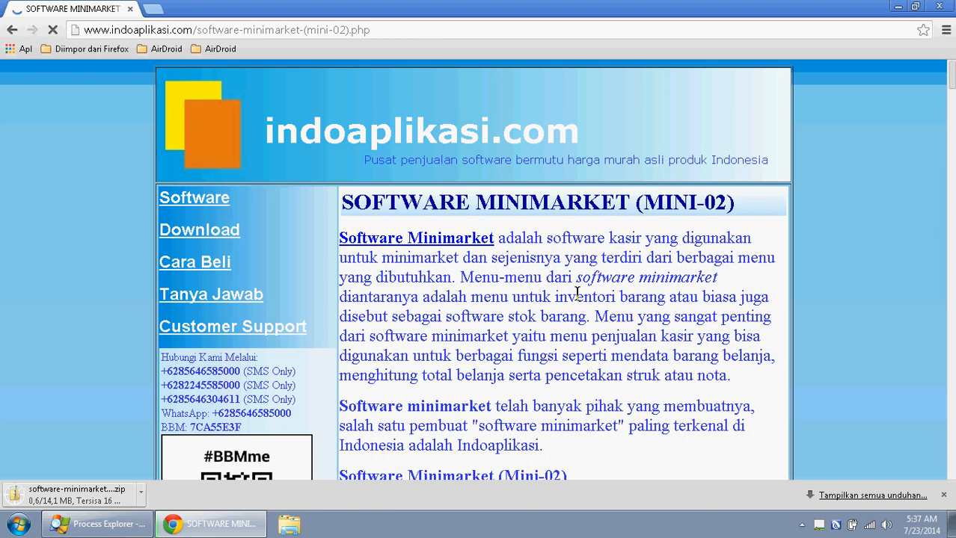
pyautogui.scroll(-1, 577, 293)
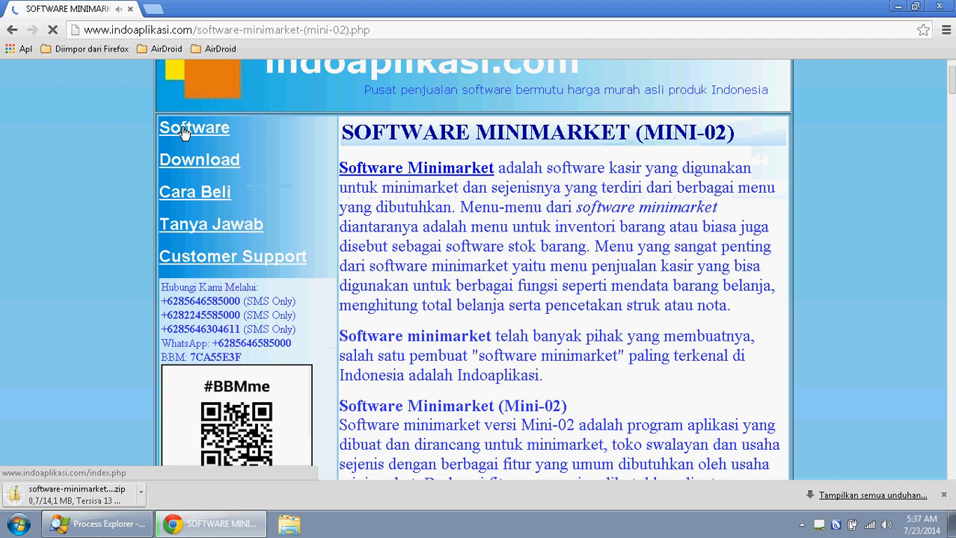
pyautogui.scroll(-15, 185, 138)
pyautogui.scroll(10, 184, 150)
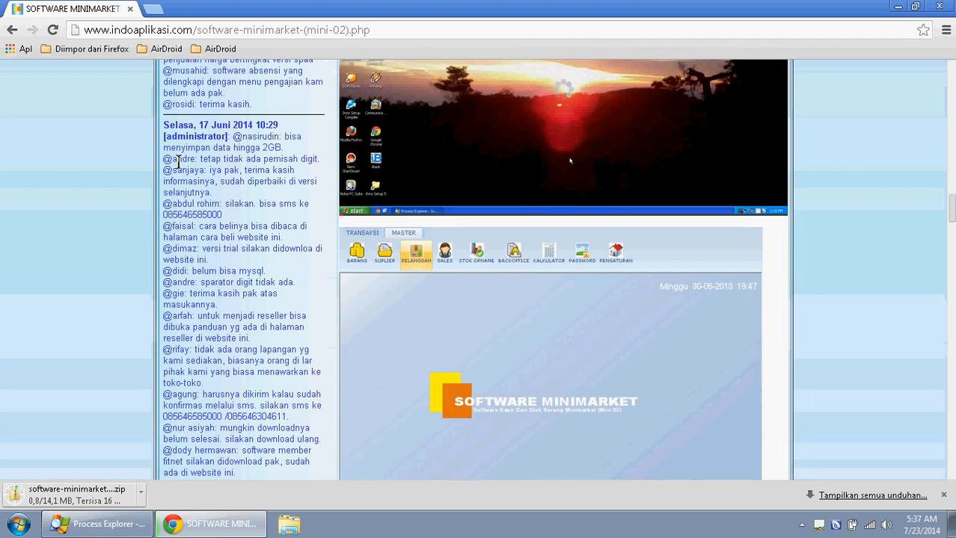
pyautogui.scroll(-8, 337, 224)
pyautogui.scroll(15, 331, 222)
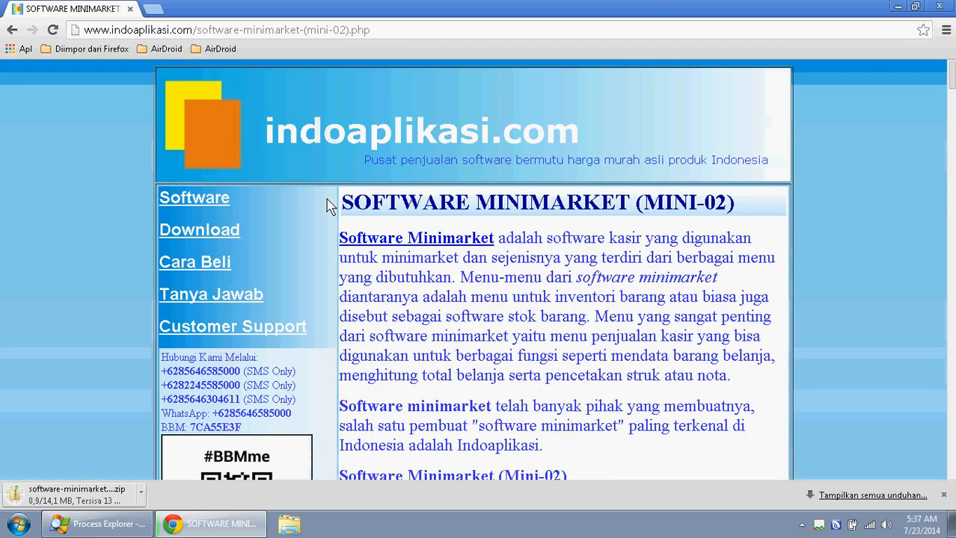
# Return to the site's software list and check the Mini-02 download's progress in the browser's full downloads list
pyautogui.click(200, 197)
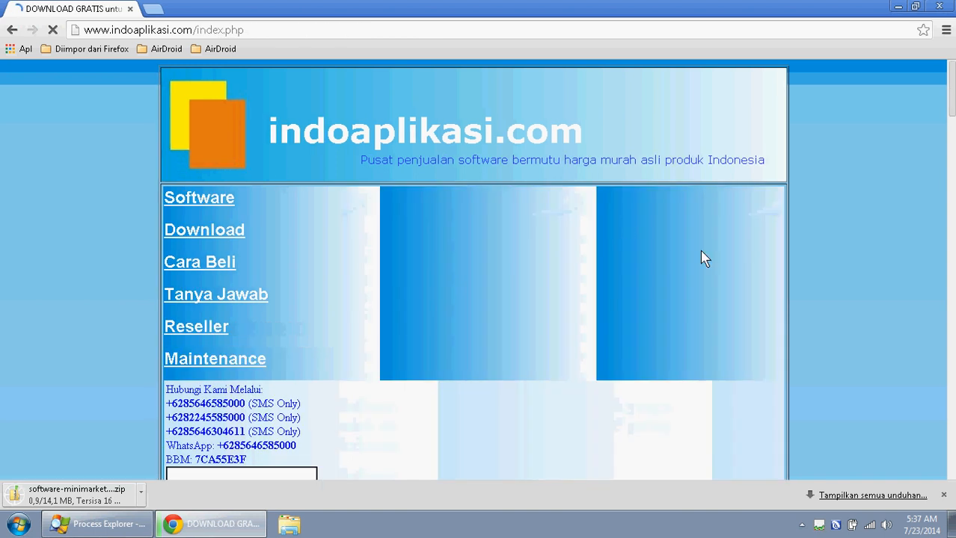
pyautogui.click(869, 496)
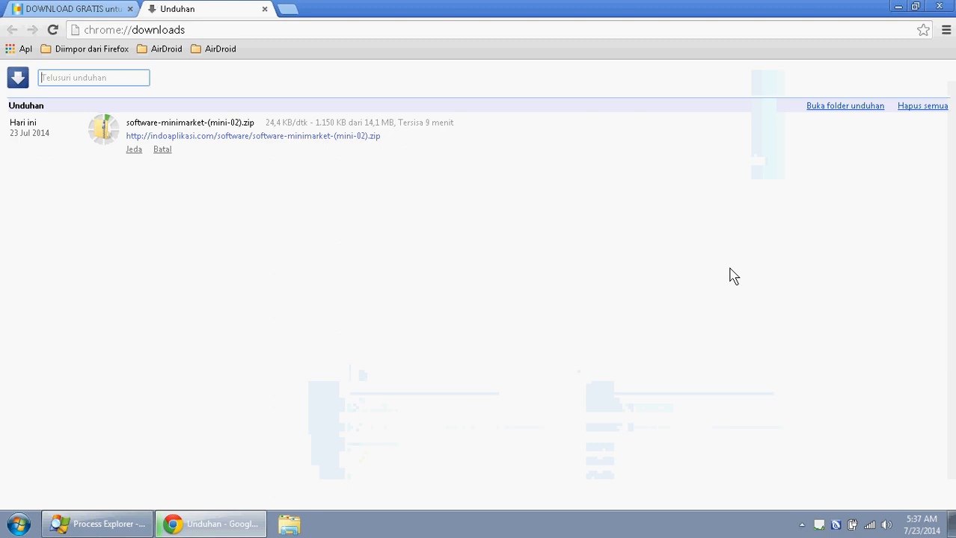
pyautogui.click(52, 7)
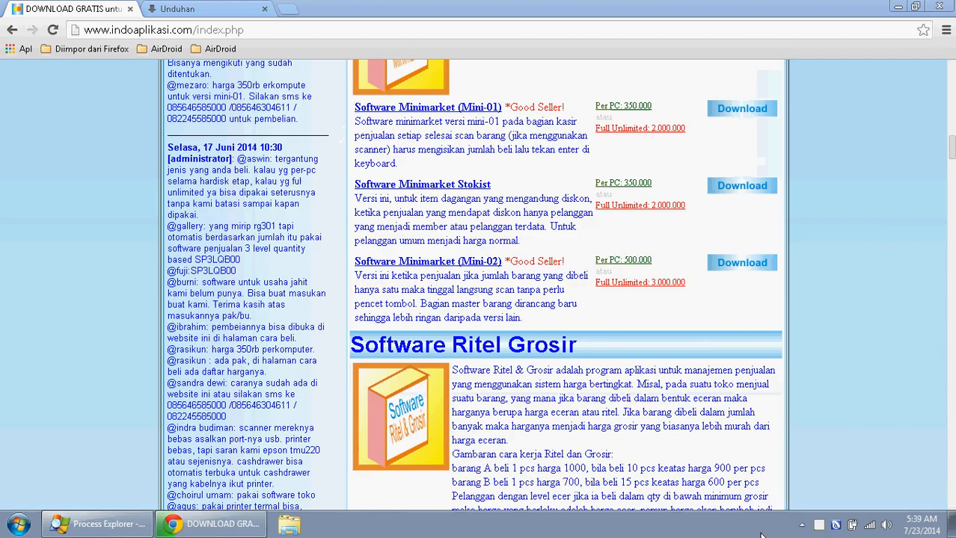
pyautogui.click(805, 526)
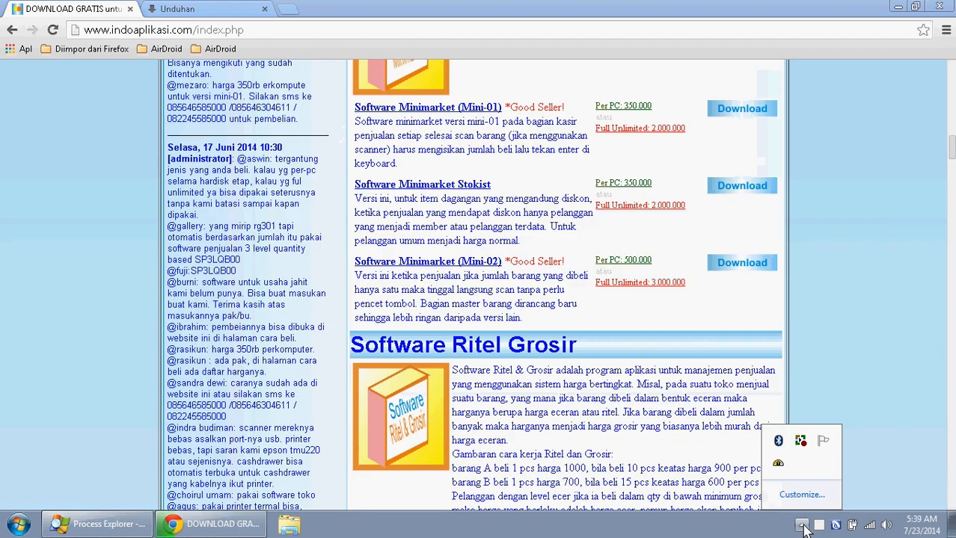
pyautogui.click(880, 367)
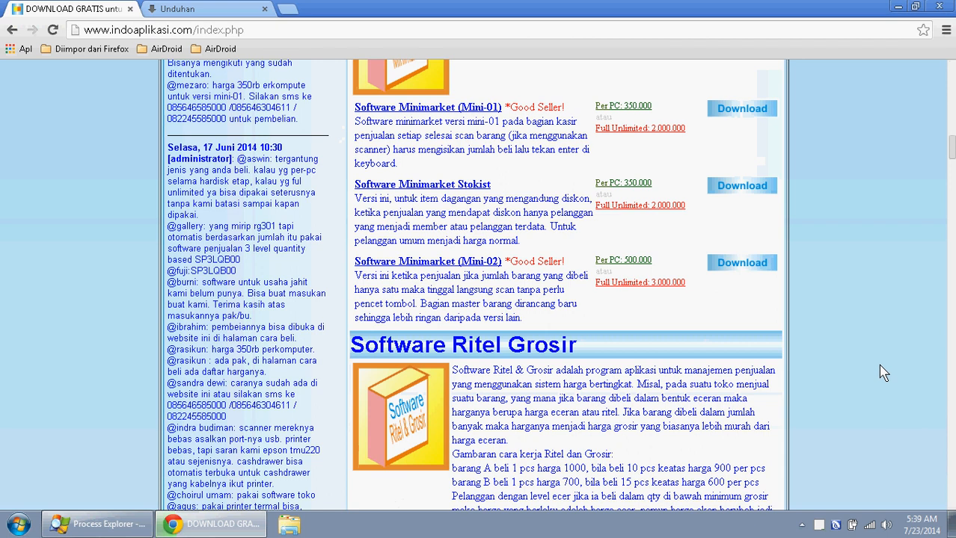
pyautogui.click(226, 9)
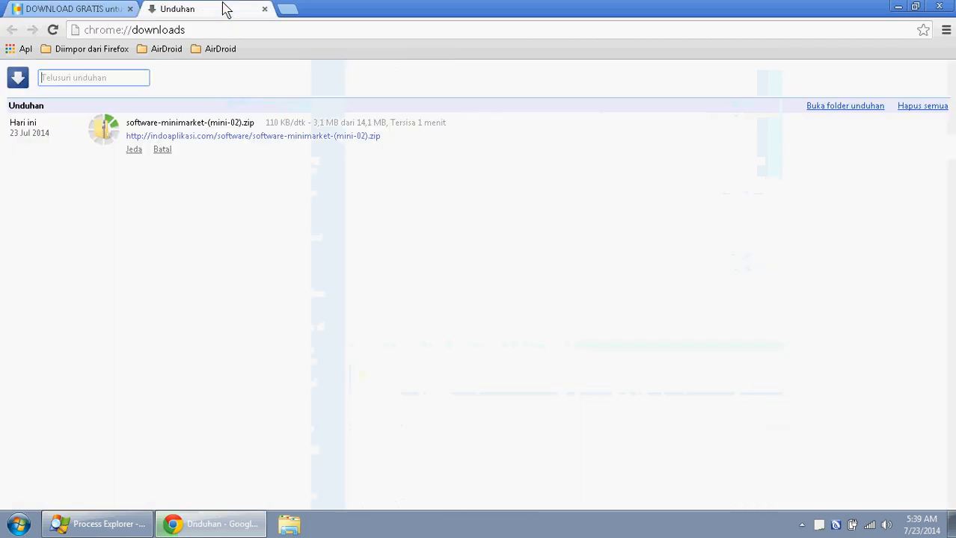
# Open the complete specification list, DAFTAR LENGKAP SPESIFIKASI SOFTWARE, from the end of the site's software page
pyautogui.click(292, 10)
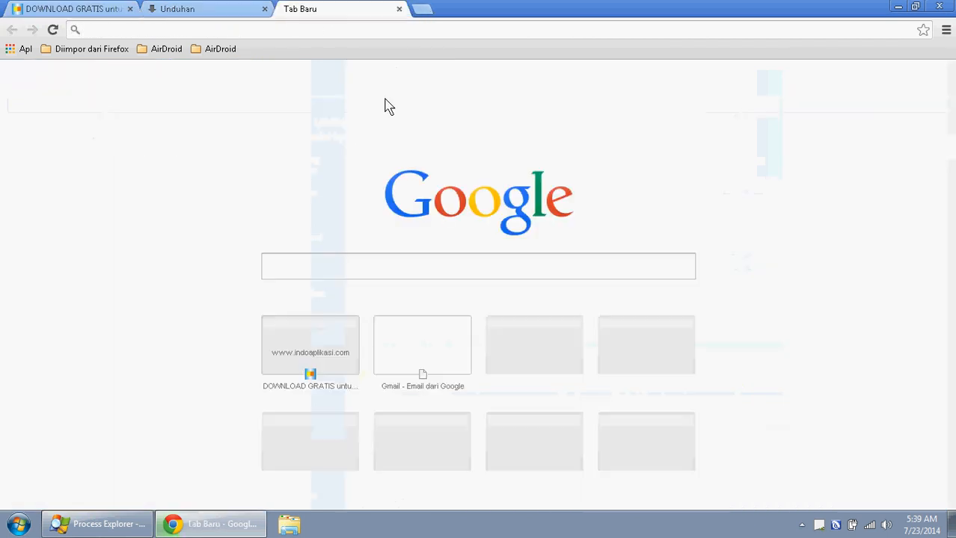
pyautogui.click(63, 13)
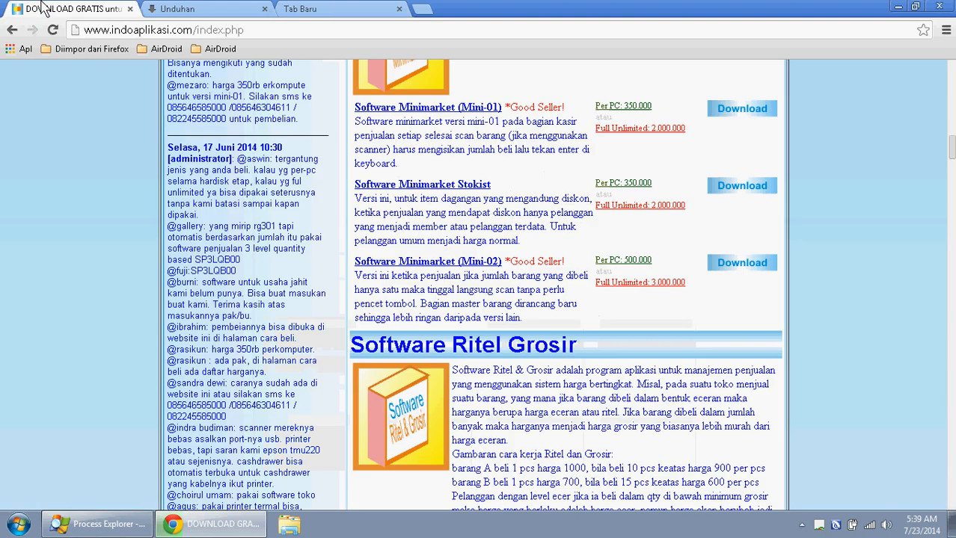
pyautogui.scroll(10, 371, 332)
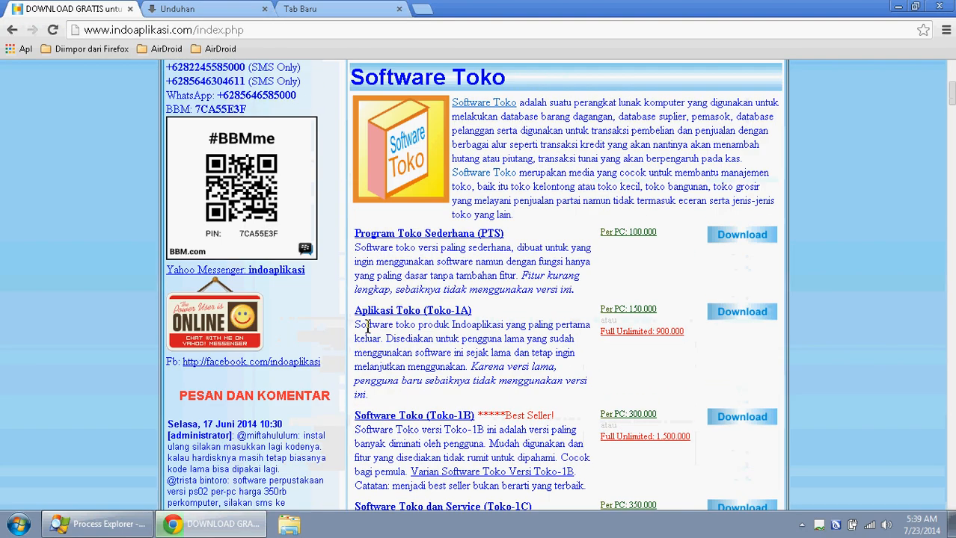
pyautogui.moveTo(950, 101); pyautogui.dragTo(952, 506)
pyautogui.click(441, 451)
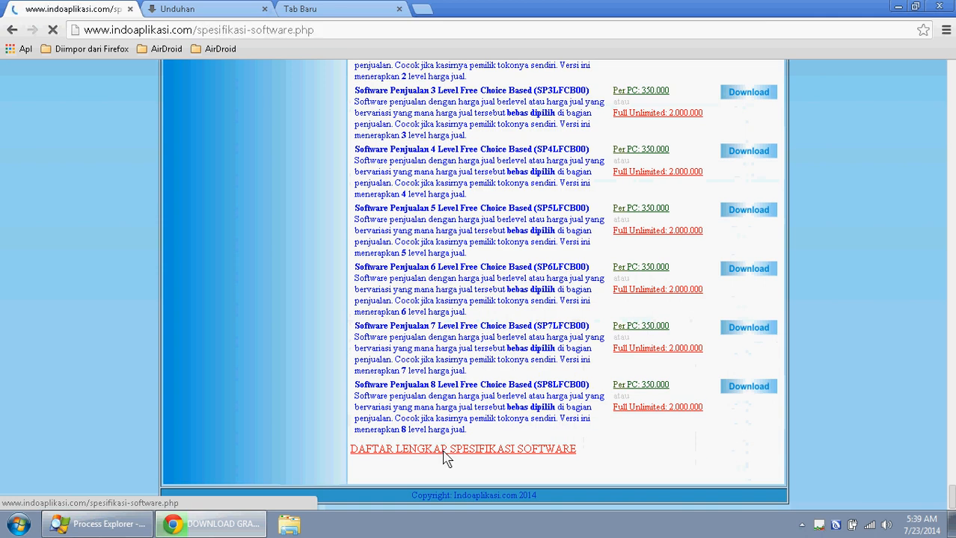
# Search the specification page for "mini-02" to locate its entry, and close the search
pyautogui.click(946, 31)
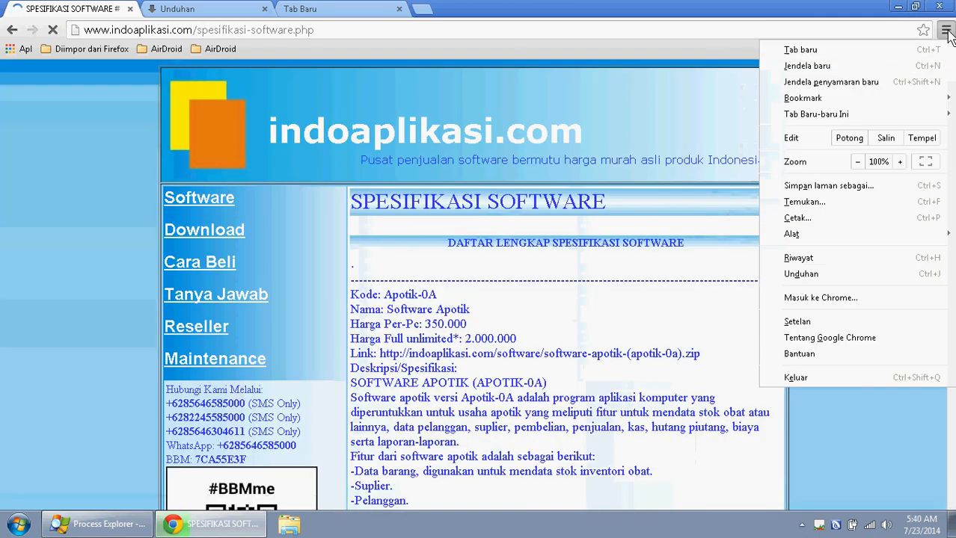
pyautogui.click(794, 209)
pyautogui.write('mi')
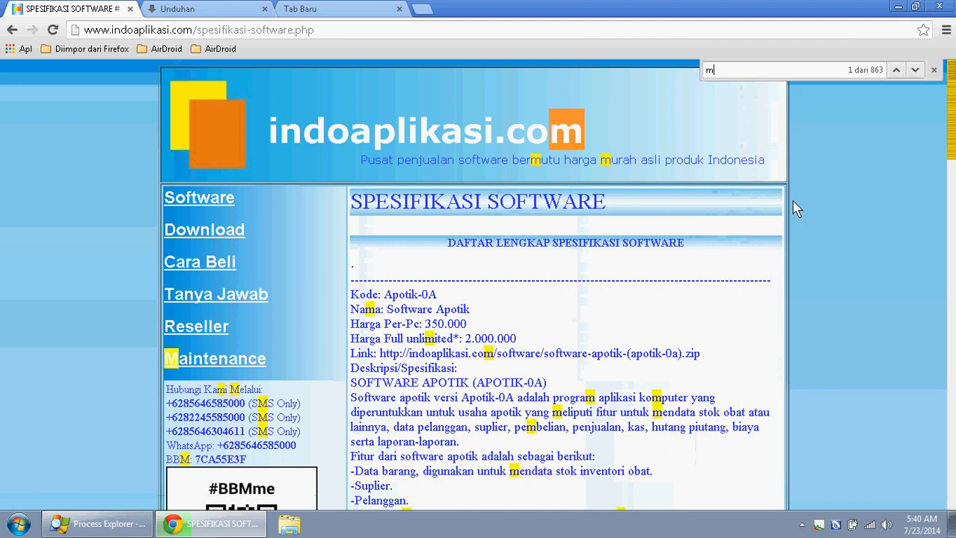
pyautogui.write('ni-02')
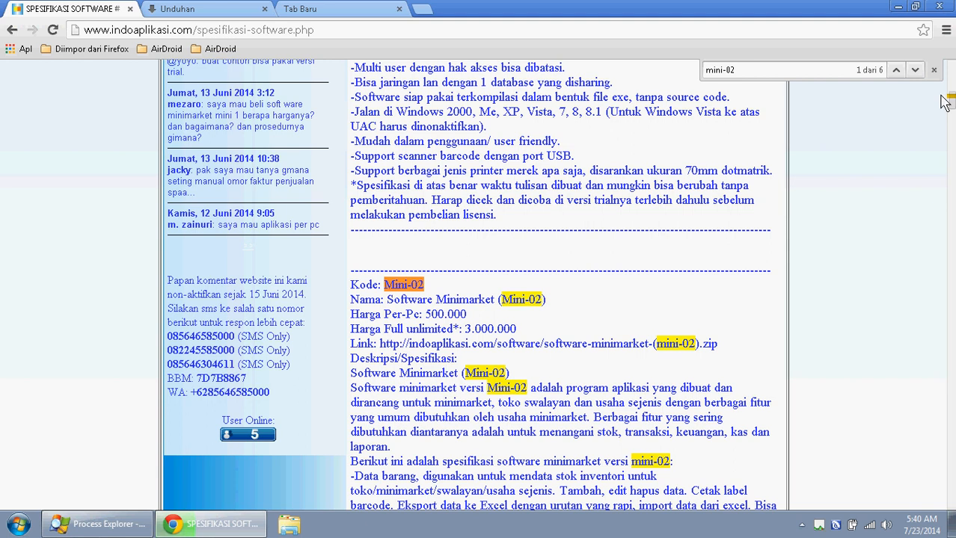
pyautogui.scroll(-2, 890, 150)
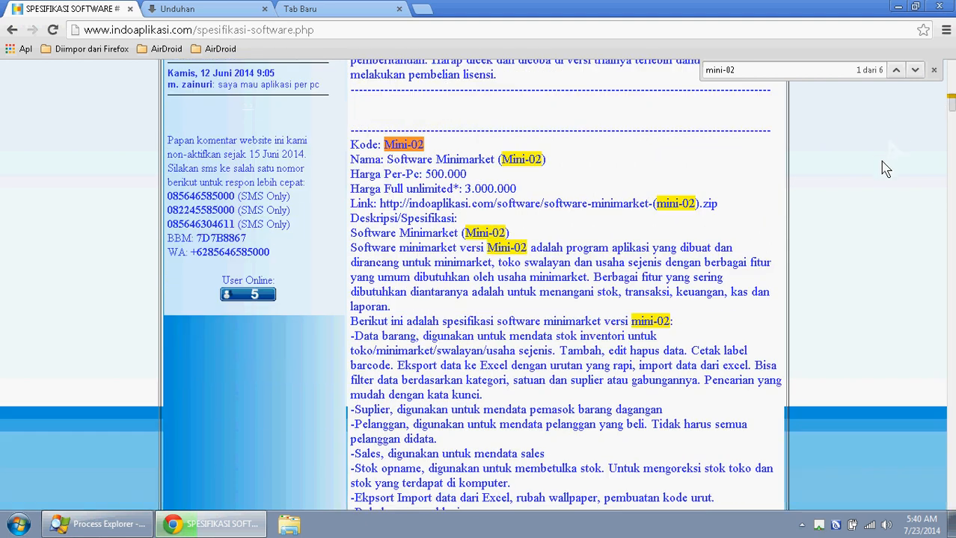
pyautogui.click(934, 70)
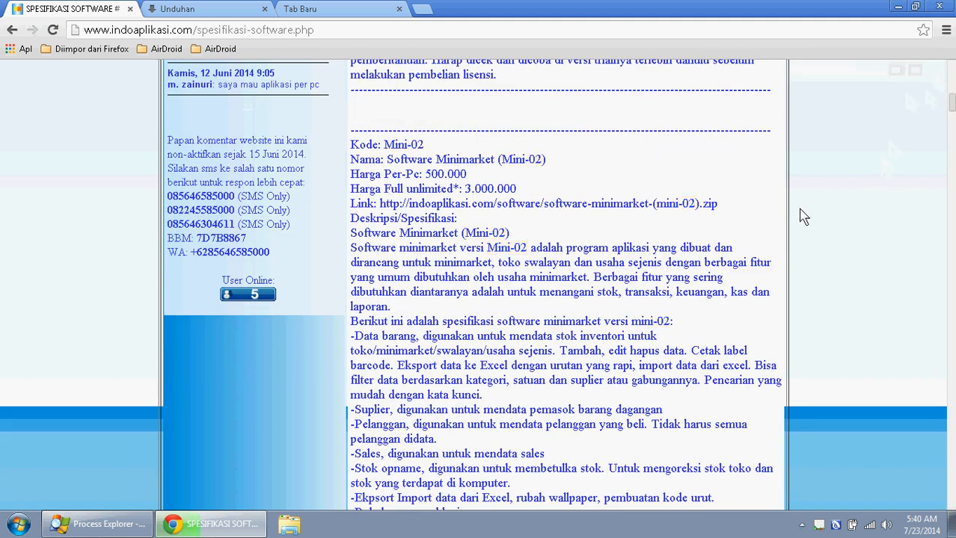
# Examine the Mini-02 entry's code, prices, download link and introductory description
pyautogui.scroll(-1, 785, 220)
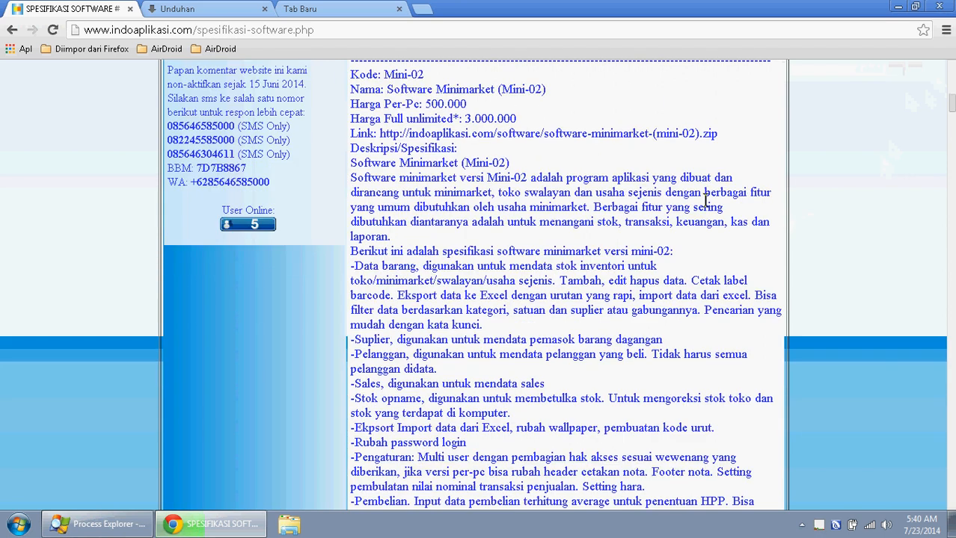
pyautogui.scroll(1, 704, 201)
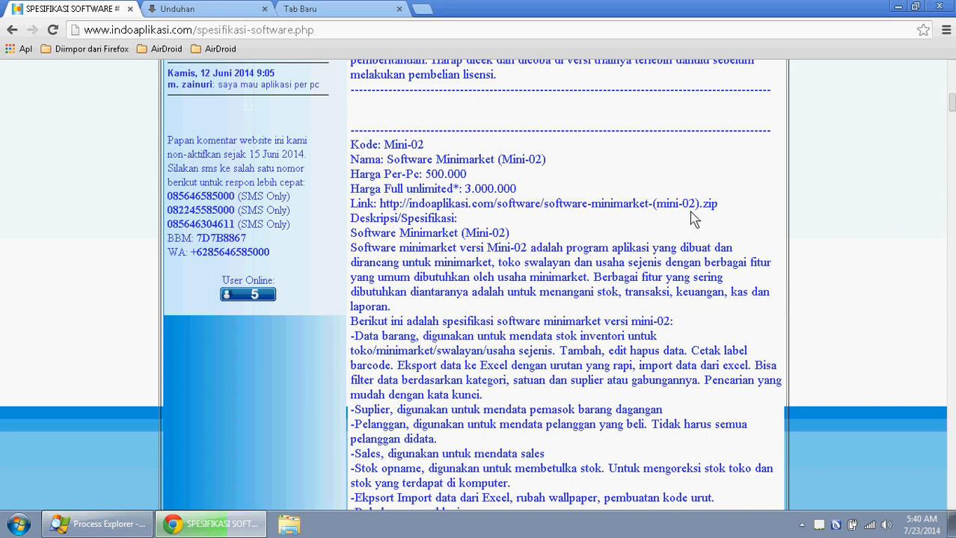
pyautogui.moveTo(447, 196); pyautogui.dragTo(378, 202)
pyautogui.click(743, 211)
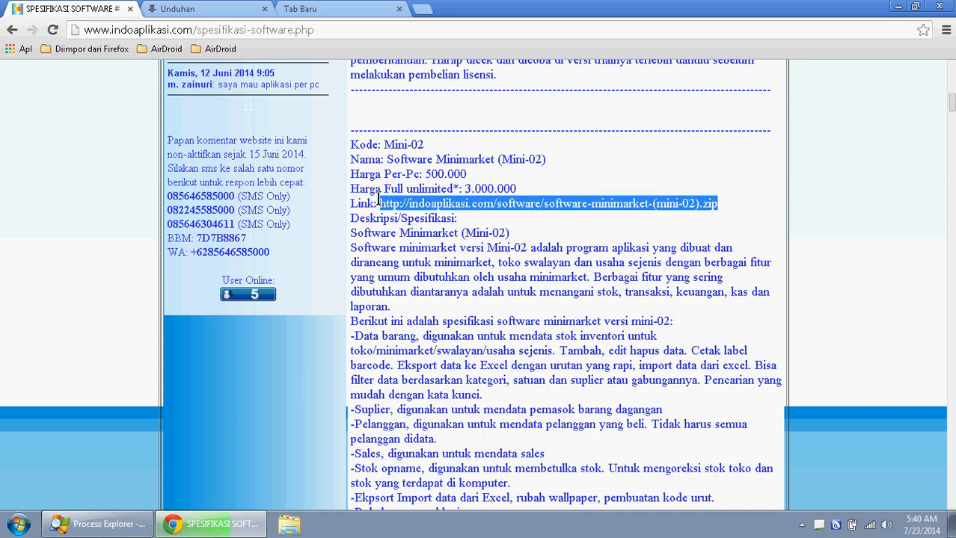
pyautogui.click(389, 230)
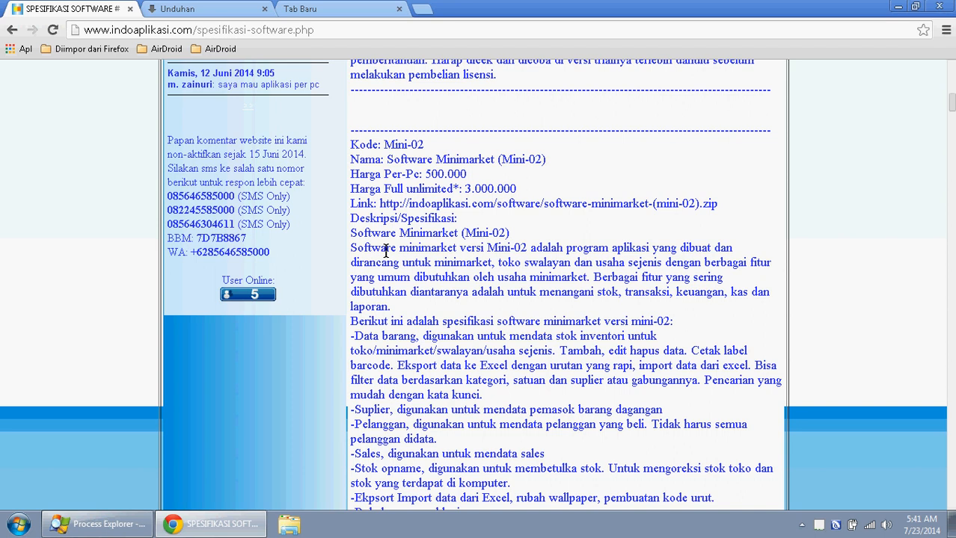
# Examine the Mini-02 feature list, from supplier and customer data through stock opname and Excel export/import
pyautogui.moveTo(419, 411); pyautogui.dragTo(432, 441)
pyautogui.scroll(-4, 436, 344)
pyautogui.scroll(-1, 437, 343)
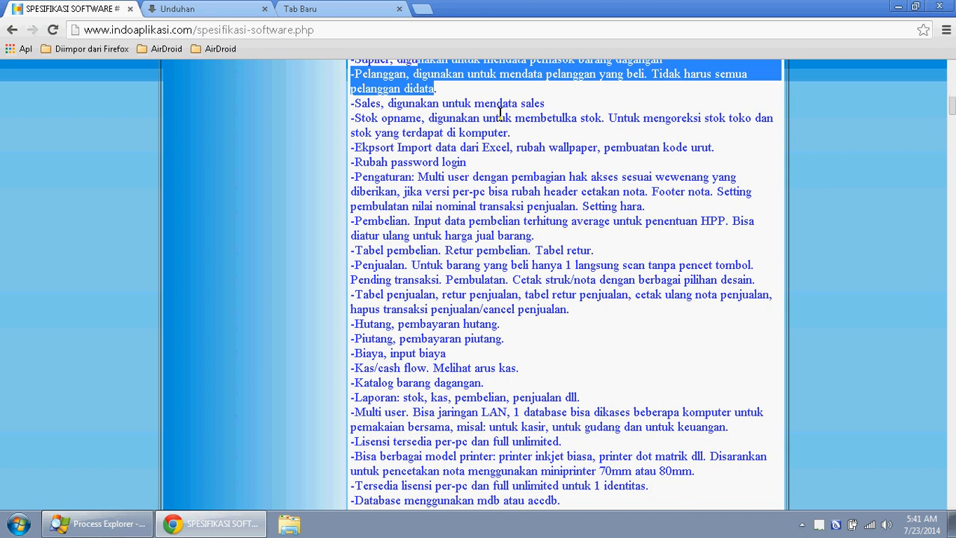
pyautogui.moveTo(498, 119); pyautogui.dragTo(505, 132)
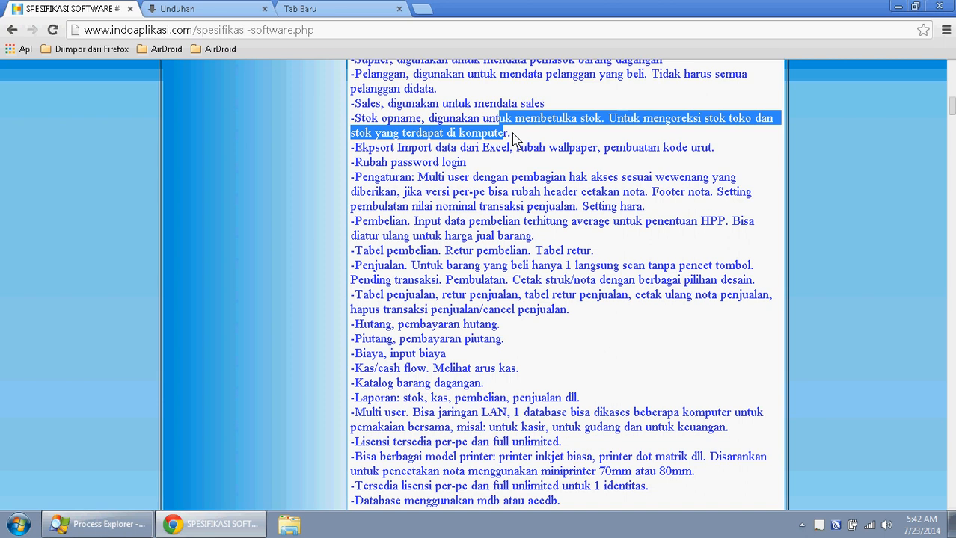
pyautogui.click(471, 150)
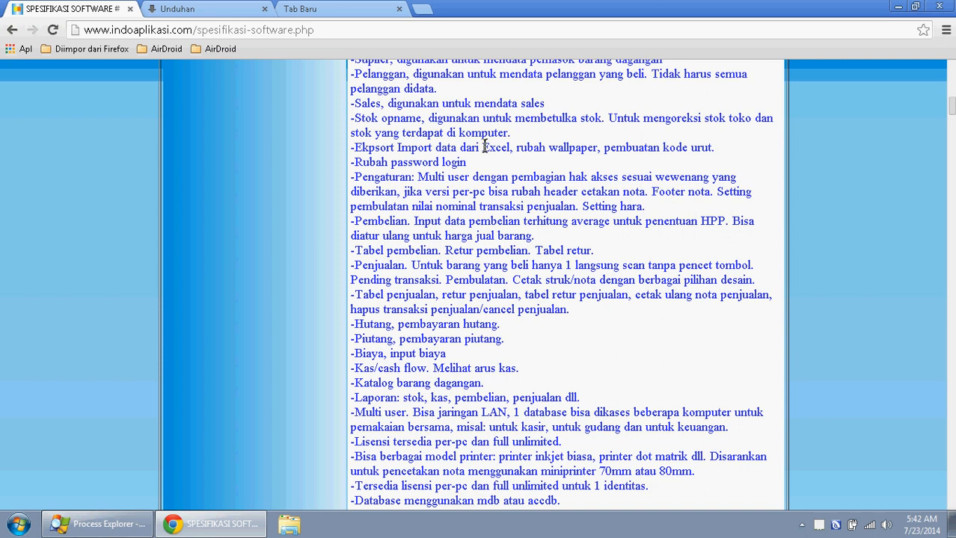
# Examine the Mini-02 entry's remaining lines on LAN multi-user use, licensing, printers, database formats and supported Windows versions
pyautogui.moveTo(557, 441); pyautogui.dragTo(424, 412)
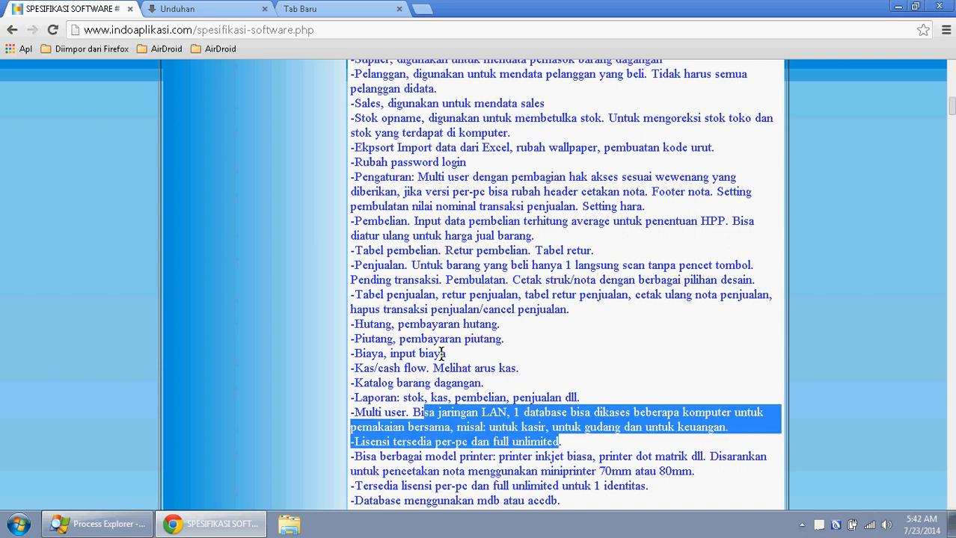
pyautogui.scroll(-3, 463, 318)
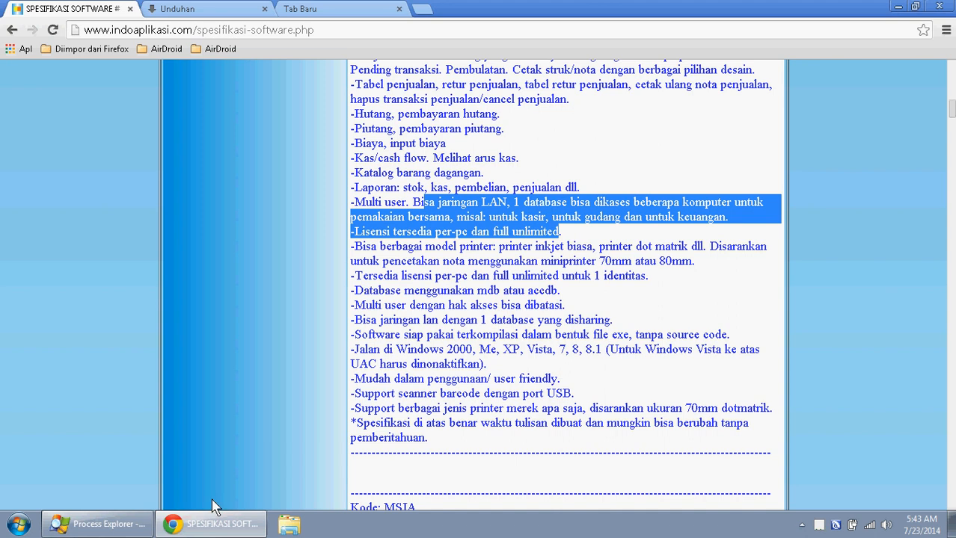
# Show the downloaded software-minimarket-(mini-02).zip in its folder and open the archive
pyautogui.click(216, 9)
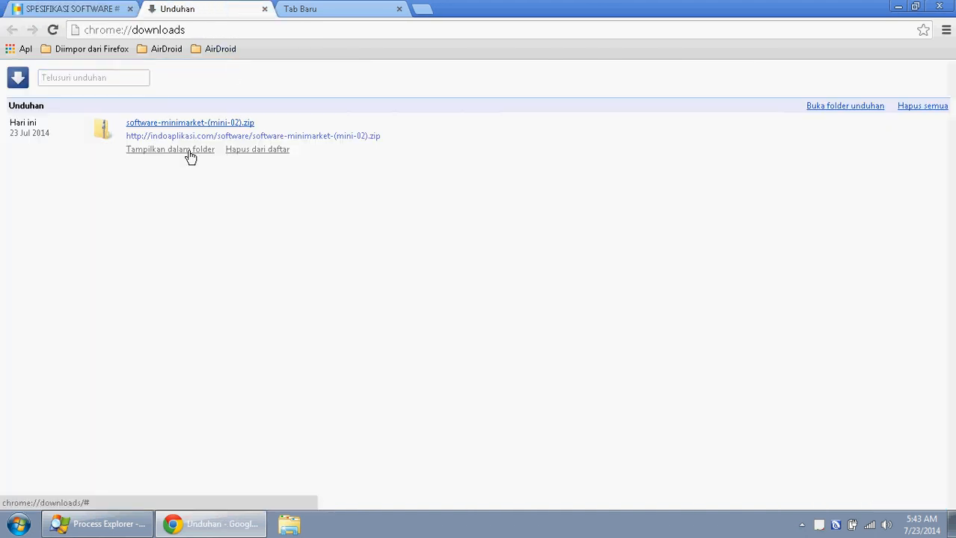
pyautogui.click(188, 151)
pyautogui.rightClick(244, 78)
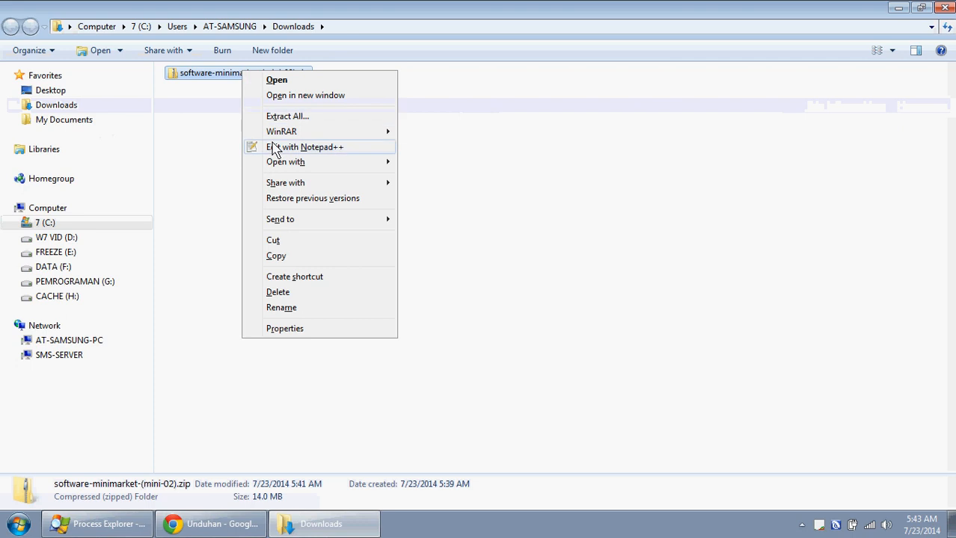
pyautogui.click(249, 82)
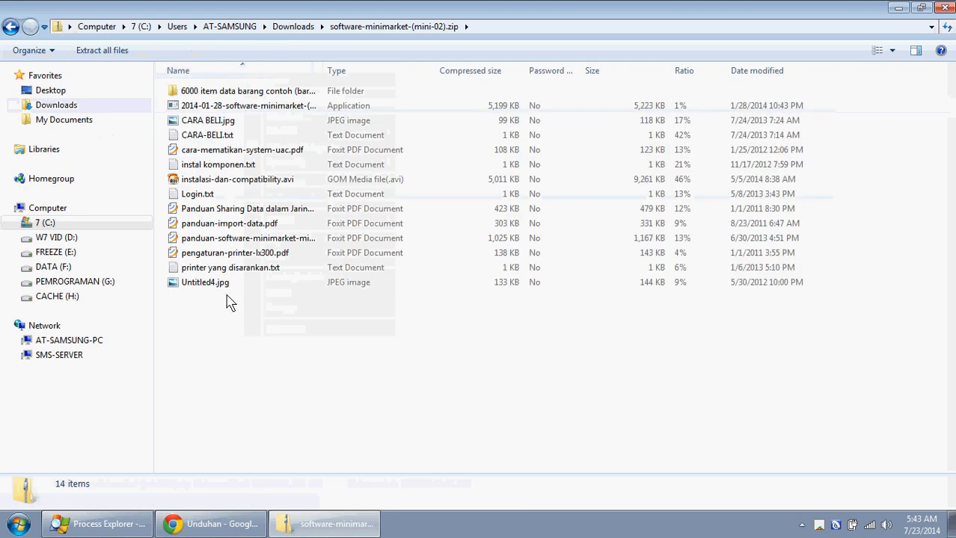
# Run the Software Minimarket (Mini-02) installer directly from the archive and complete the installation with the default options
pyautogui.doubleClick(249, 109)
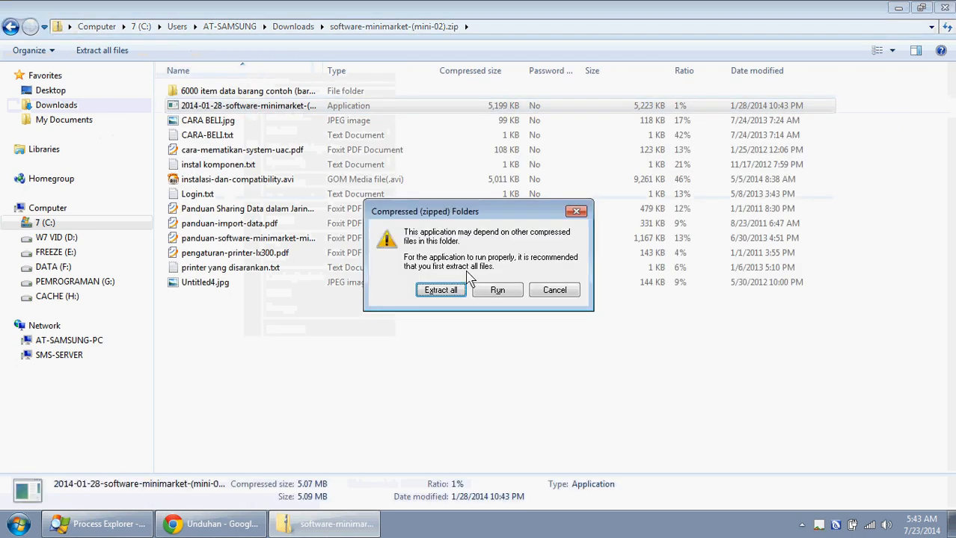
pyautogui.click(514, 292)
pyautogui.click(519, 284)
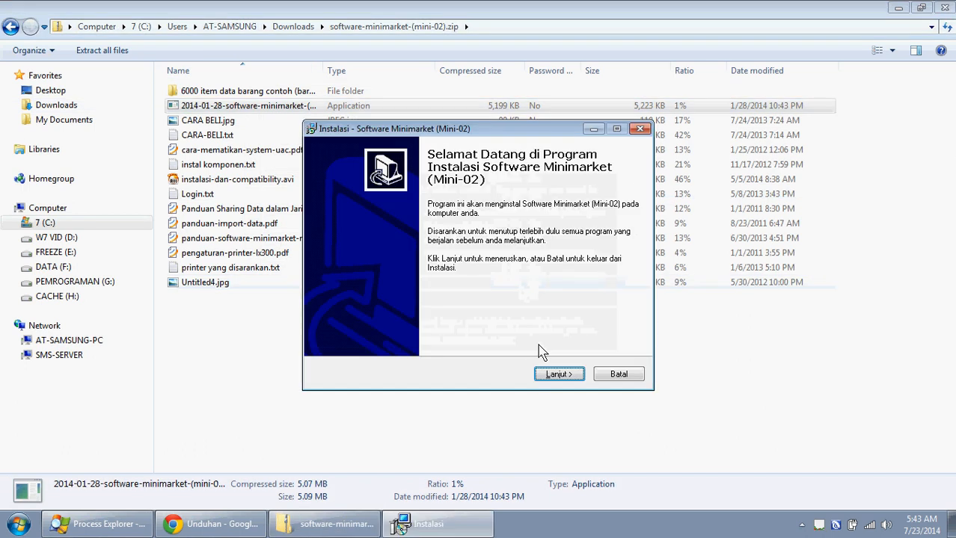
pyautogui.click(540, 372)
pyautogui.click(552, 377)
pyautogui.click(553, 376)
pyautogui.click(556, 376)
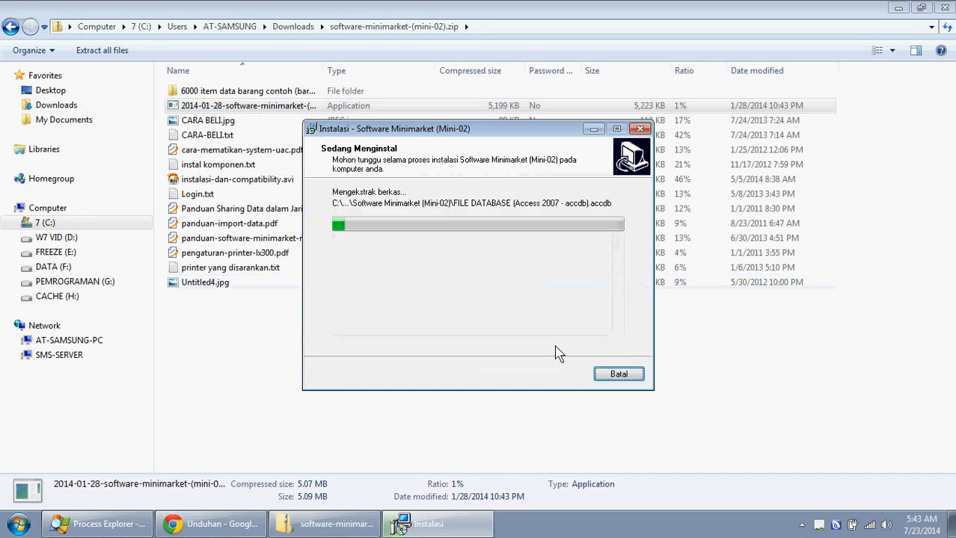
pyautogui.click(559, 374)
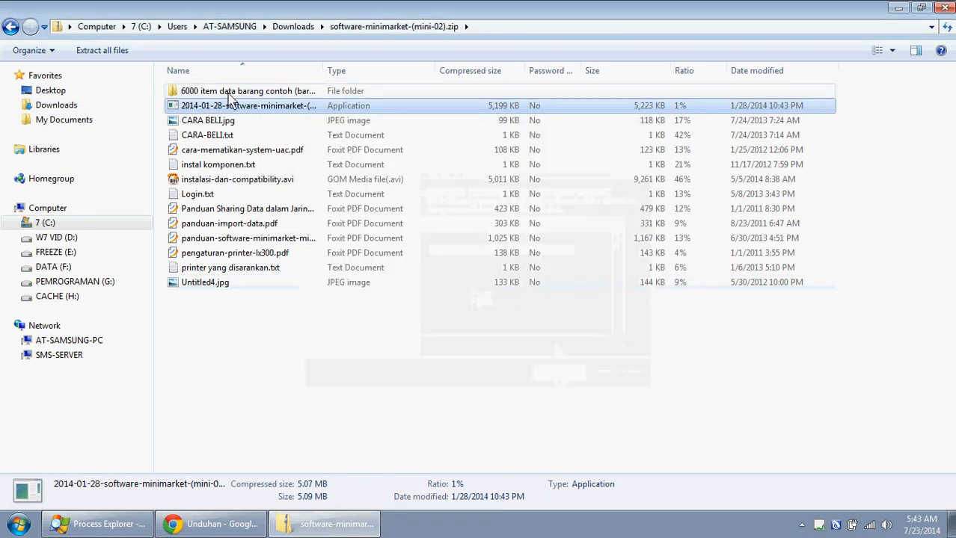
# Copy FILE DATABASE (Access 2007 - accdb).accdb from the archive's "6000 item data barang contoh (barcode)" folder into Downloads
pyautogui.rightClick(228, 93)
pyautogui.click(255, 101)
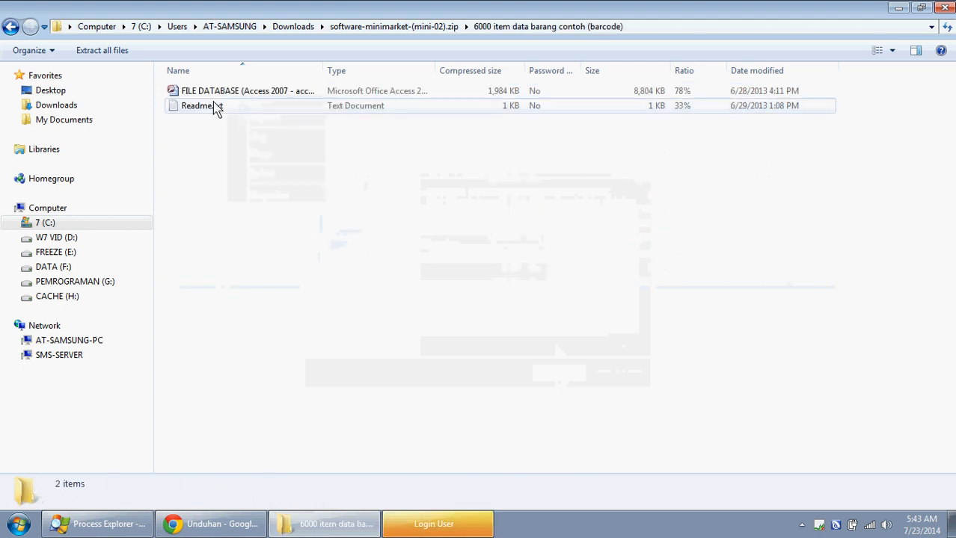
pyautogui.rightClick(210, 92)
pyautogui.click(241, 138)
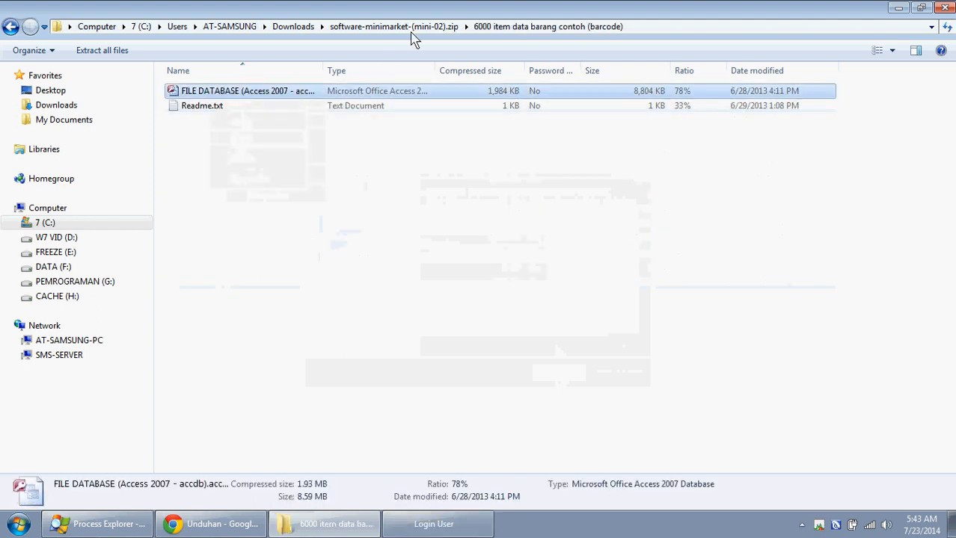
pyautogui.click(292, 28)
pyautogui.rightClick(246, 160)
pyautogui.click(267, 258)
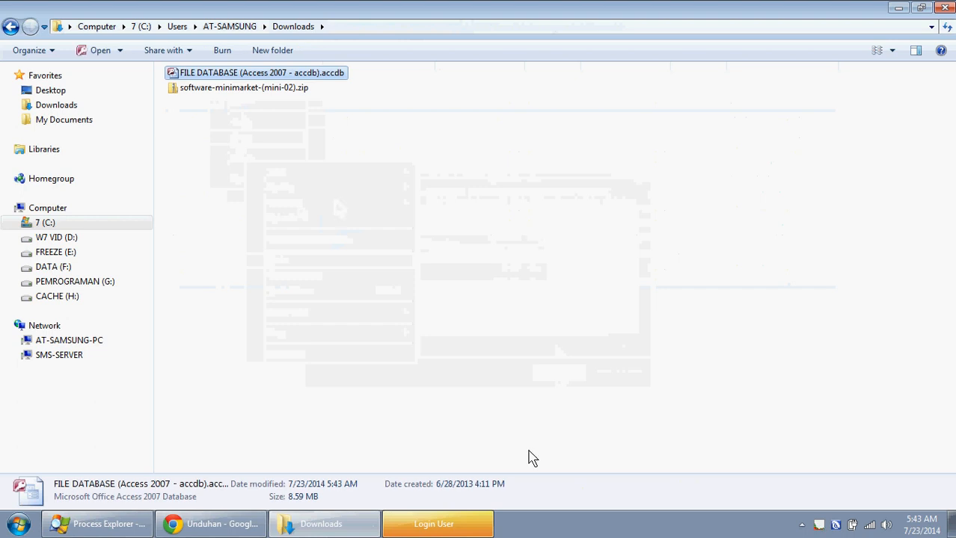
# Log in to the newly installed Software Minimarket and dismiss its Registrasi window without registering
pyautogui.click(432, 524)
pyautogui.click(458, 307)
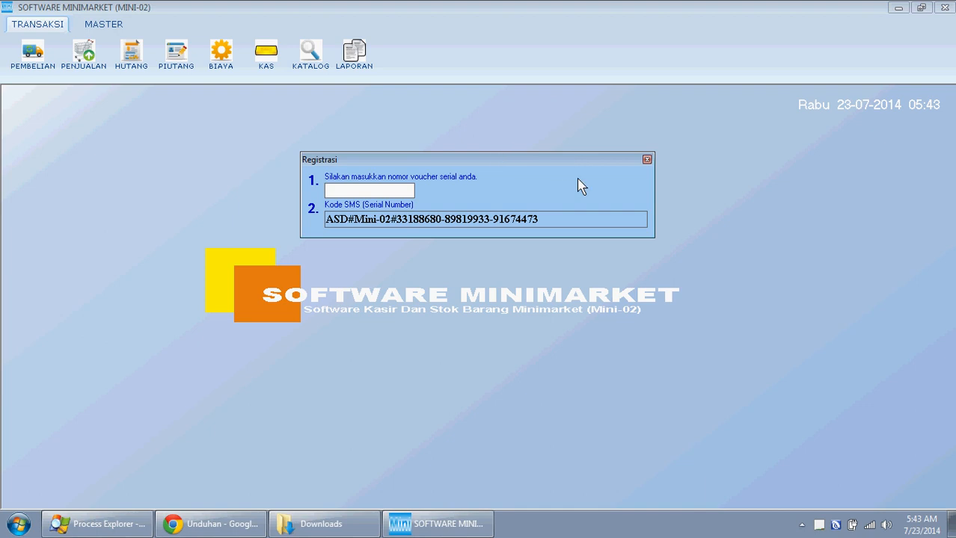
pyautogui.moveTo(576, 148); pyautogui.dragTo(591, 127)
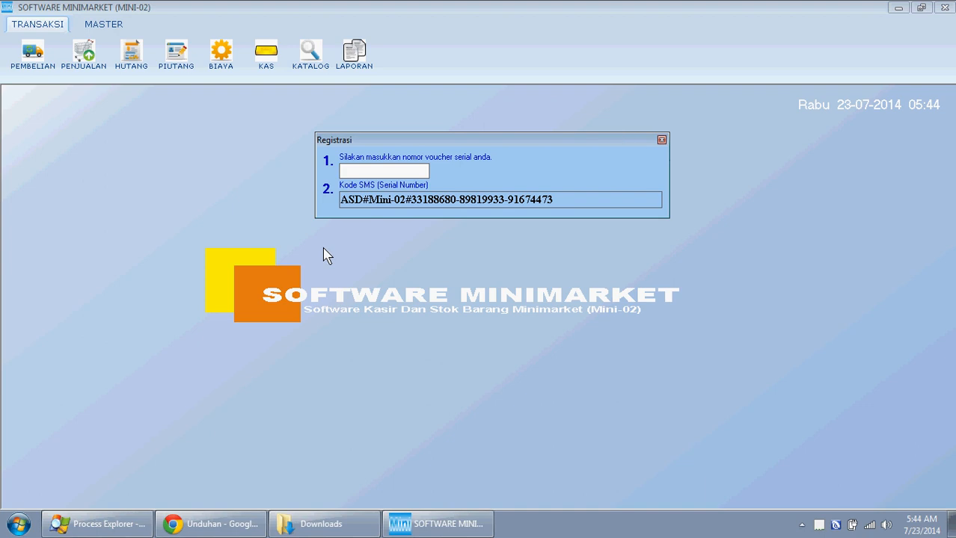
pyautogui.click(168, 524)
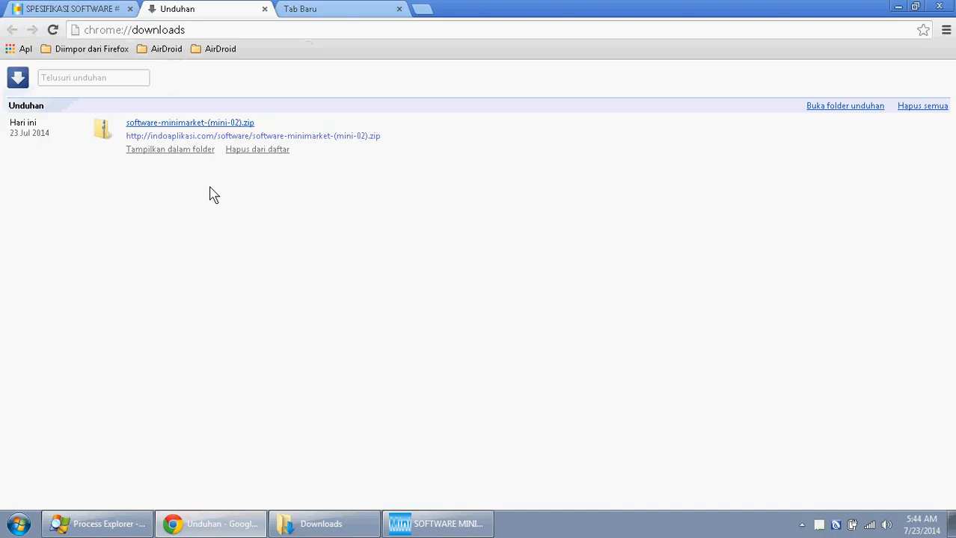
pyautogui.click(421, 523)
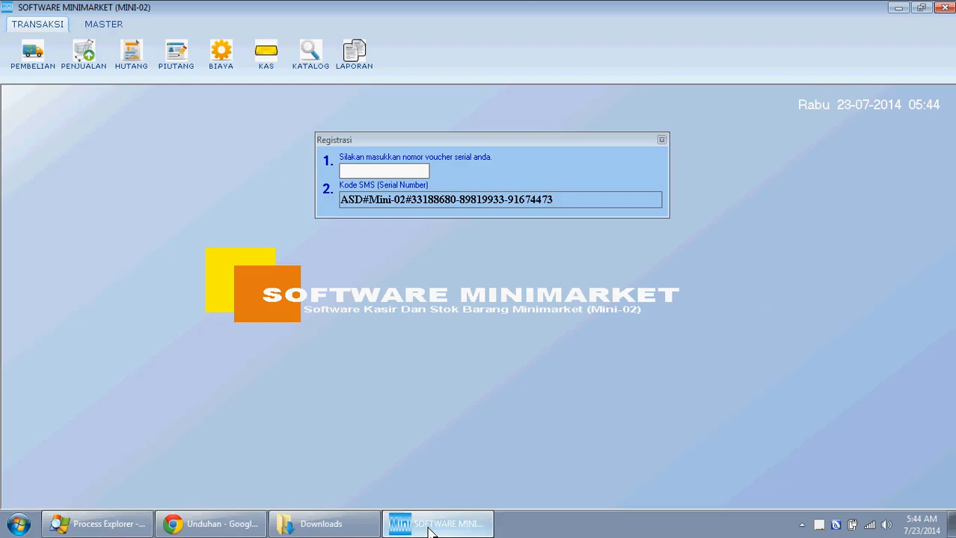
pyautogui.click(661, 140)
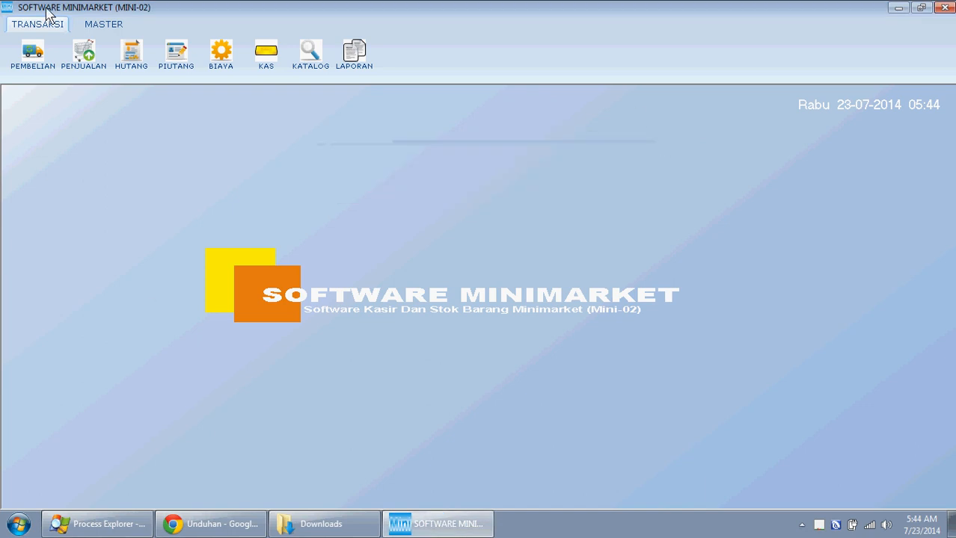
# View the sample items in the Barang master list of the default database
pyautogui.click(84, 33)
pyautogui.click(29, 51)
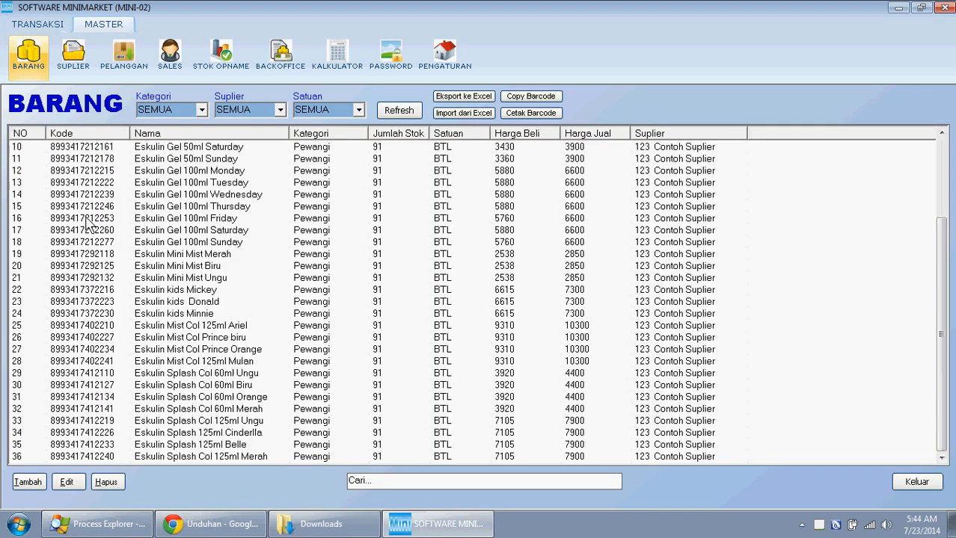
# Change the database location in Pengaturan to FILE DATABASE (Access 2007 - accdb).accdb in the Downloads folder
pyautogui.click(446, 51)
pyautogui.moveTo(224, 181)
pyautogui.mouseDown()
pyautogui.moveTo(625, 186)
pyautogui.moveTo(213, 183)
pyautogui.mouseUp()
pyautogui.click(516, 309)
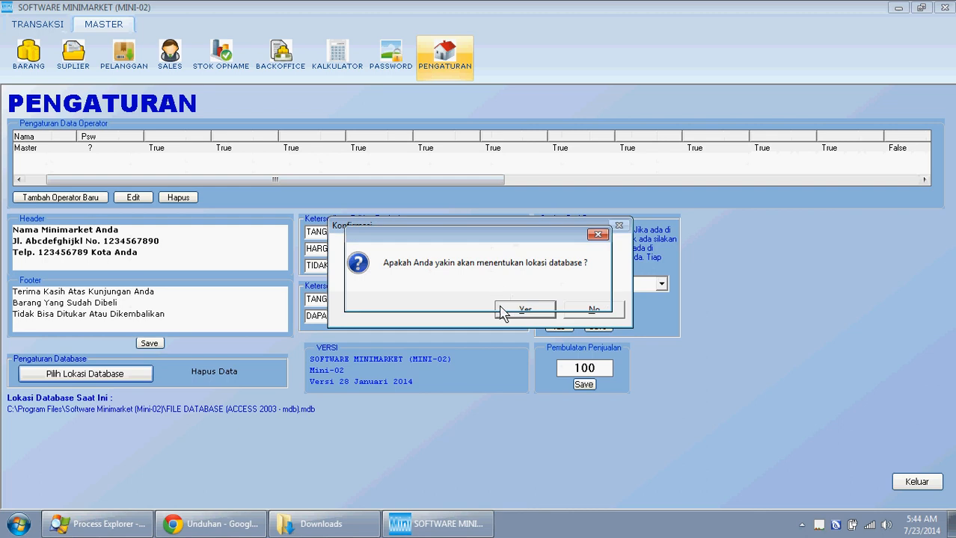
pyautogui.click(709, 220)
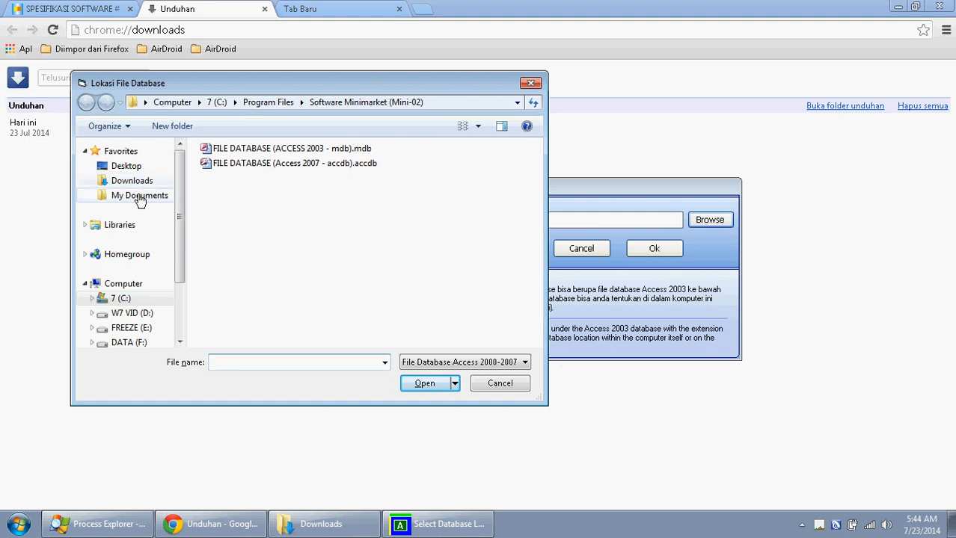
pyautogui.click(142, 184)
pyautogui.click(267, 166)
pyautogui.click(434, 383)
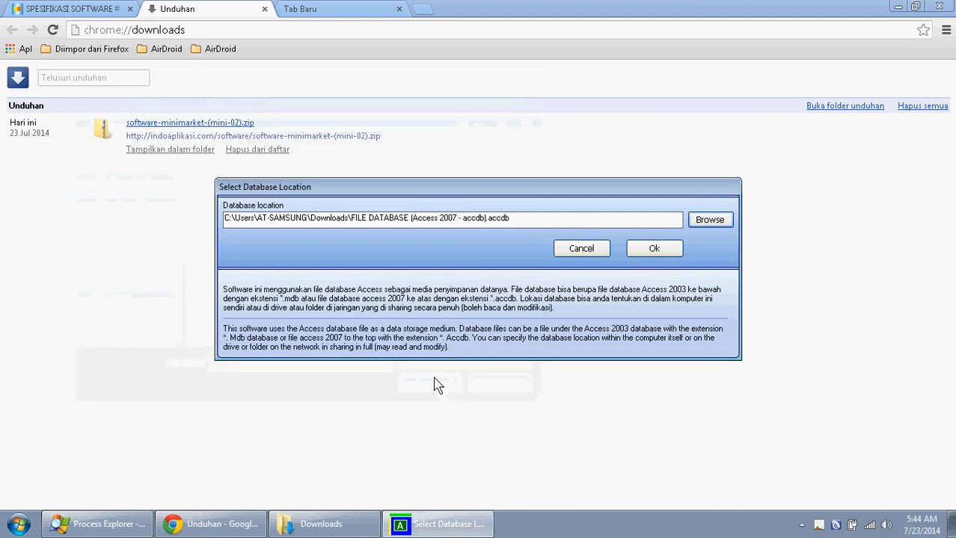
pyautogui.click(650, 251)
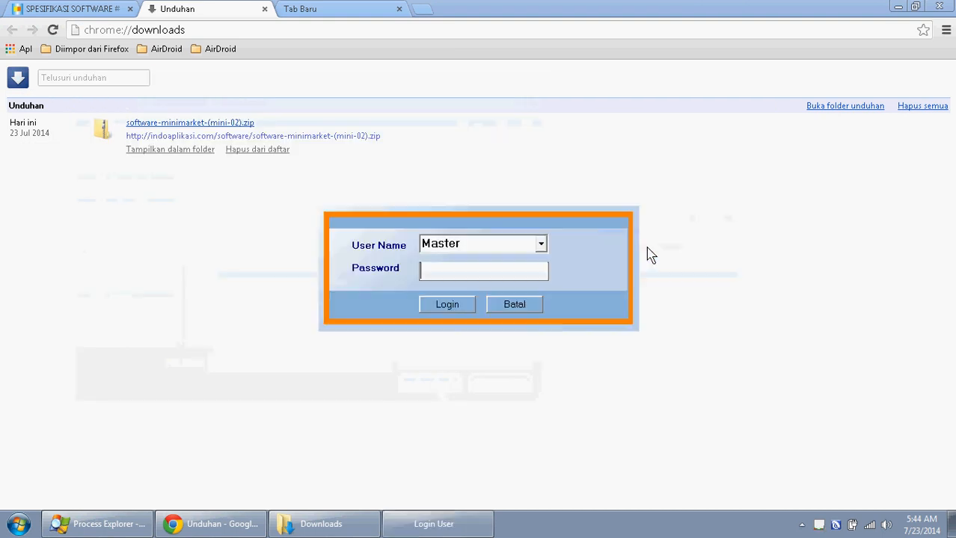
# Log back in as Master, dismissing the registration window, and open the Barang master list
pyautogui.click(452, 306)
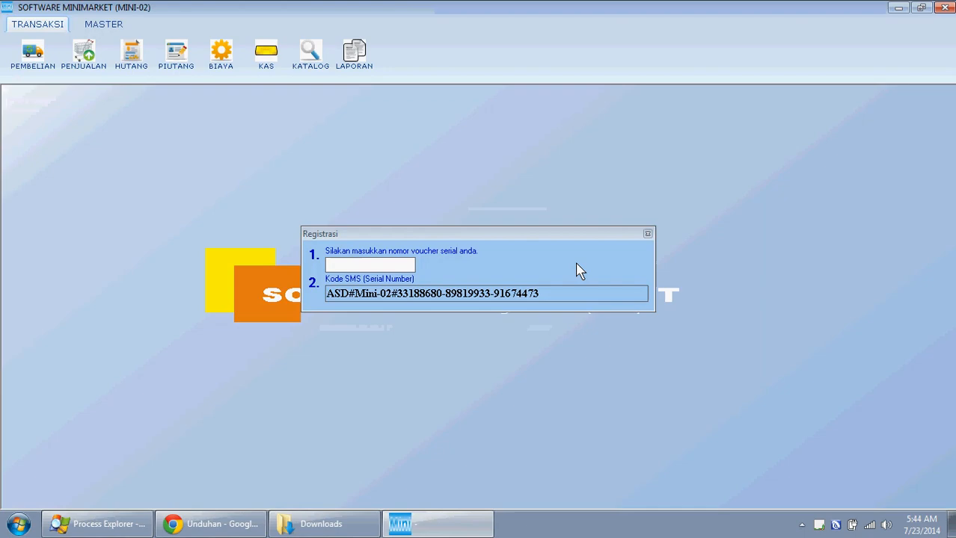
pyautogui.click(646, 234)
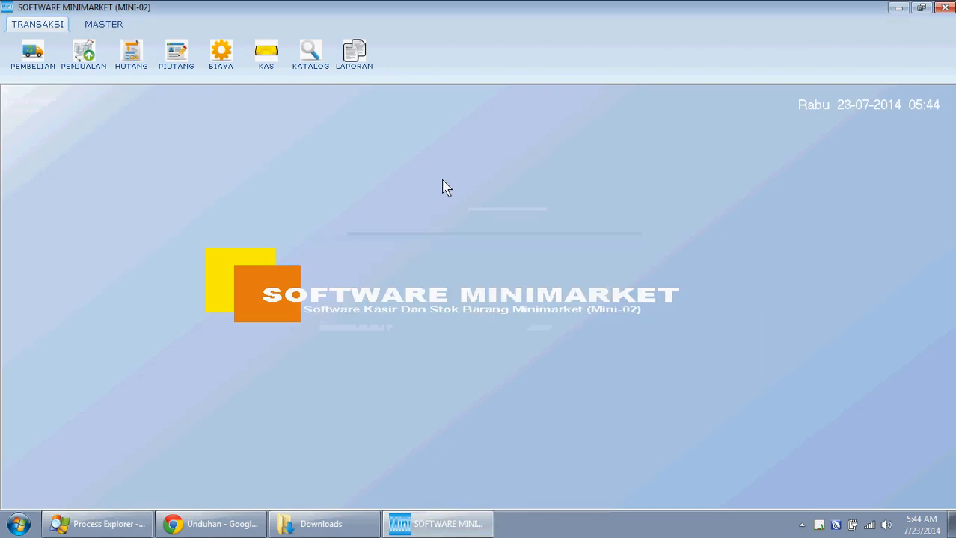
pyautogui.click(78, 24)
pyautogui.click(38, 57)
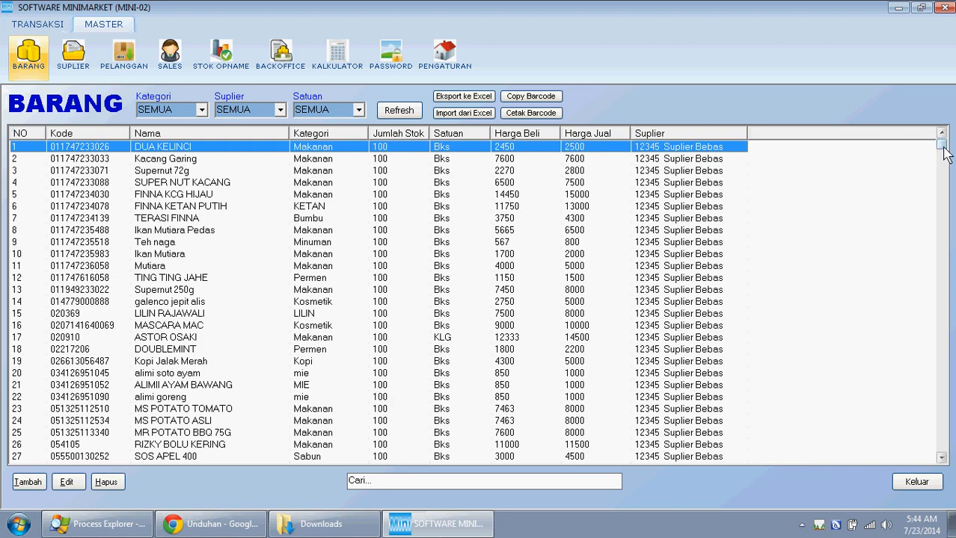
# View the item record of PONDS EYE SHADO near the end of the Barang list, and close it without saving
pyautogui.moveTo(944, 145); pyautogui.dragTo(944, 458)
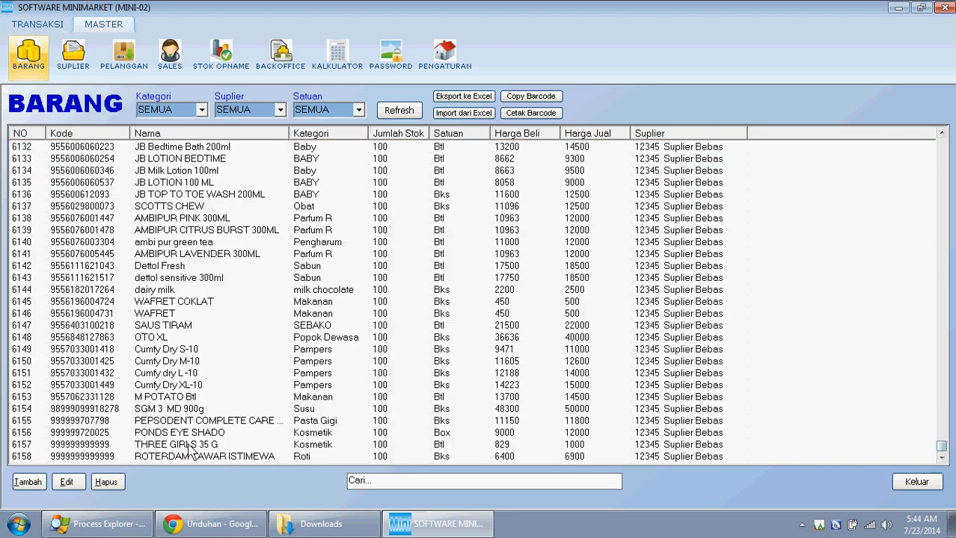
pyautogui.doubleClick(173, 434)
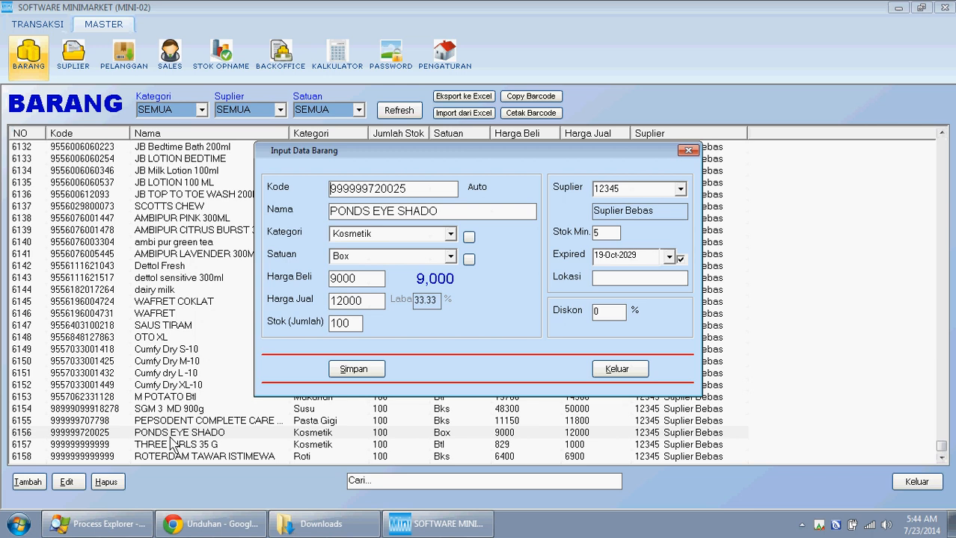
pyautogui.click(632, 369)
# Examine the items, barcodes, categories and prices throughout the Barang list, ending back at its first entries
pyautogui.scroll(20, 621, 307)
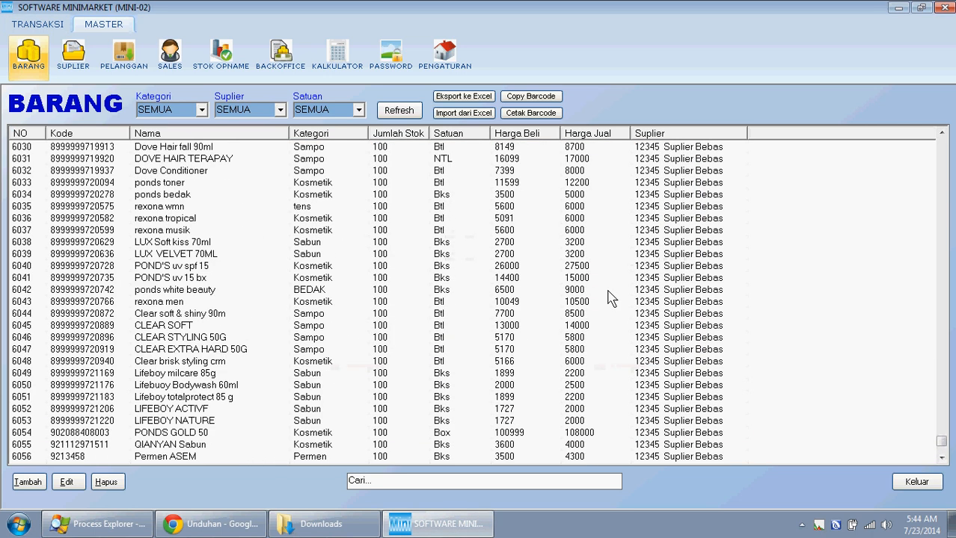
pyautogui.scroll(20, 610, 299)
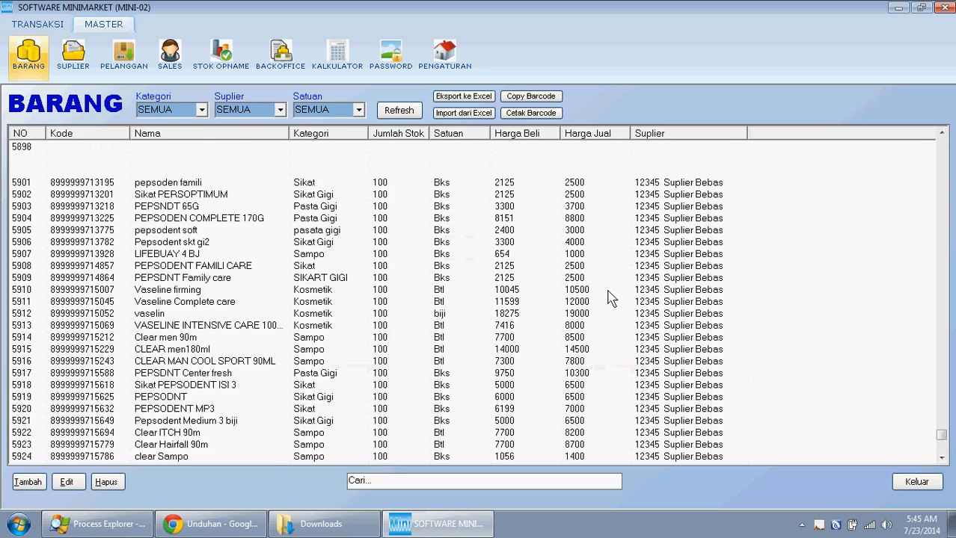
pyautogui.scroll(20, 609, 299)
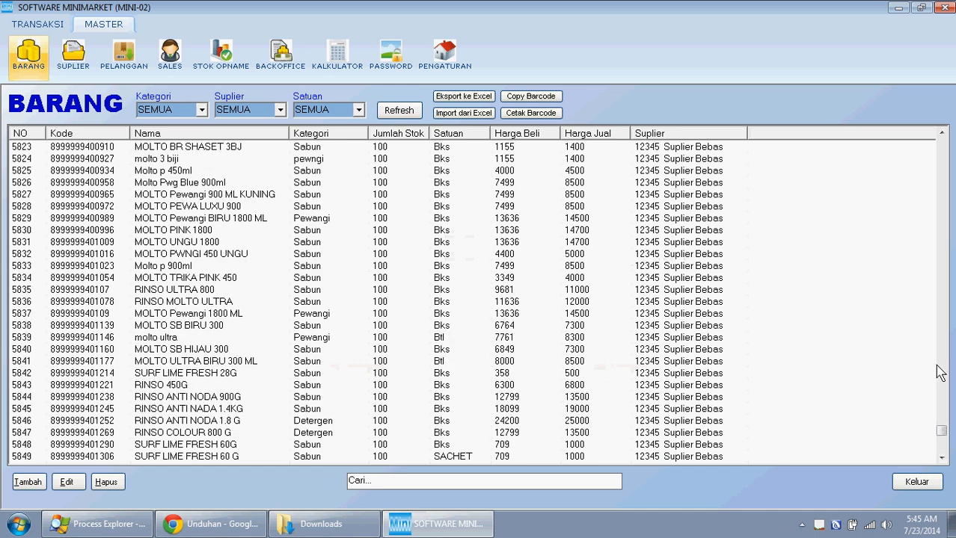
pyautogui.moveTo(942, 434); pyautogui.dragTo(930, 135)
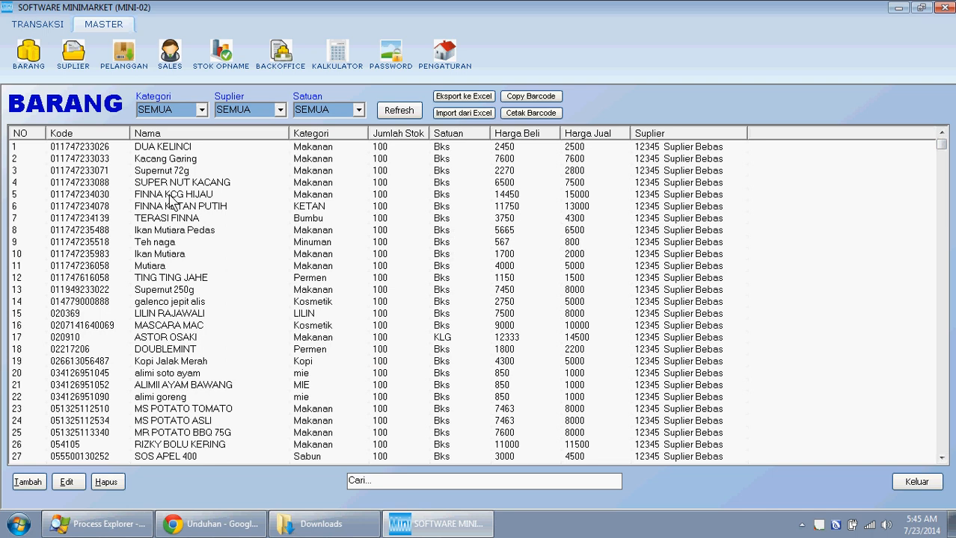
pyautogui.scroll(-20, 170, 202)
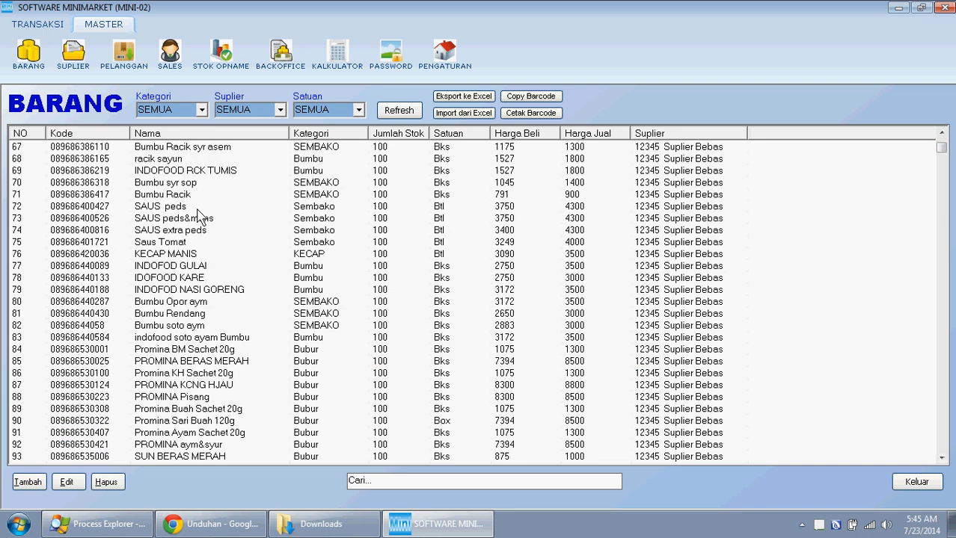
pyautogui.scroll(-20, 218, 330)
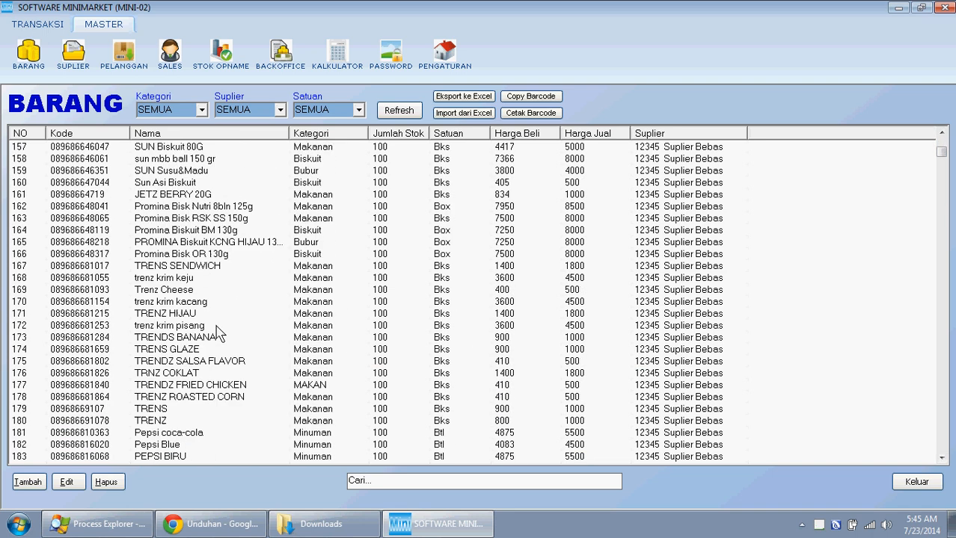
pyautogui.click(414, 477)
pyautogui.click(441, 337)
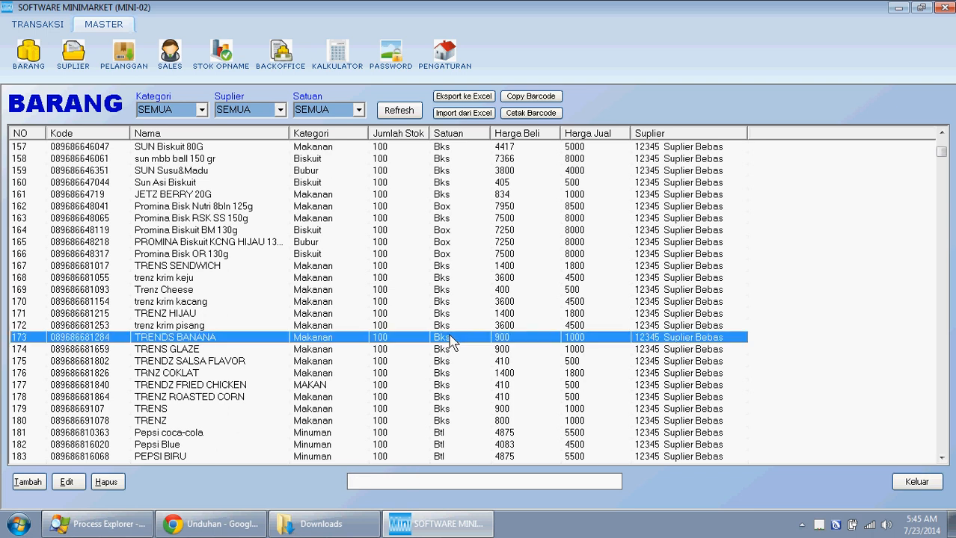
pyautogui.scroll(20, 438, 329)
pyautogui.scroll(20, 438, 329)
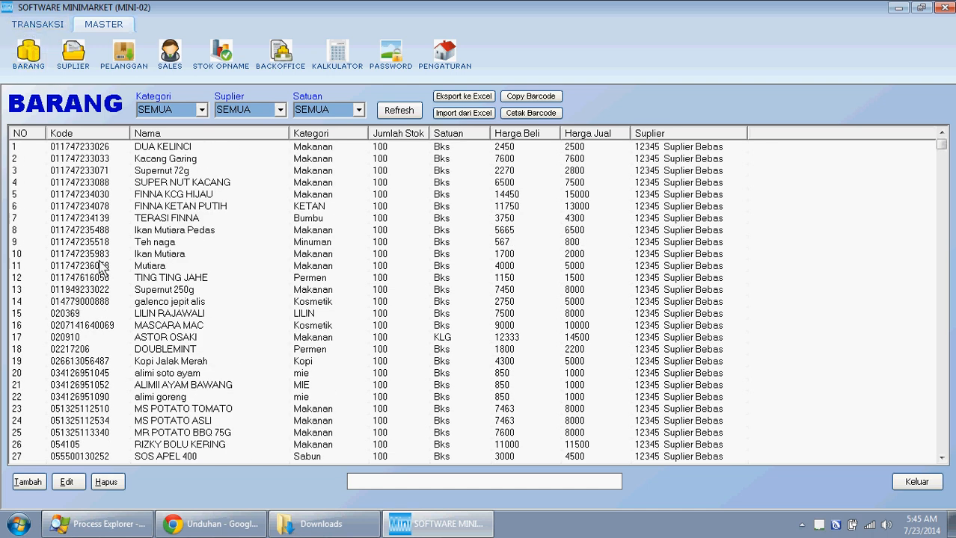
# Find Lactogen 1 750g further down the Barang list and open its item record
pyautogui.scroll(-8, 105, 250)
pyautogui.scroll(-7, 119, 255)
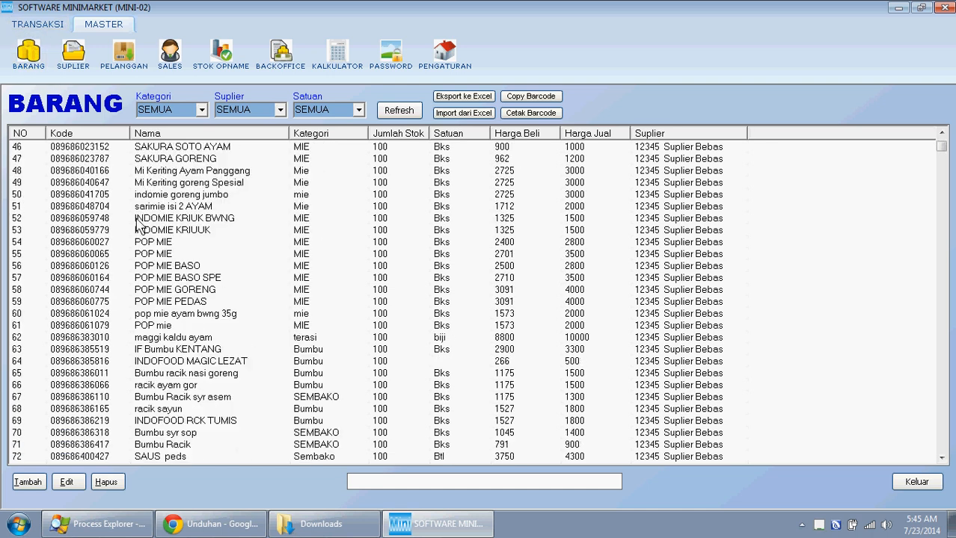
pyautogui.click(149, 184)
pyautogui.scroll(-6, 157, 224)
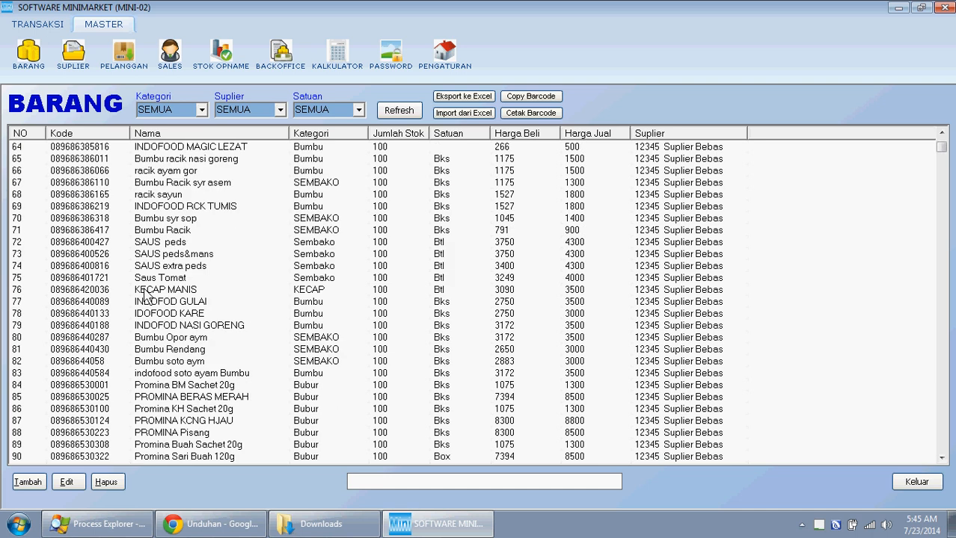
pyautogui.scroll(-20, 146, 314)
pyautogui.scroll(-20, 150, 321)
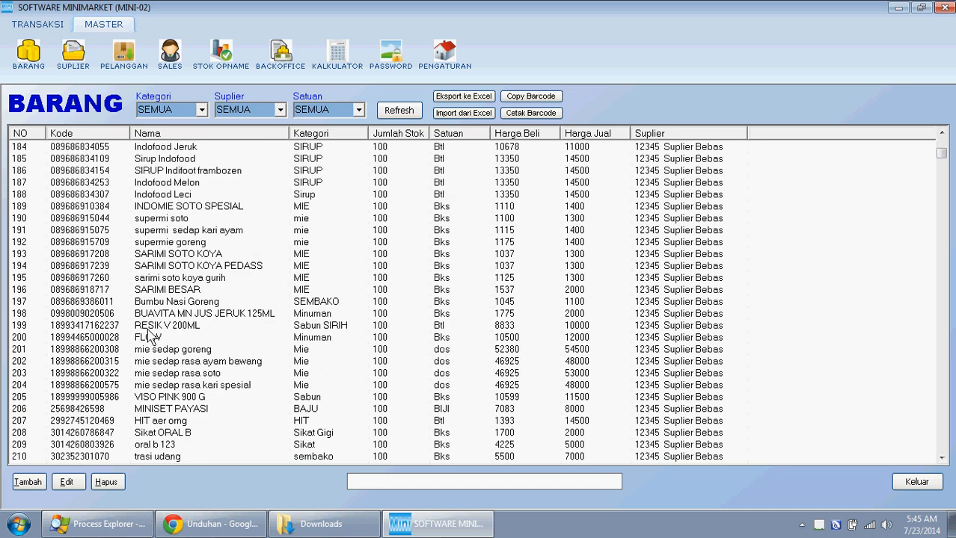
pyautogui.scroll(-14, 179, 344)
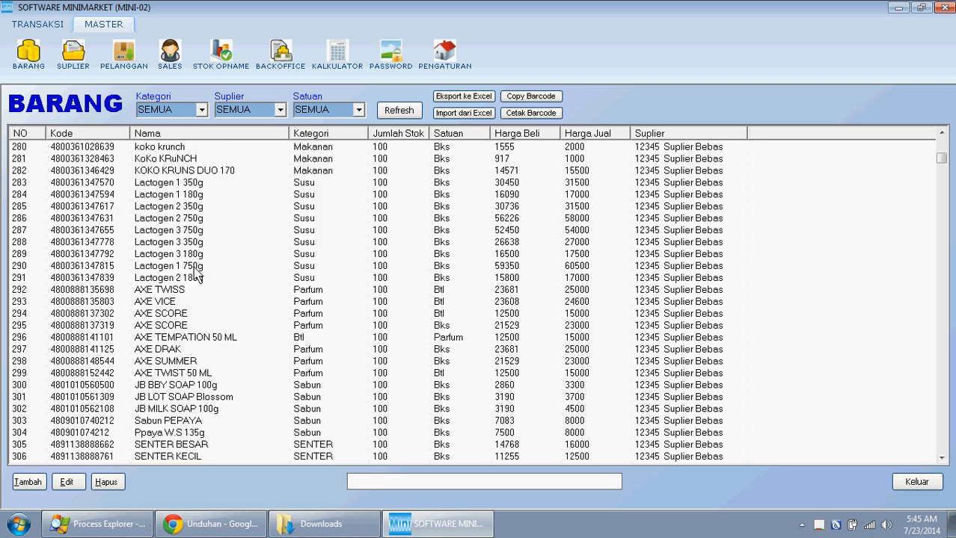
pyautogui.doubleClick(194, 270)
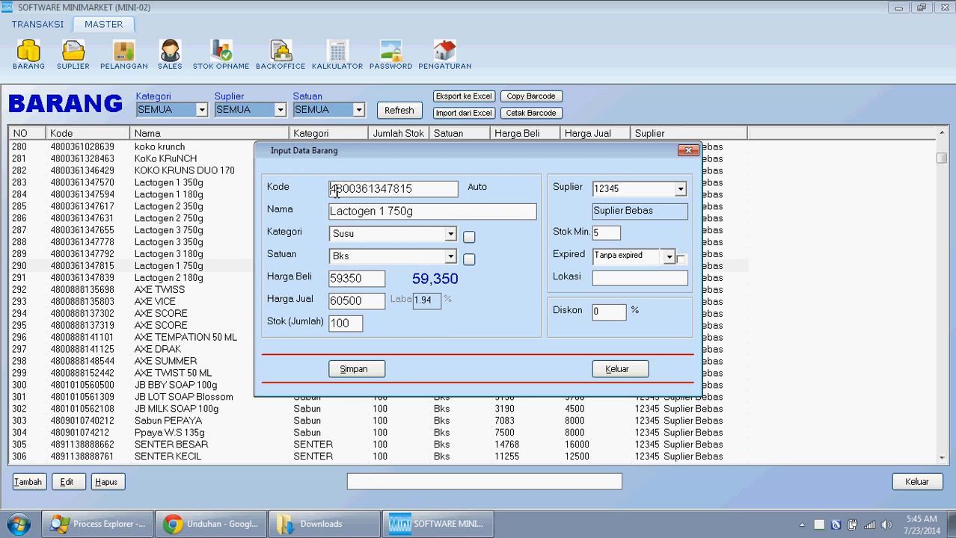
# Switch to Chrome, search Google for "kode barcode" in the empty tab, and return to the minimarket software
pyautogui.click(212, 516)
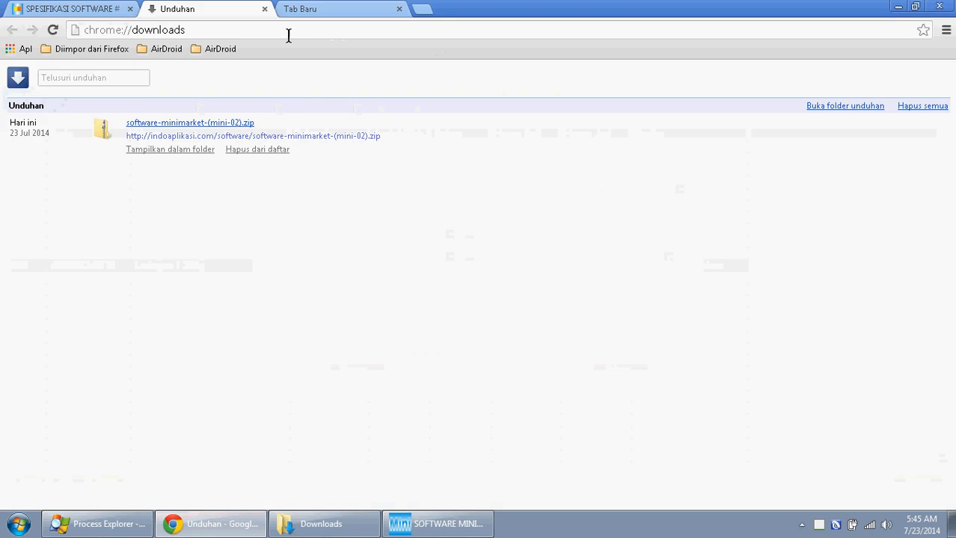
pyautogui.click(334, 11)
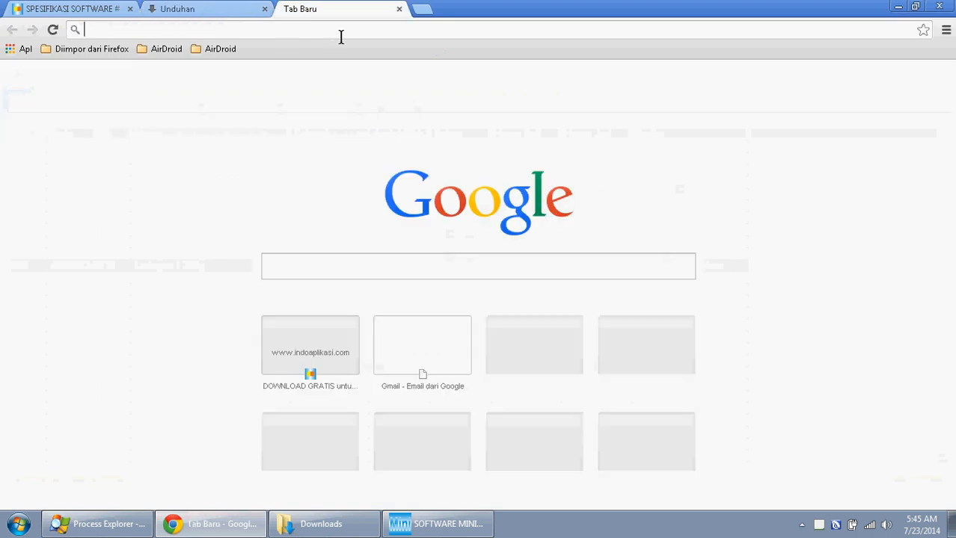
pyautogui.write('kode barcode')
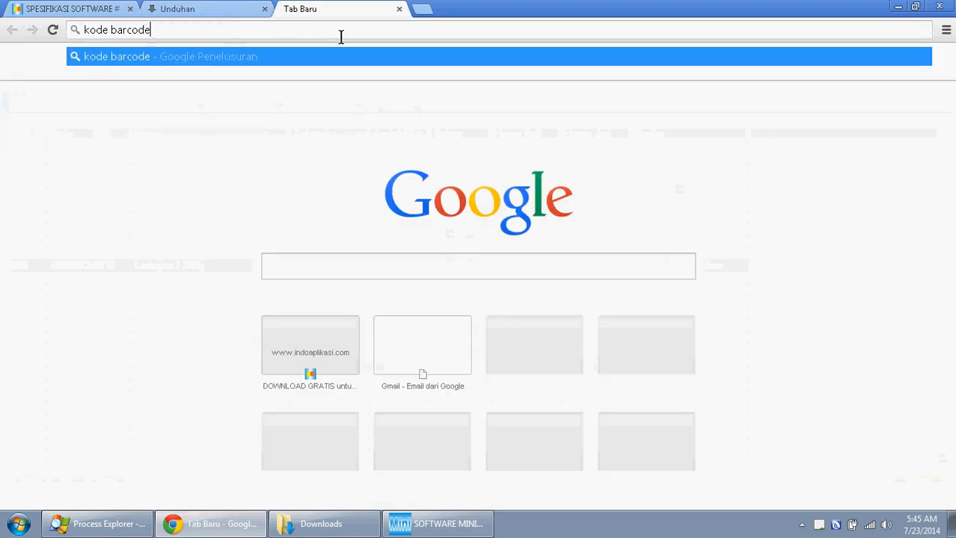
pyautogui.press('Return')
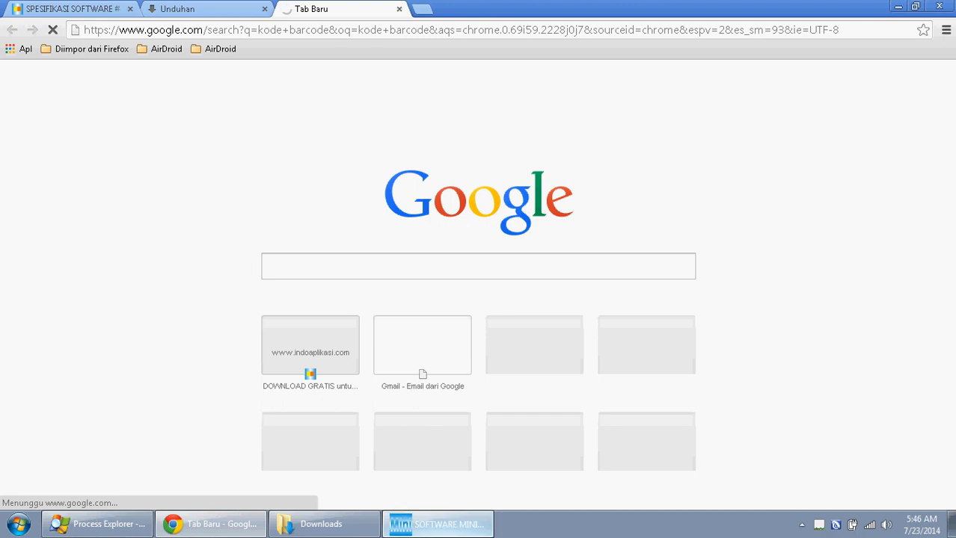
pyautogui.click(419, 523)
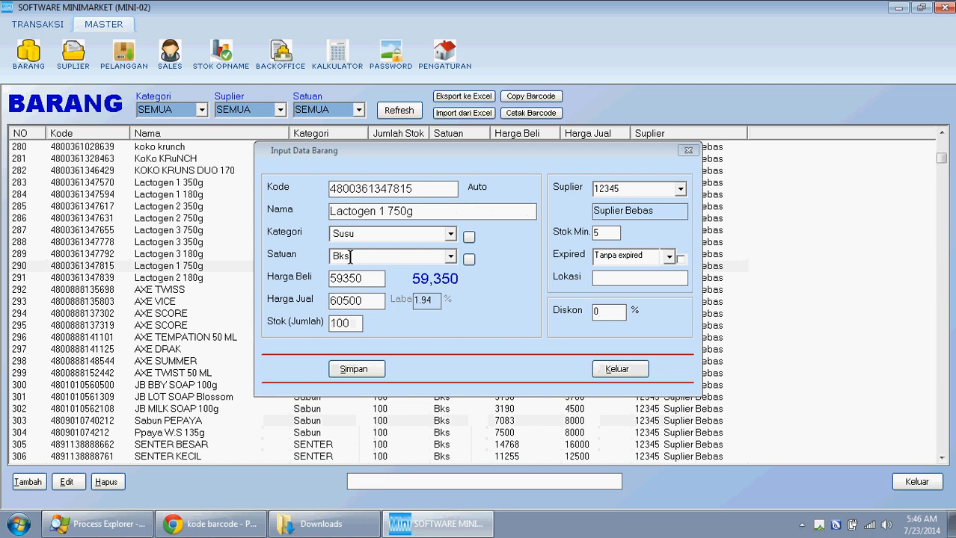
pyautogui.click(205, 525)
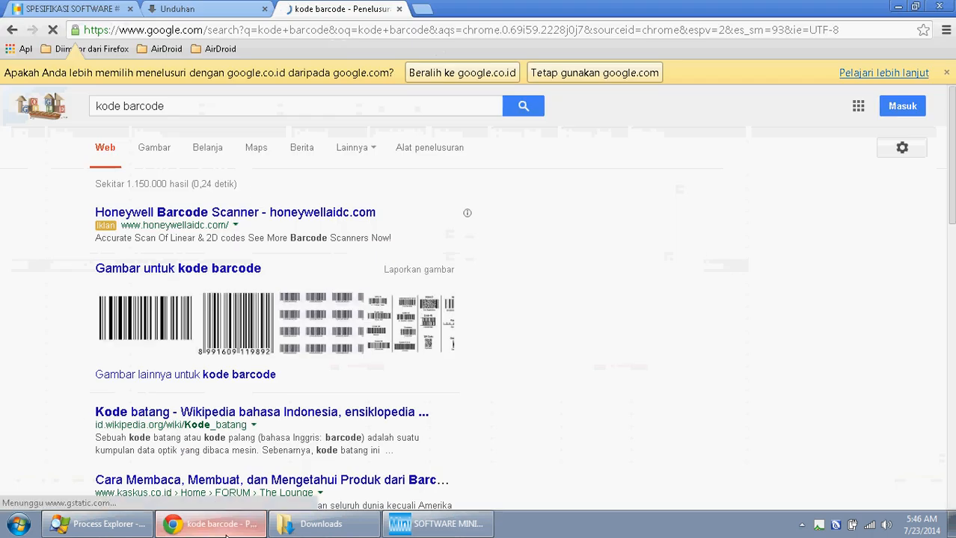
pyautogui.click(247, 323)
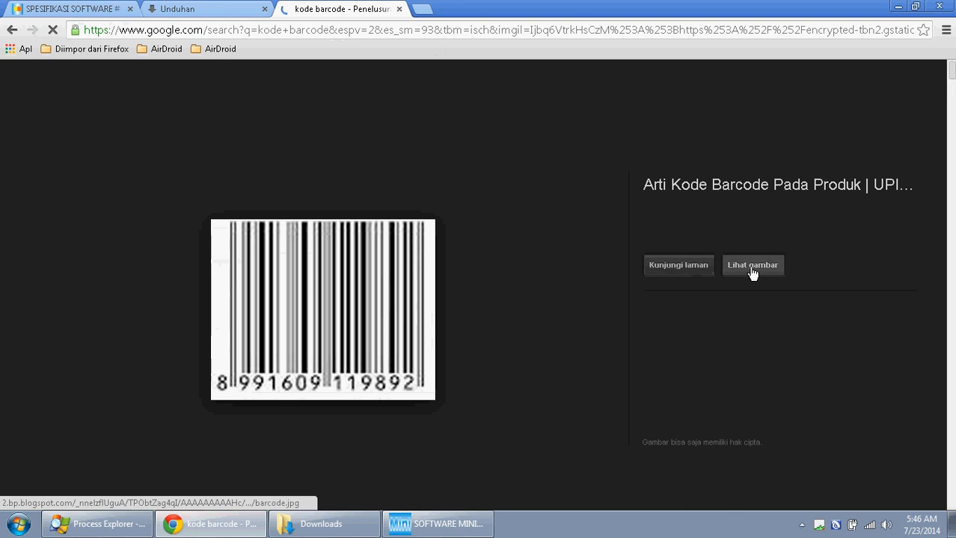
pyautogui.scroll(-3, 488, 294)
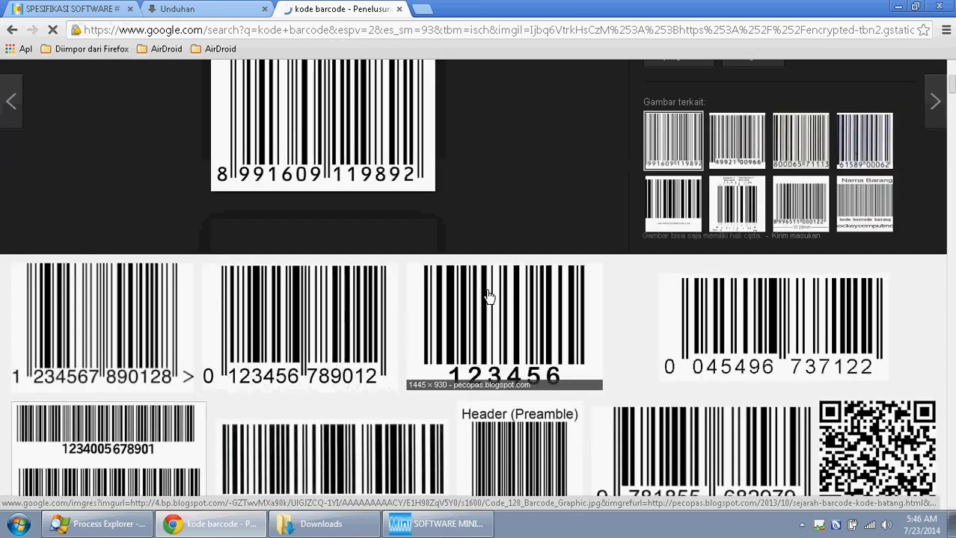
pyautogui.scroll(1, 487, 294)
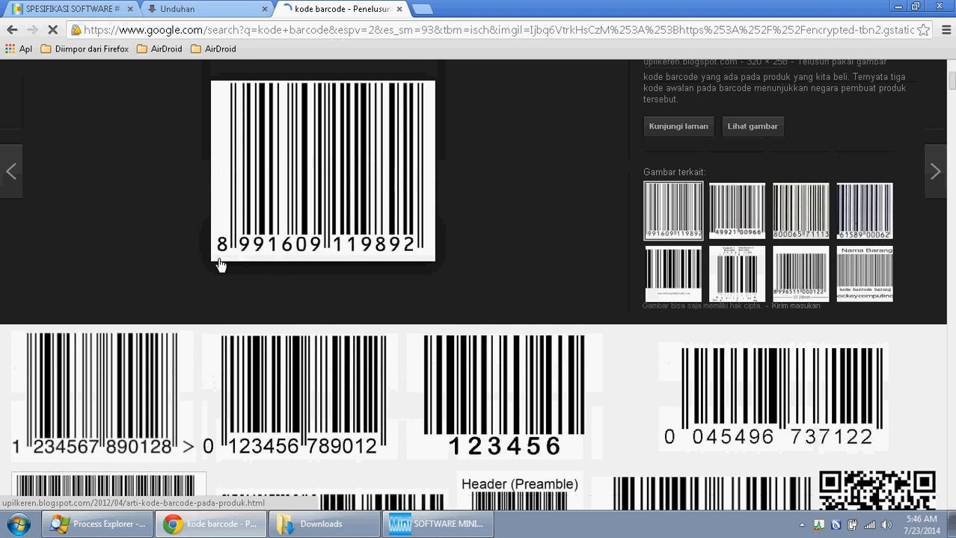
# Compare the Lactogen 1 750g record's Kode with the barcode image in Chrome, and close the record without saving, dismissing the registration notice
pyautogui.click(397, 524)
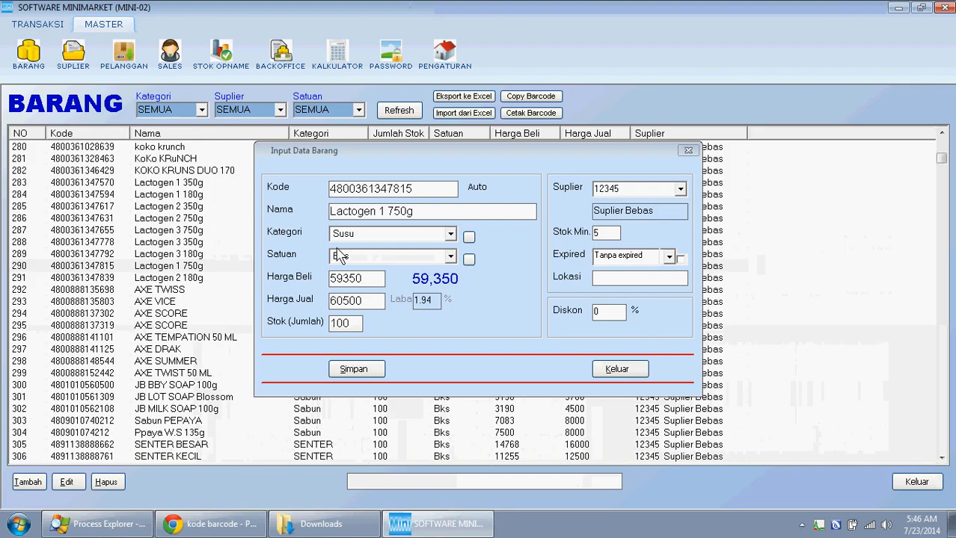
pyautogui.doubleClick(378, 187)
pyautogui.click(427, 190)
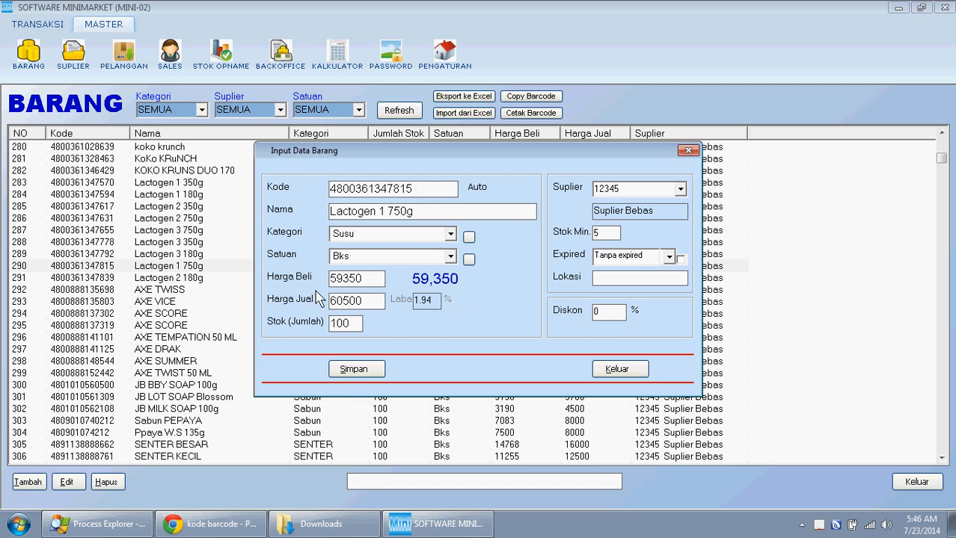
pyautogui.click(215, 534)
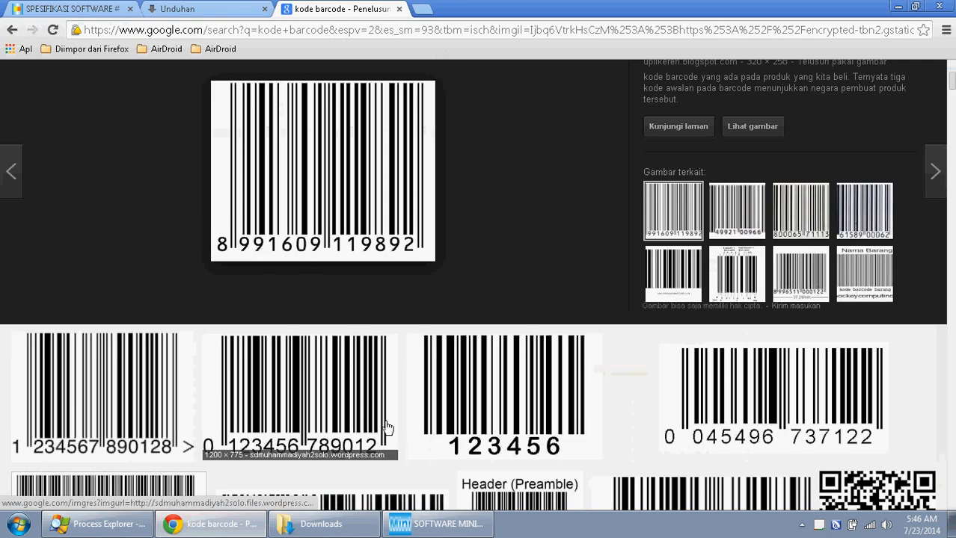
pyautogui.click(437, 524)
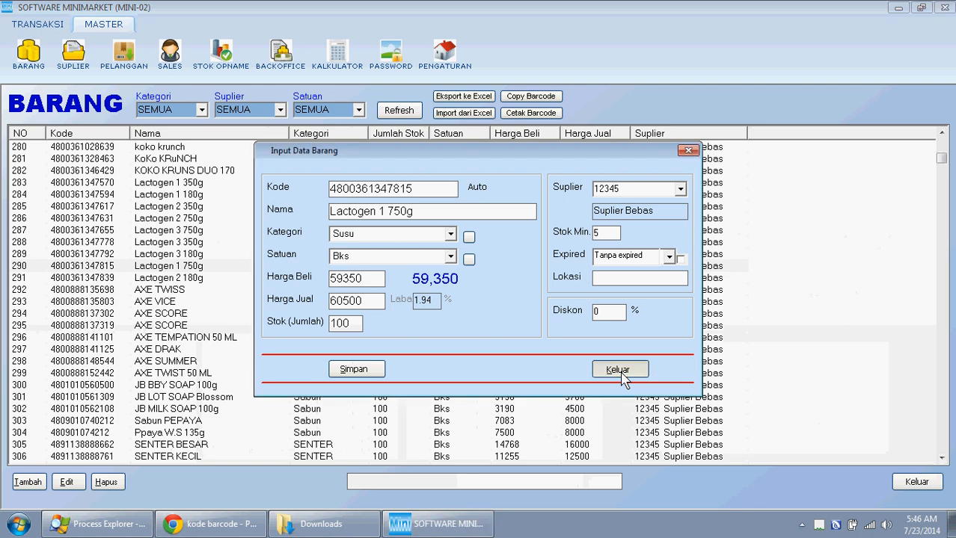
pyautogui.click(619, 372)
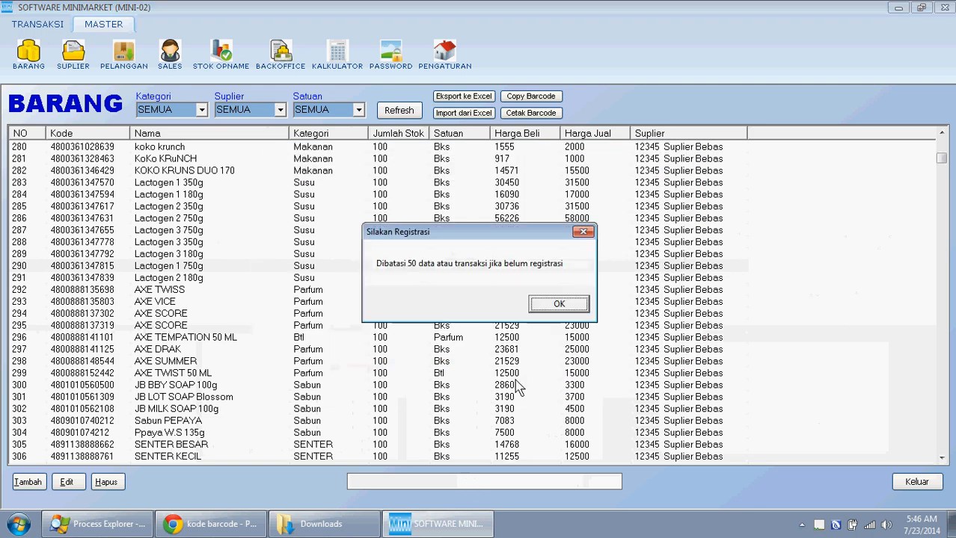
pyautogui.click(559, 307)
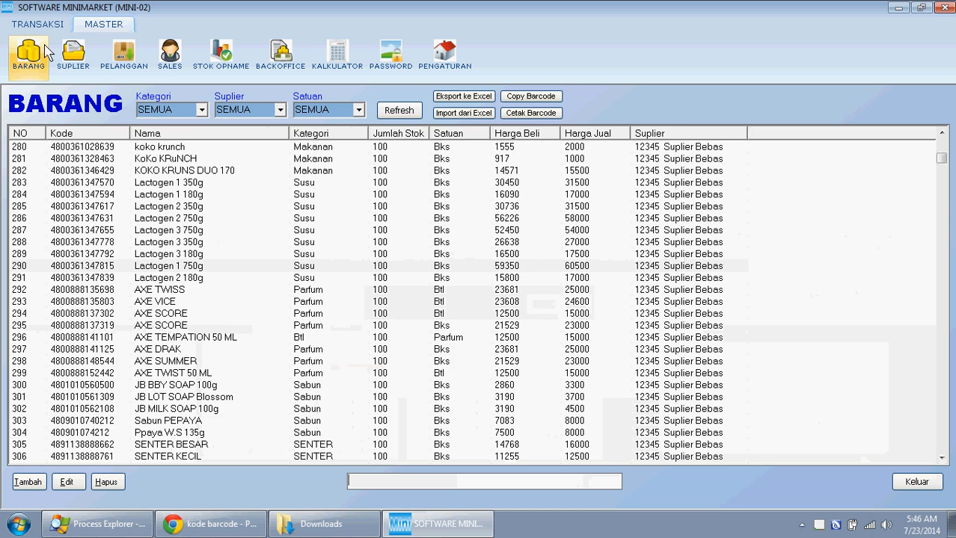
# View the Suplier master list and the available transaction types, and return to the Barang list
pyautogui.click(72, 62)
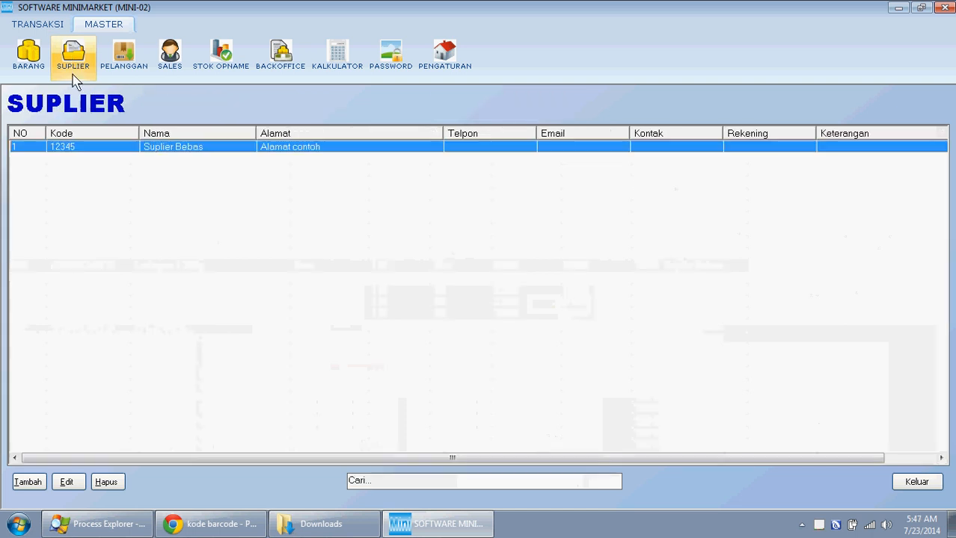
pyautogui.click(57, 24)
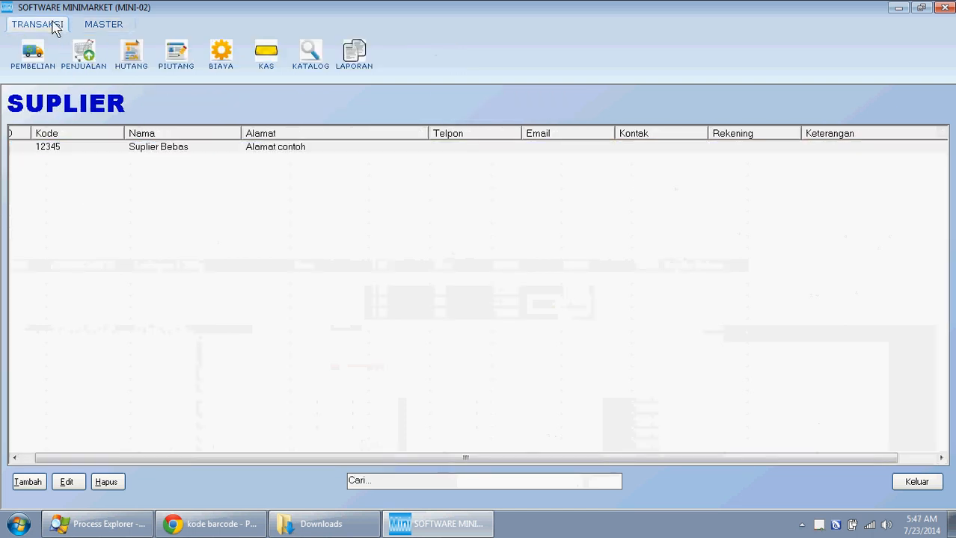
pyautogui.click(99, 27)
pyautogui.click(26, 58)
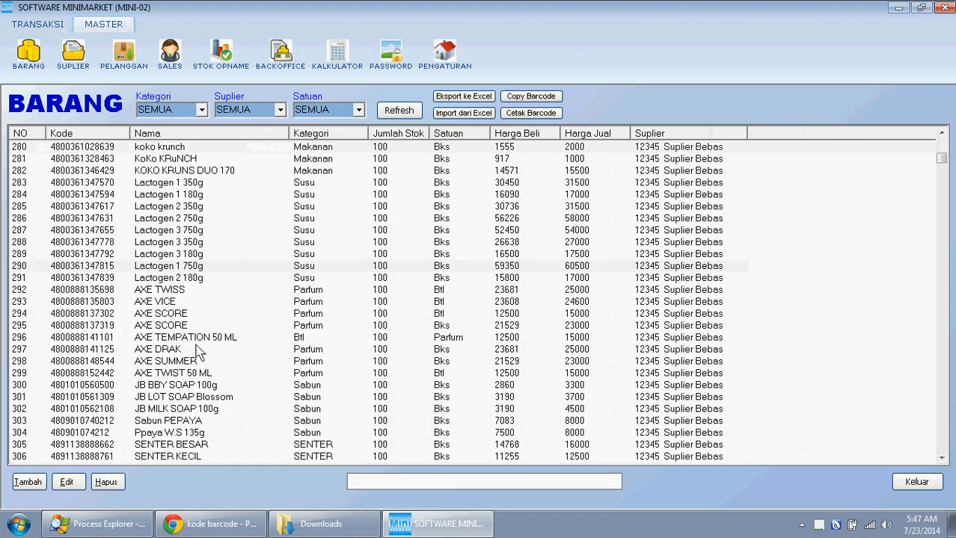
pyautogui.click(66, 25)
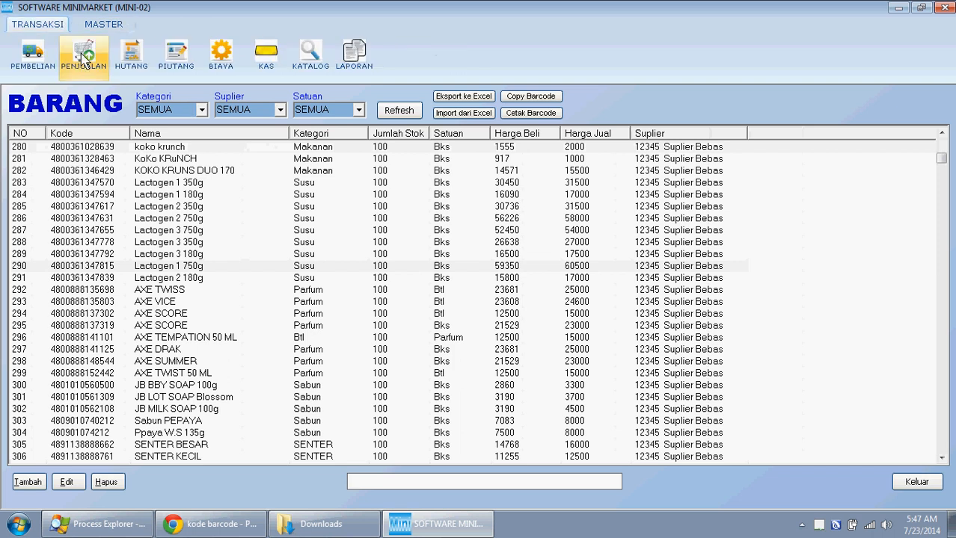
pyautogui.click(86, 58)
pyautogui.click(207, 192)
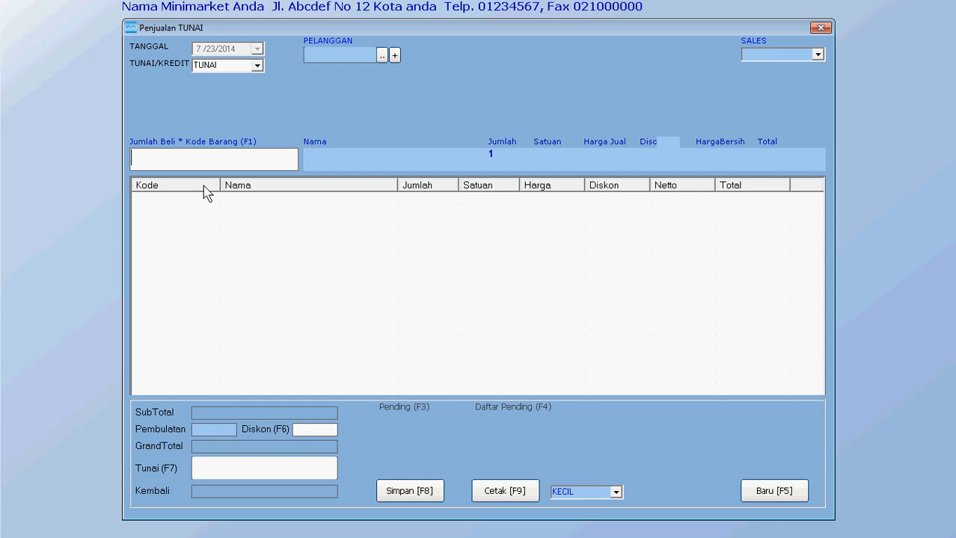
pyautogui.write('8886008101091')
pyautogui.press('Return')
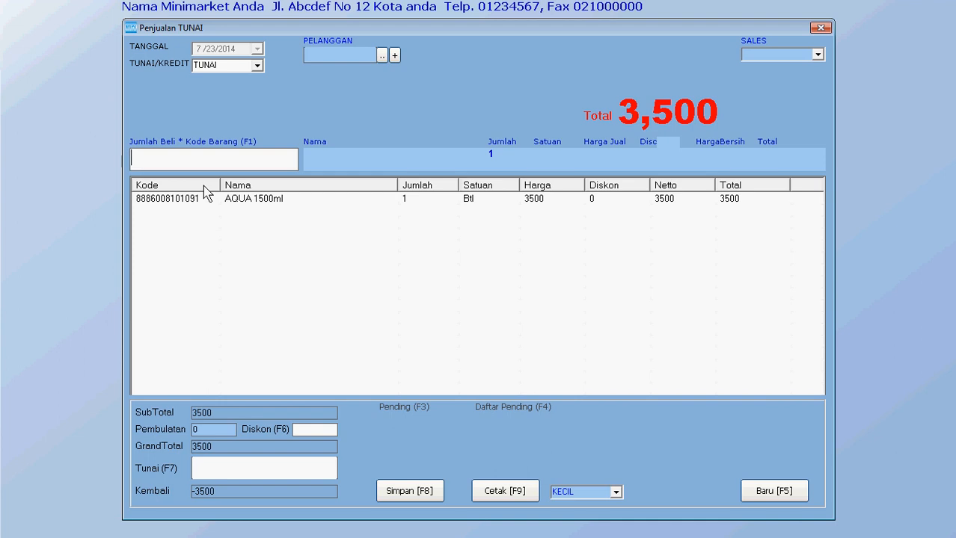
pyautogui.write('8992931009547')
pyautogui.press('Return')
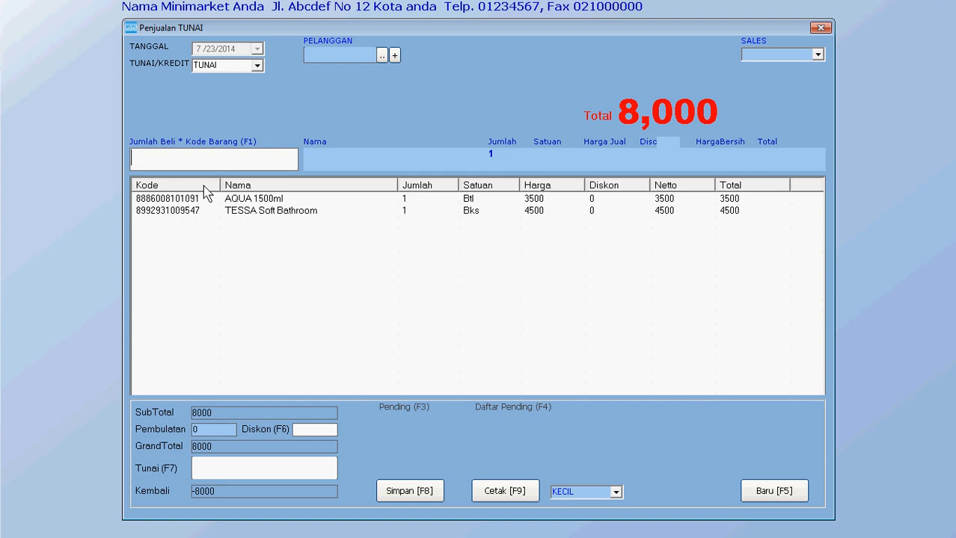
pyautogui.write('5*')
pyautogui.write('8886008101053')
pyautogui.press('Return')
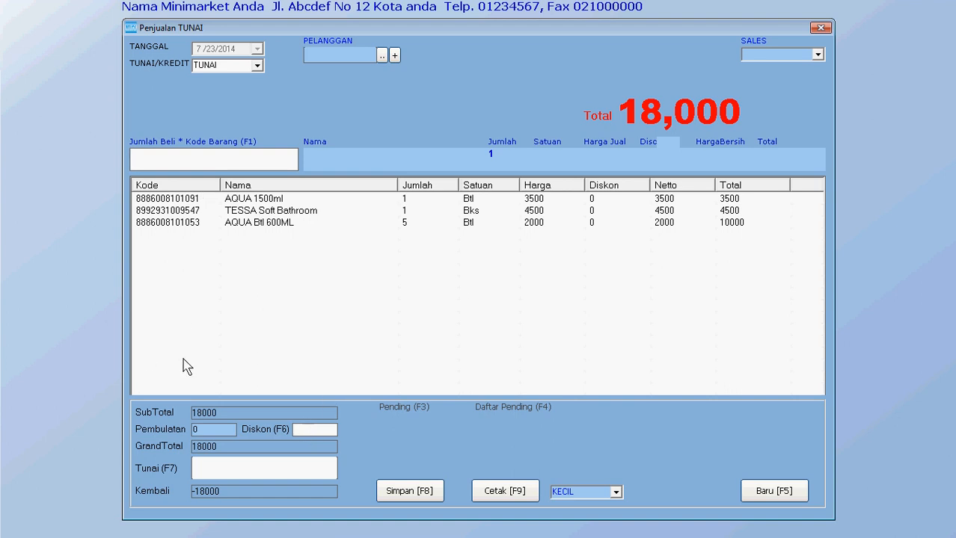
# Enter a cash payment (Tunai) of 20000 for the sale
pyautogui.click(240, 468)
pyautogui.write('1')
pyautogui.press('BackSpace')
pyautogui.write('2')
pyautogui.press('BackSpace')
pyautogui.write('20000')
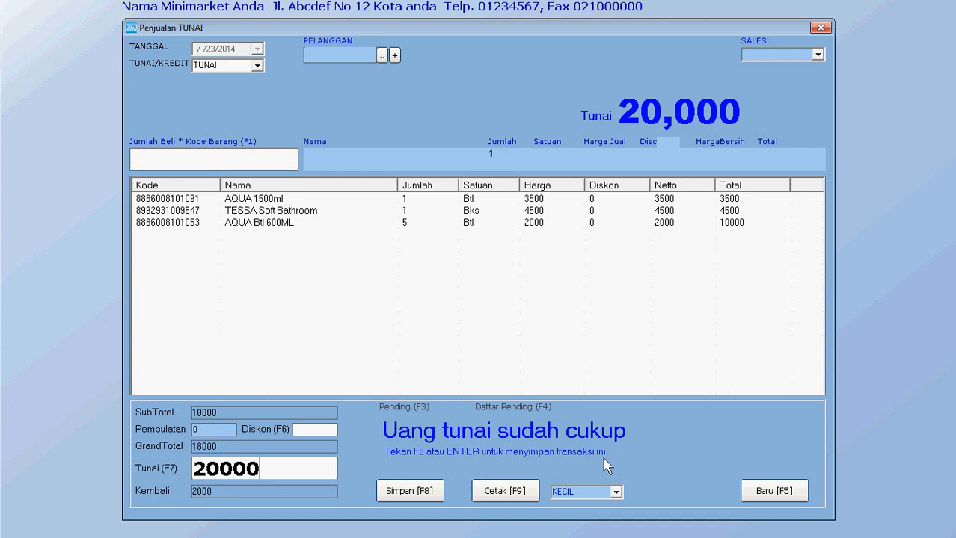
# Review the available receipt print formats, keeping KECIL selected
pyautogui.click(615, 492)
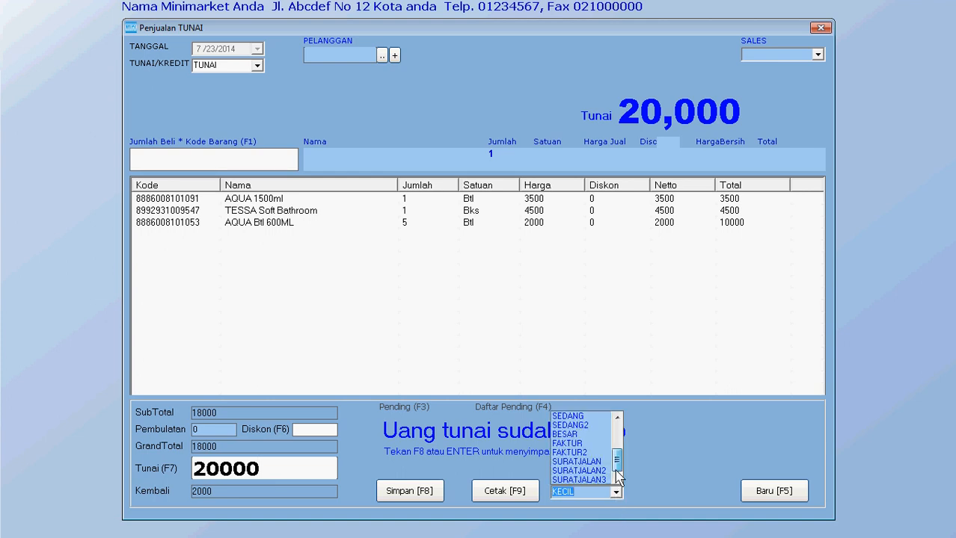
pyautogui.click(615, 492)
pyautogui.click(616, 493)
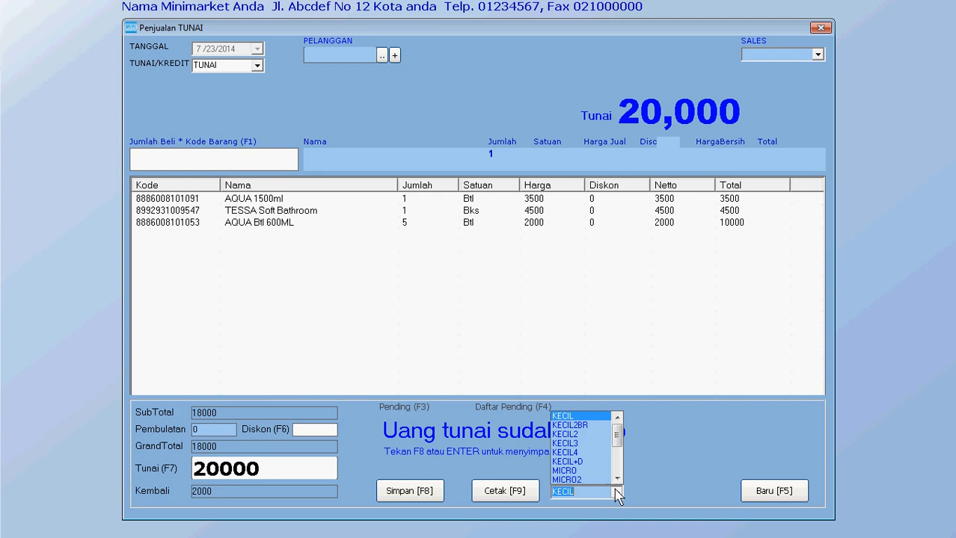
pyautogui.click(616, 493)
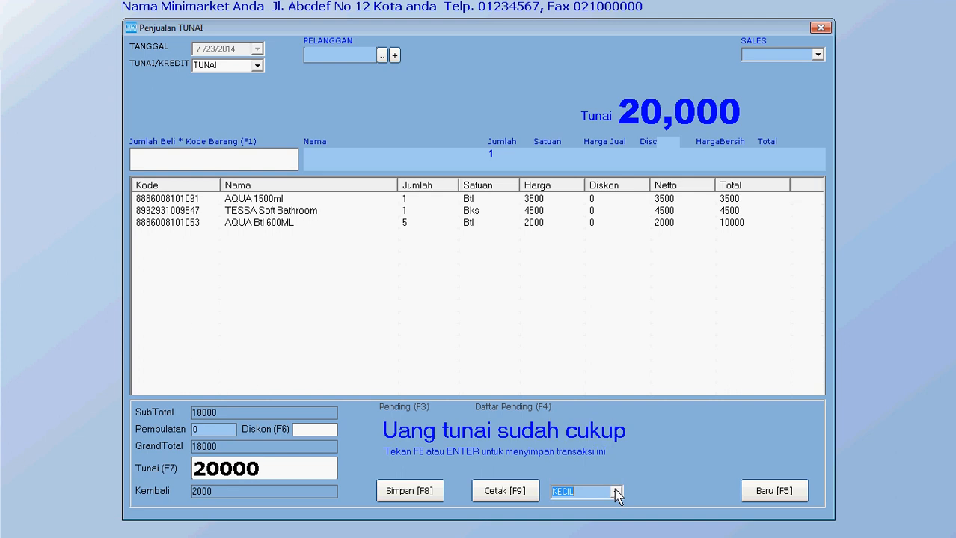
# Save the cash sale and start a new blank sales transaction
pyautogui.click(274, 463)
pyautogui.click(404, 497)
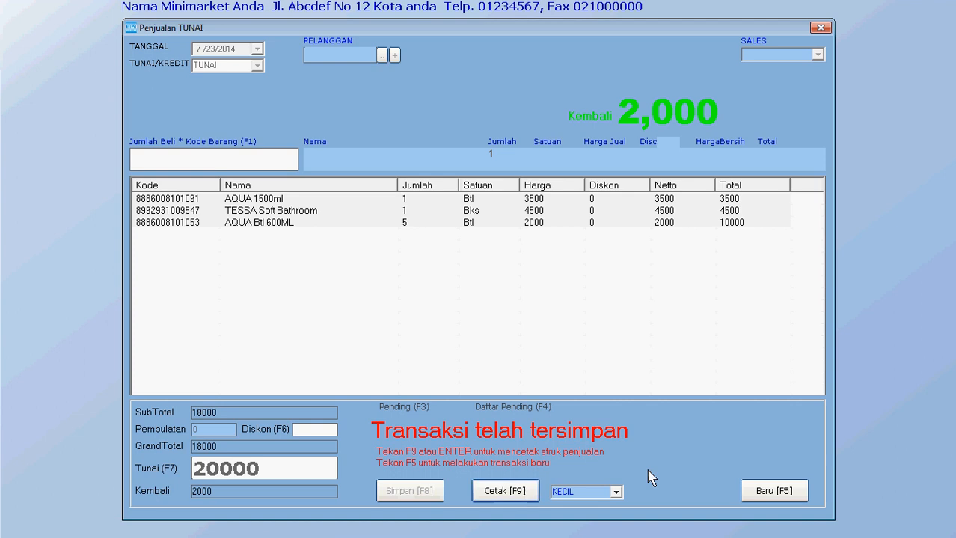
pyautogui.click(791, 497)
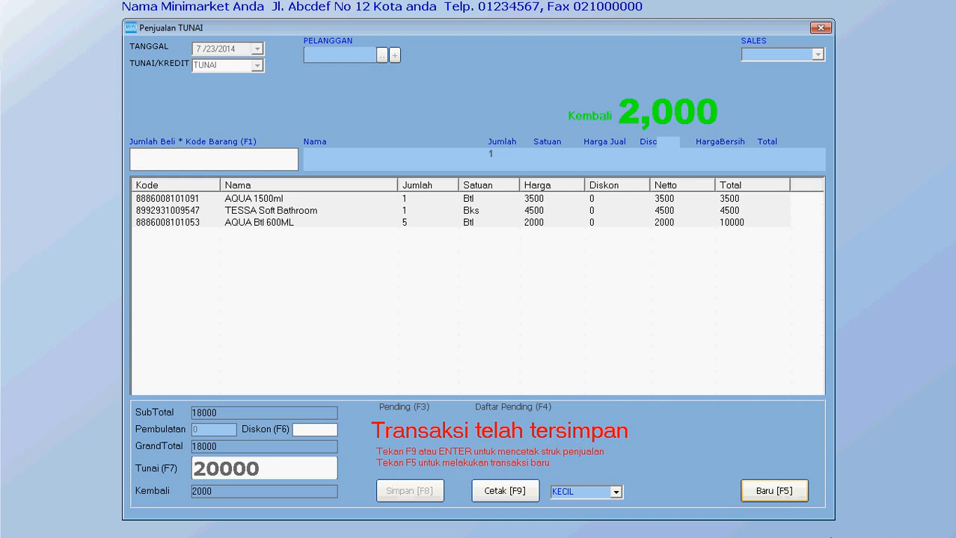
pyautogui.click(793, 497)
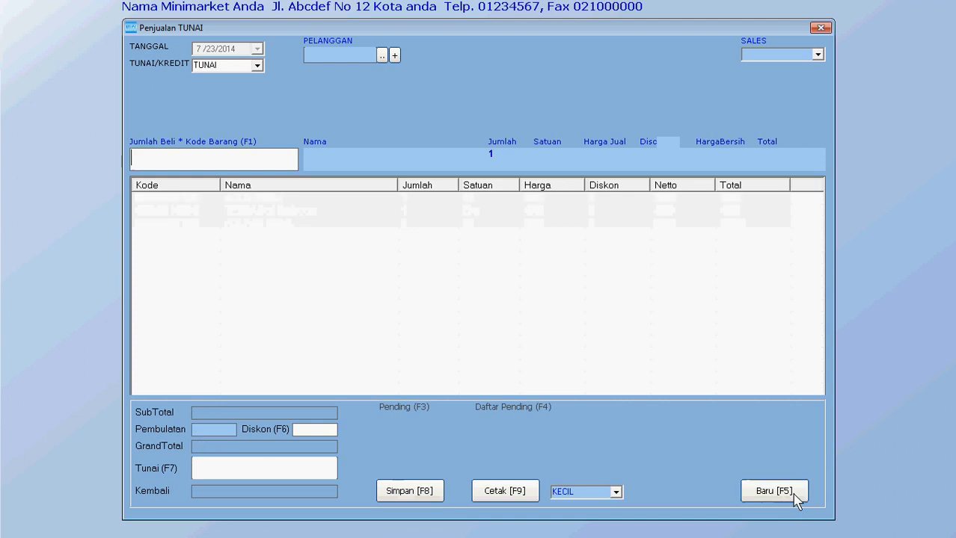
# Examine the TUNAI/KREDIT payment terms and the customer field in a new sales transaction without recording a sale
pyautogui.click(821, 29)
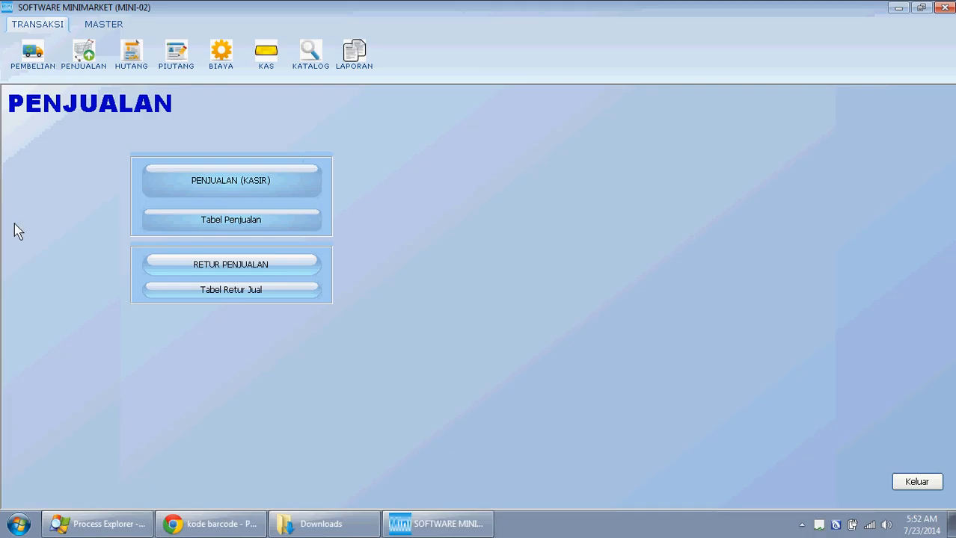
pyautogui.click(220, 168)
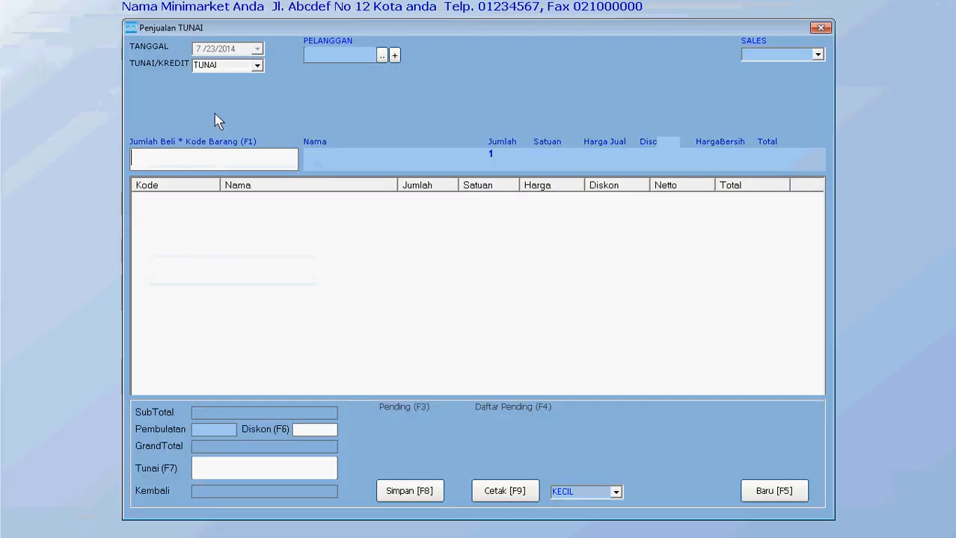
pyautogui.click(256, 65)
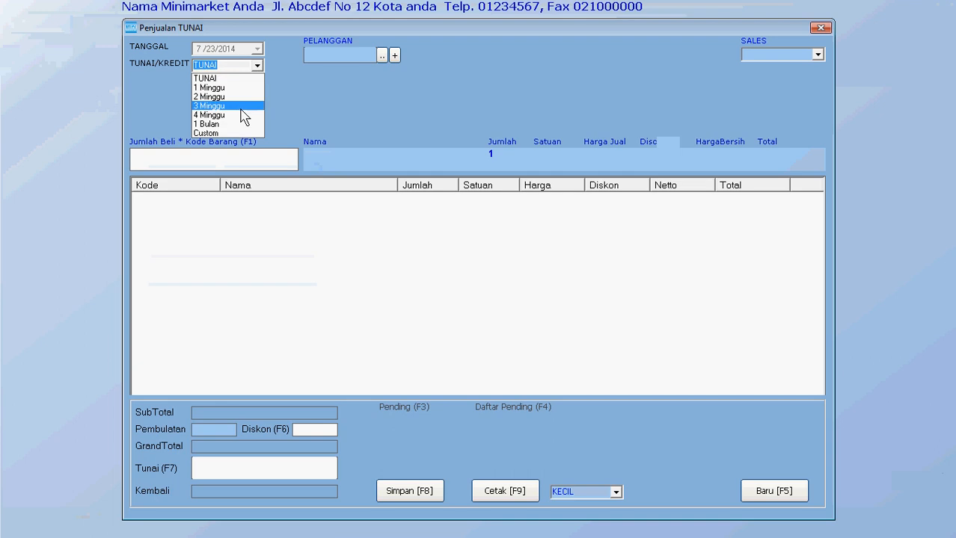
pyautogui.click(258, 65)
pyautogui.click(257, 65)
pyautogui.click(257, 66)
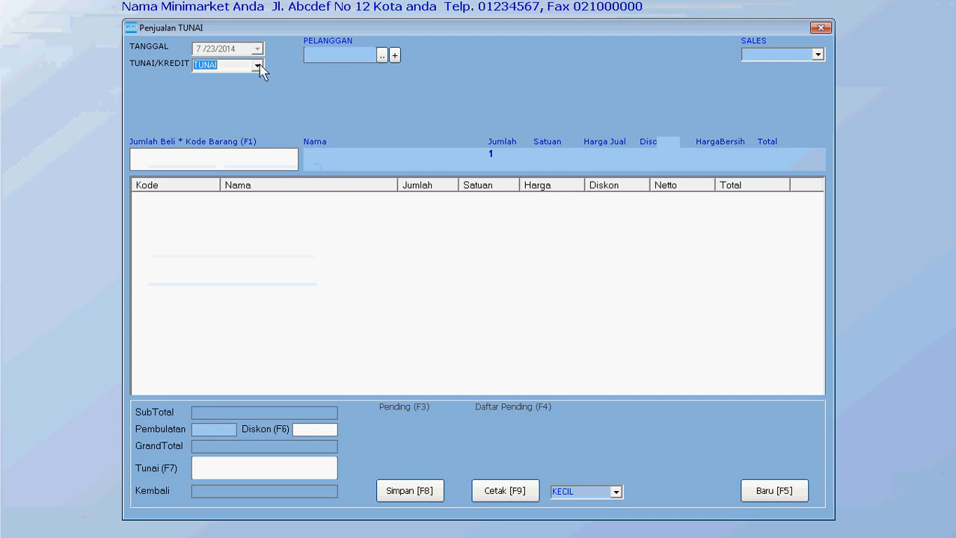
pyautogui.click(376, 54)
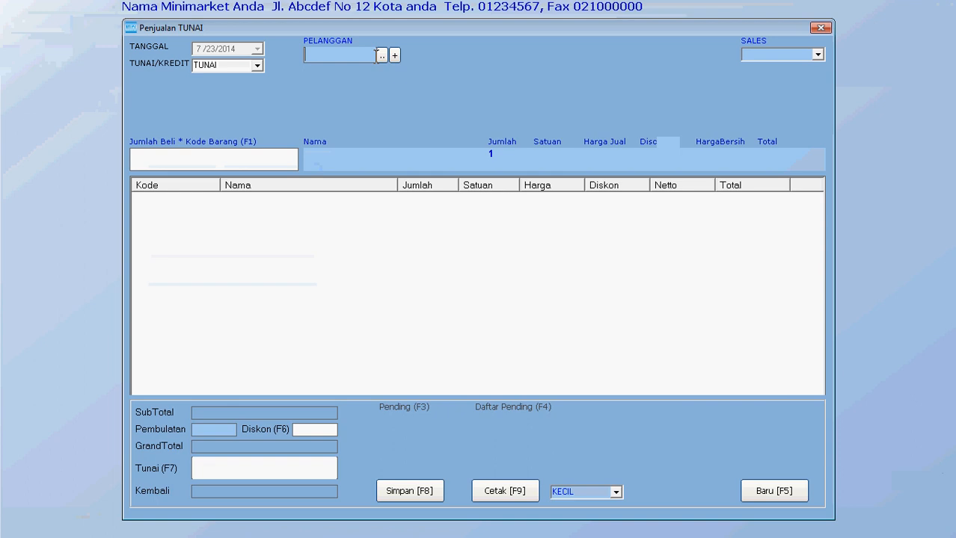
pyautogui.click(257, 64)
pyautogui.click(256, 68)
pyautogui.click(321, 58)
pyautogui.click(820, 28)
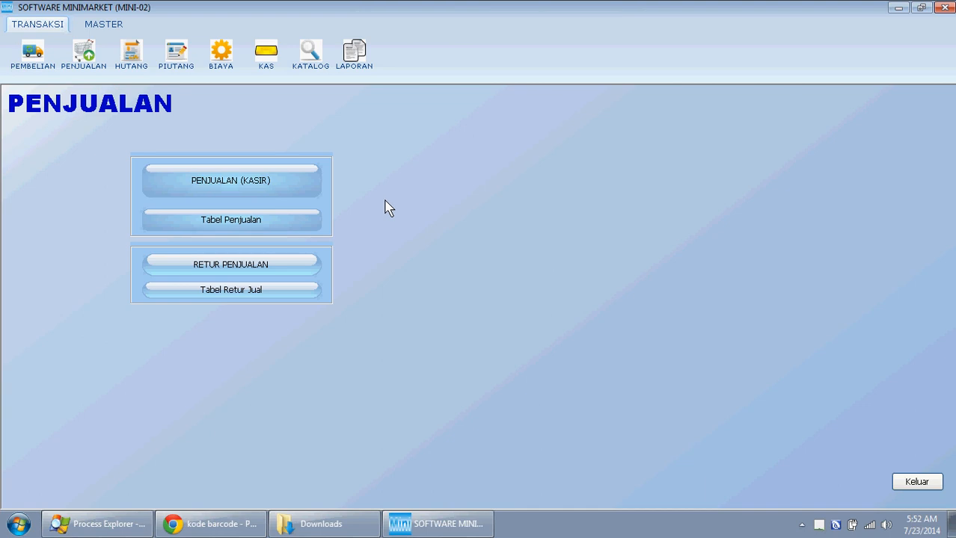
# View the customer receivables (PIUTANG) records and the cash flow (KAS) records
pyautogui.click(180, 70)
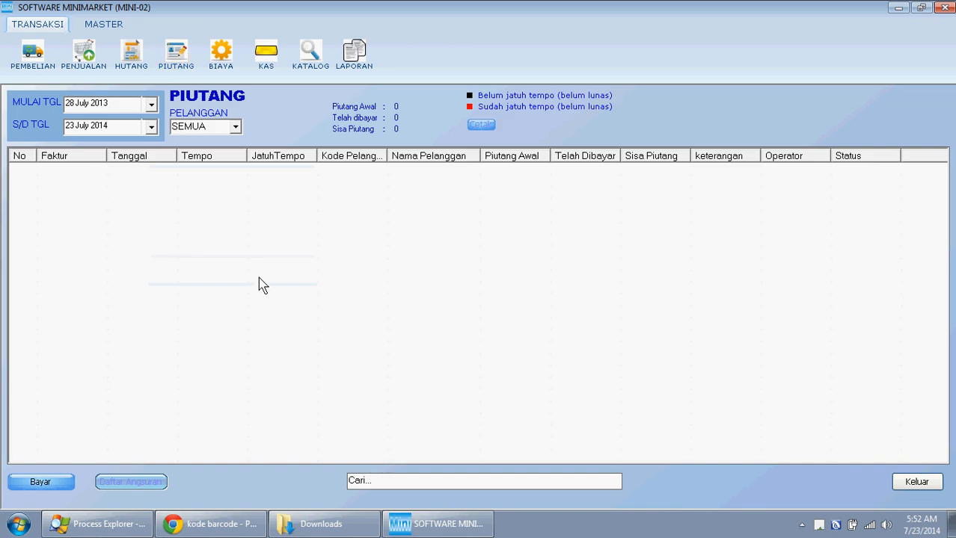
pyautogui.click(261, 74)
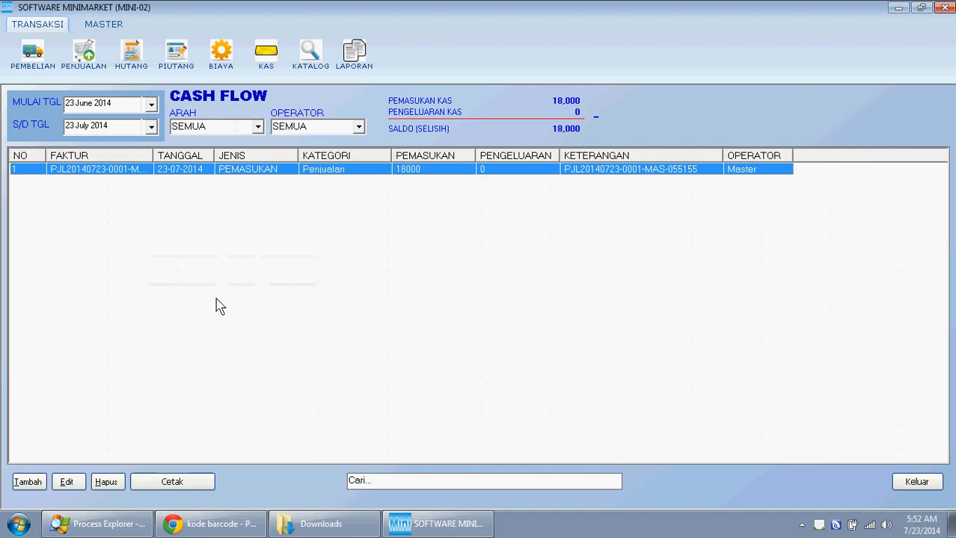
pyautogui.click(917, 487)
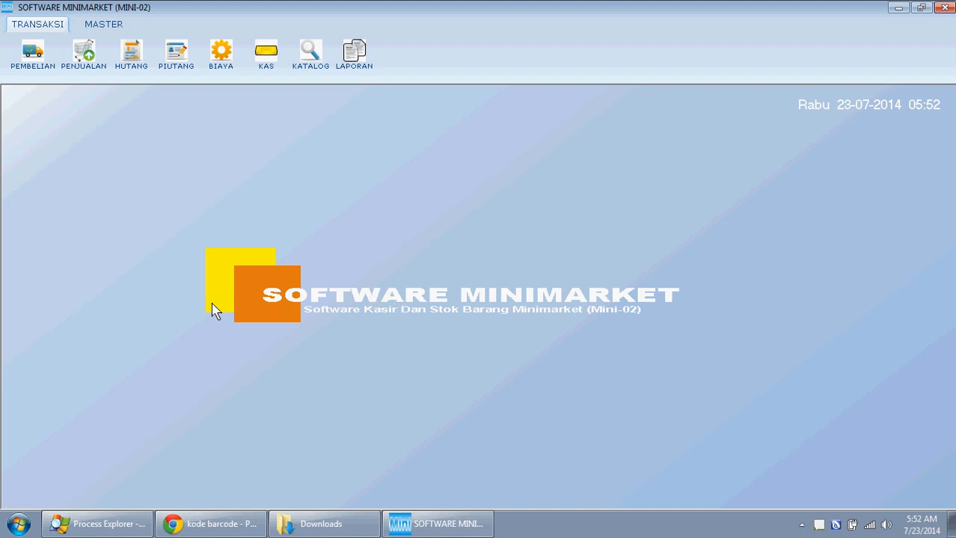
# Look at the blank supplier purchase entry form (PEMBELIAN KASIR) and return to the cash flow records
pyautogui.click(22, 75)
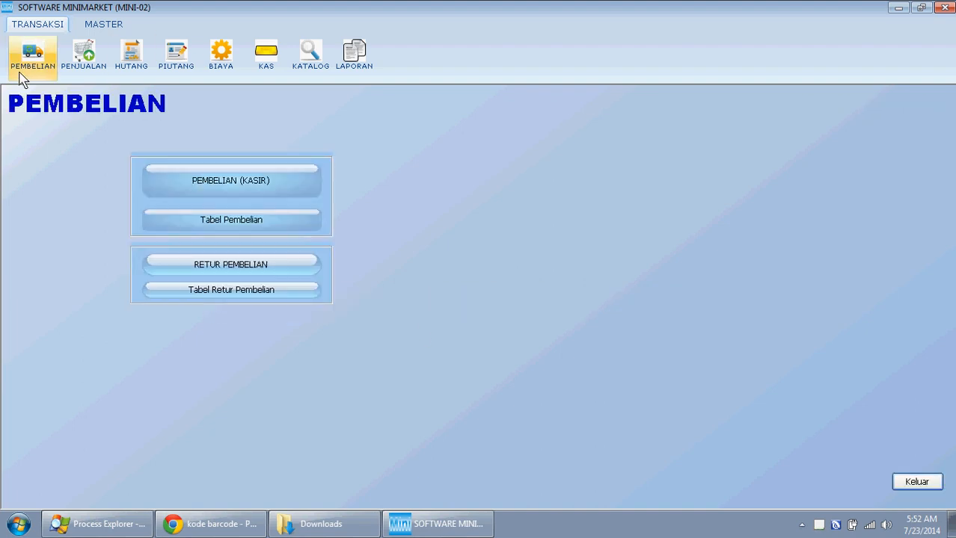
pyautogui.click(301, 187)
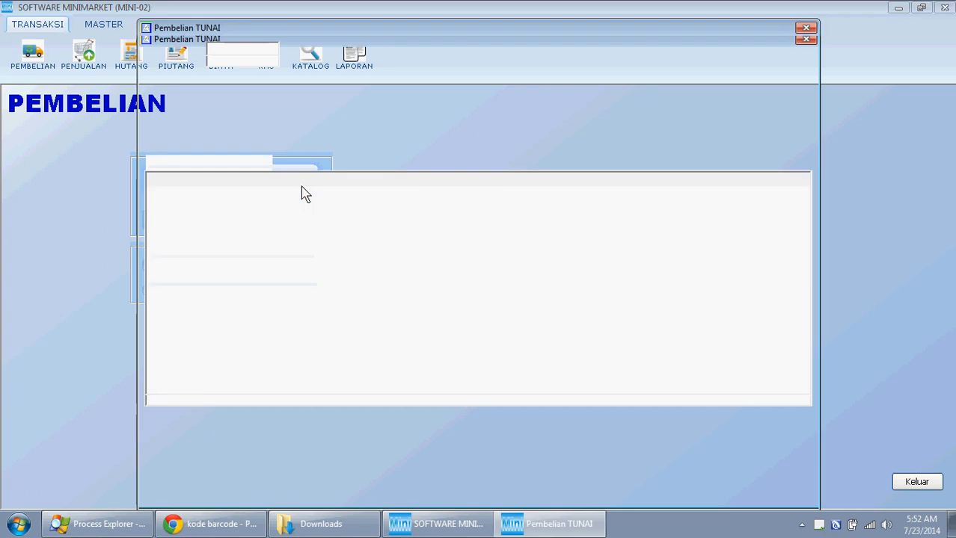
pyautogui.click(806, 28)
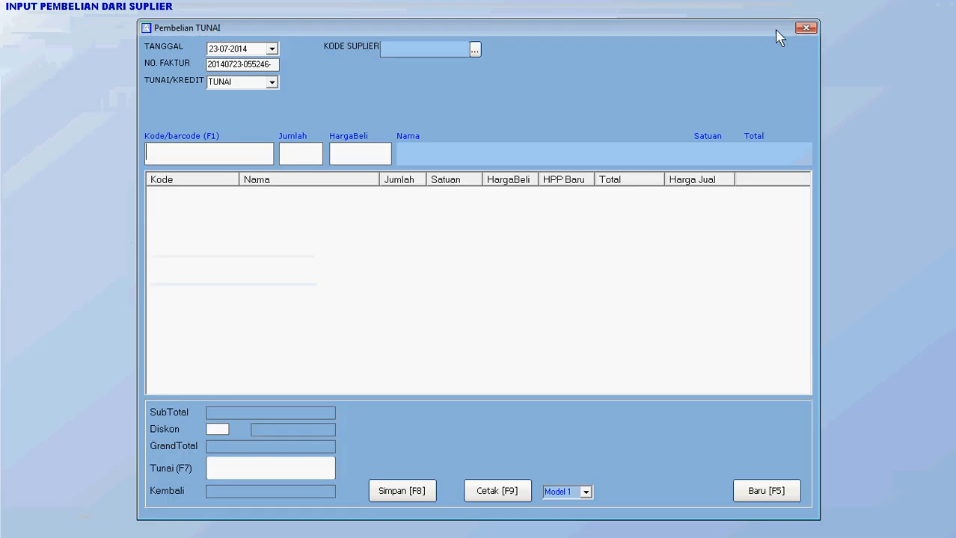
pyautogui.click(268, 61)
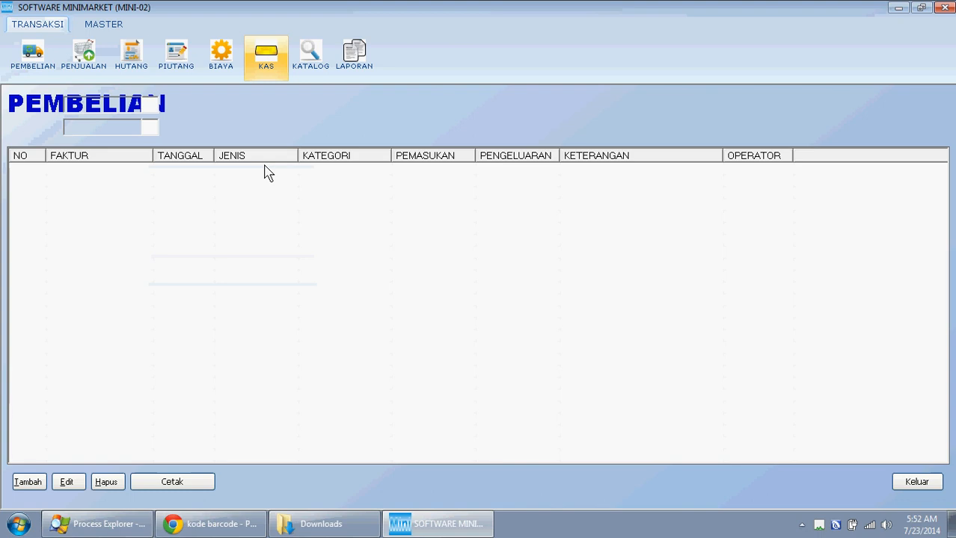
# View the purchase transaction options and the supplier debt (HUTANG) records
pyautogui.click(34, 59)
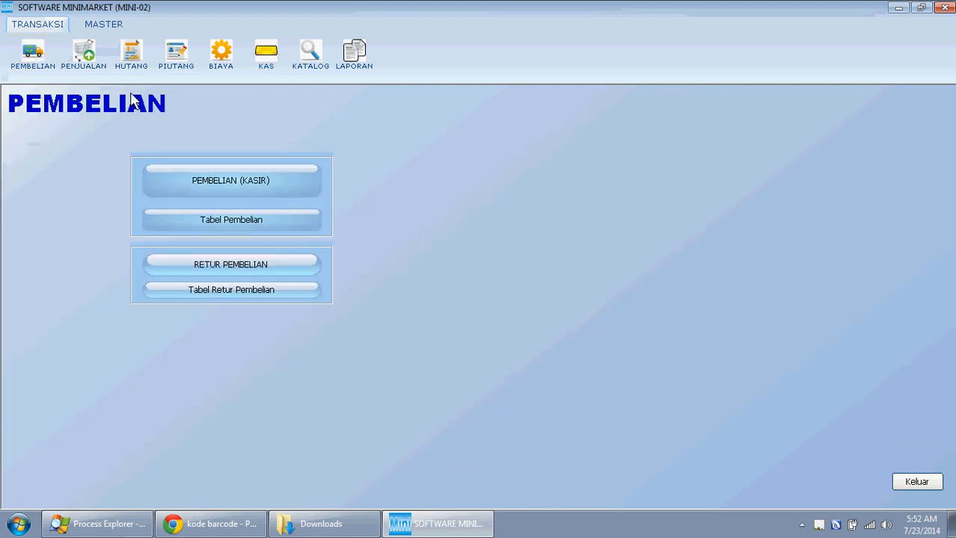
pyautogui.click(128, 66)
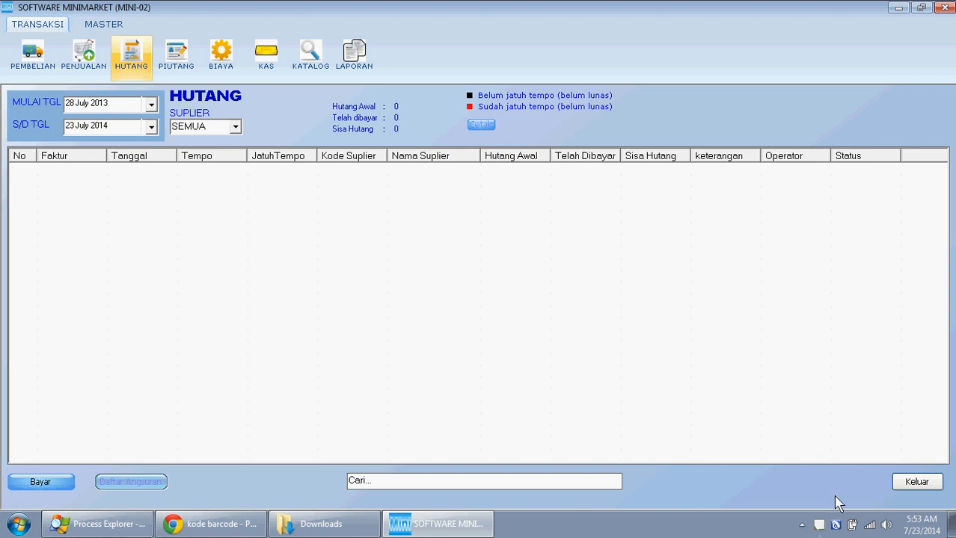
pyautogui.click(914, 483)
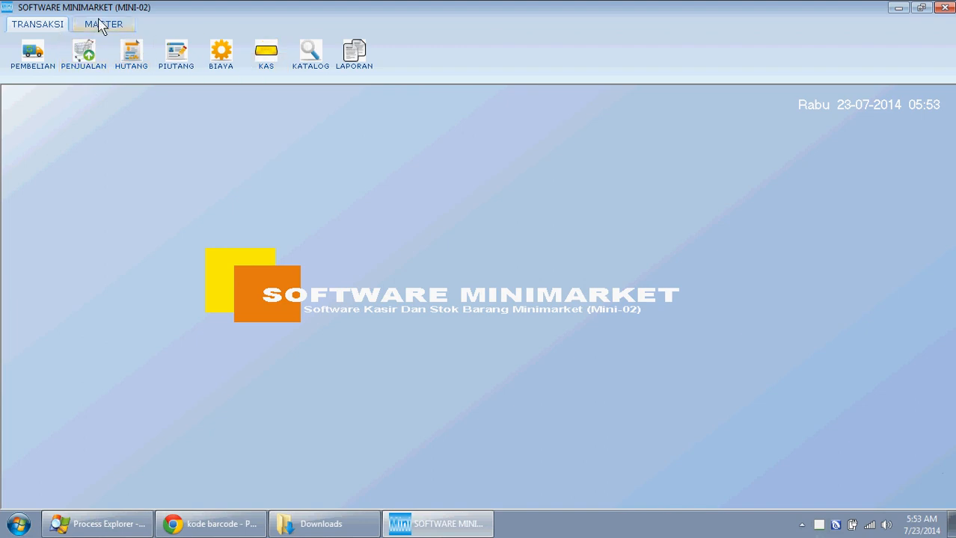
# Compare the expense records (BIAYA) with the cash flow records (KAS)
pyautogui.click(223, 68)
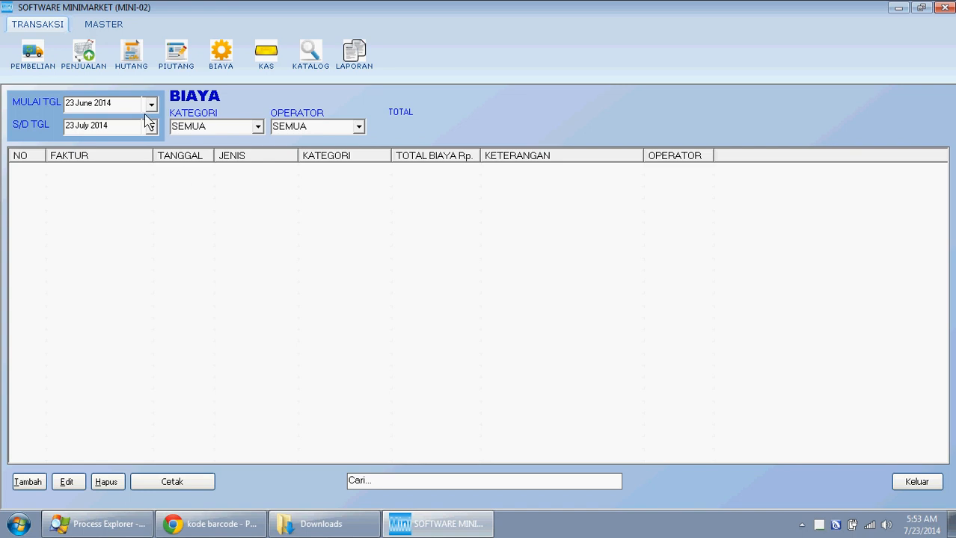
pyautogui.click(262, 83)
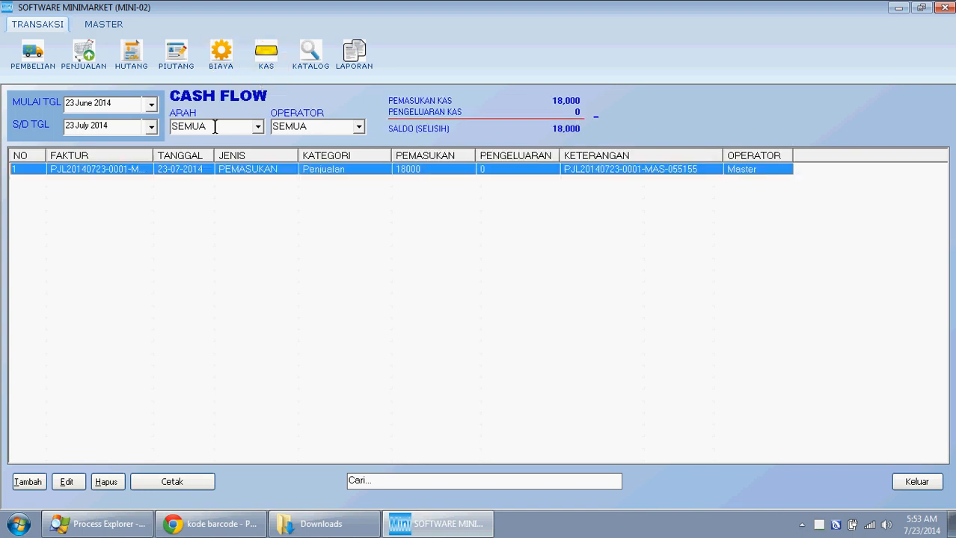
pyautogui.click(219, 71)
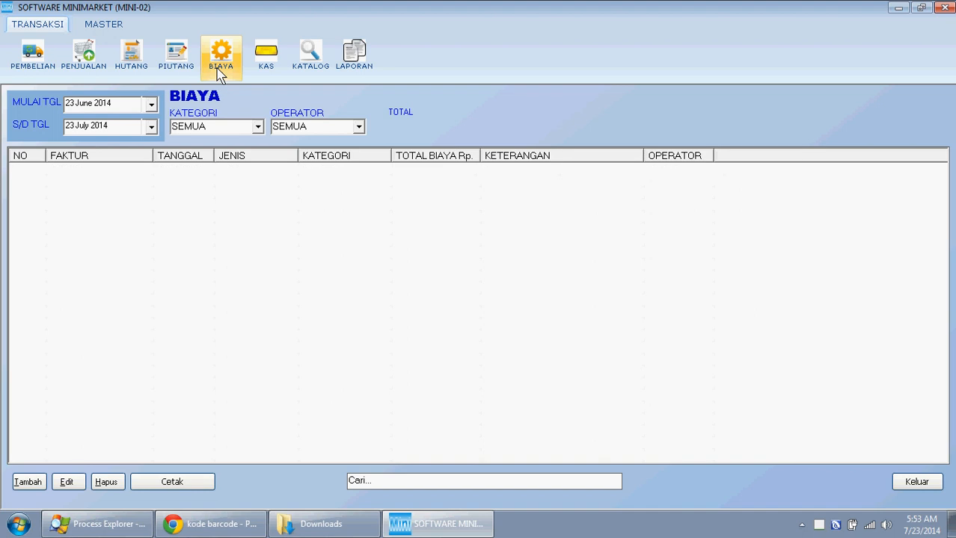
pyautogui.click(269, 69)
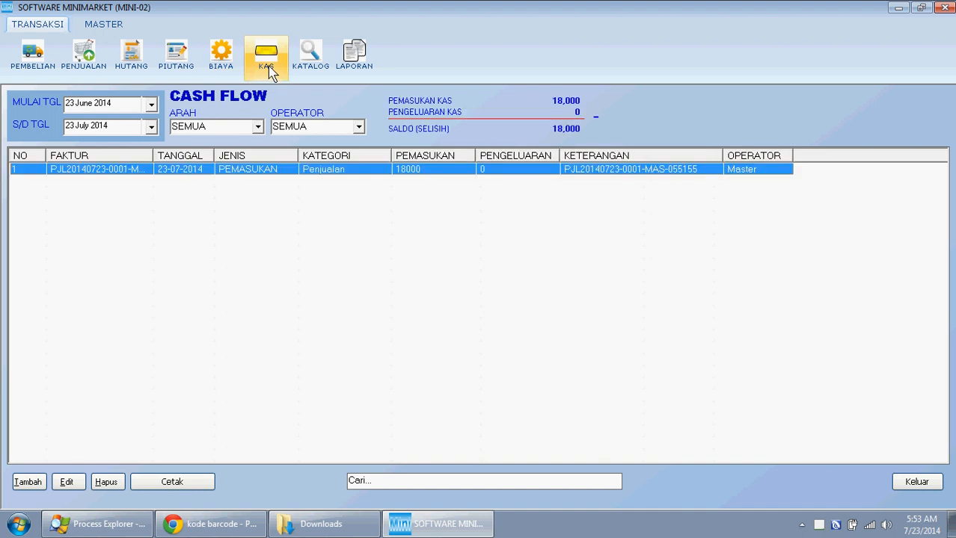
# Try to list all items in the price catalogue (KATALOG HARGA), dismissing the registration dialogs and leaving the catalogue
pyautogui.click(322, 79)
pyautogui.click(323, 81)
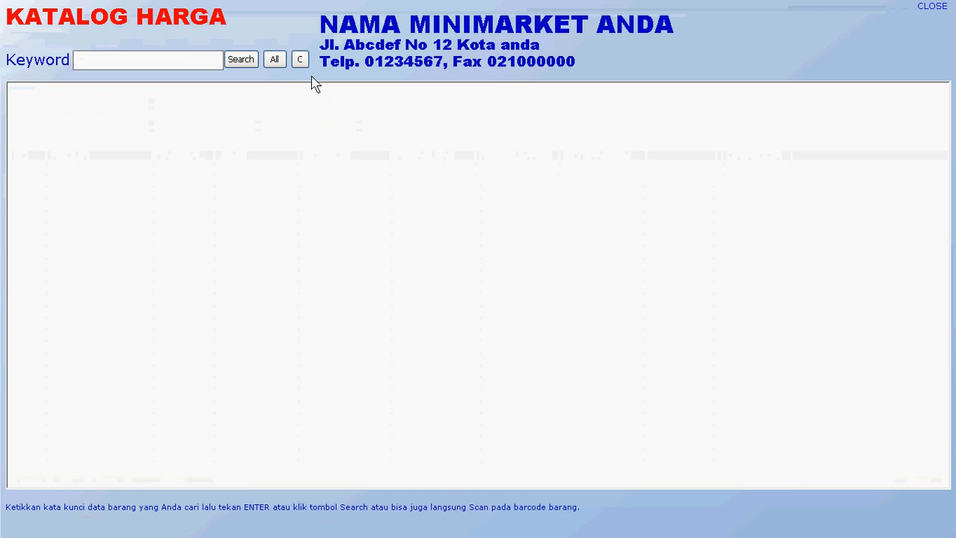
pyautogui.click(275, 63)
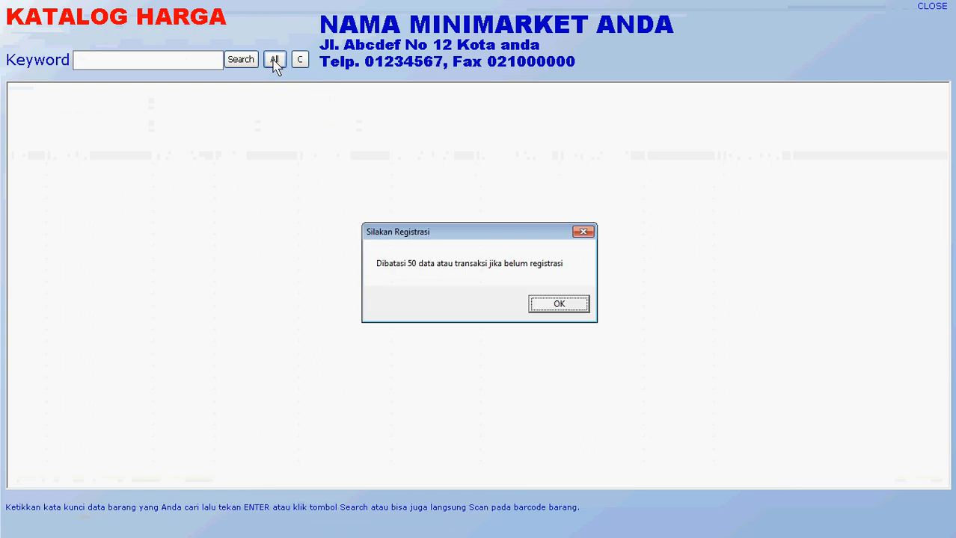
pyautogui.click(558, 298)
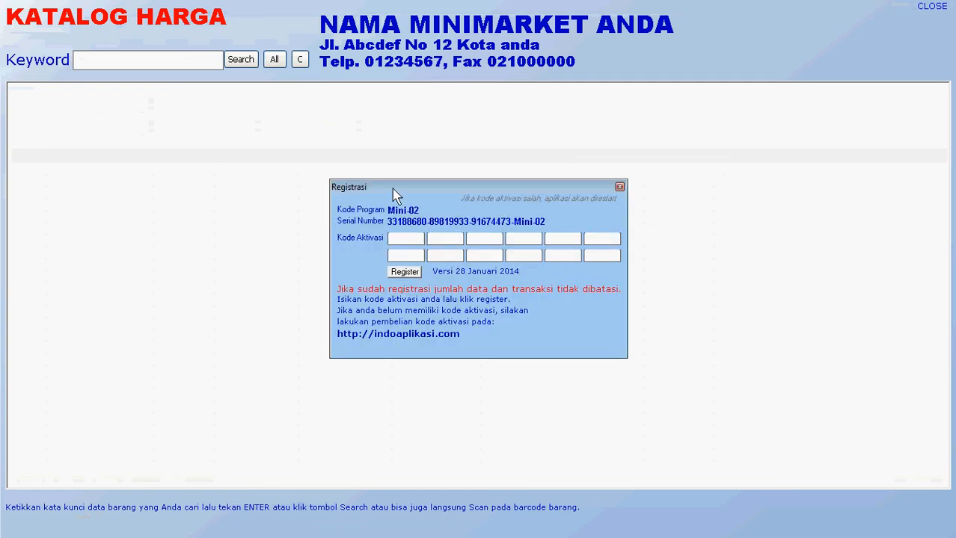
pyautogui.click(620, 188)
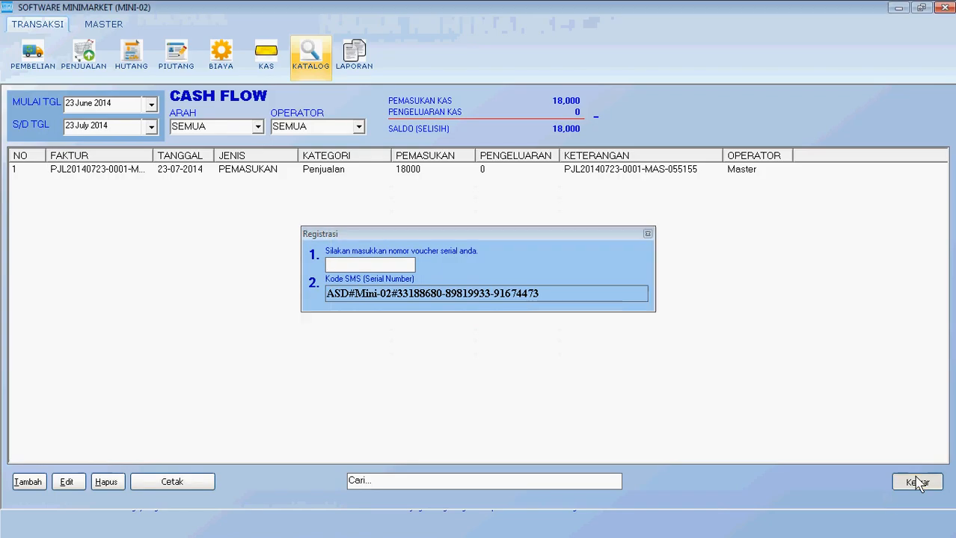
pyautogui.click(915, 480)
pyautogui.click(647, 234)
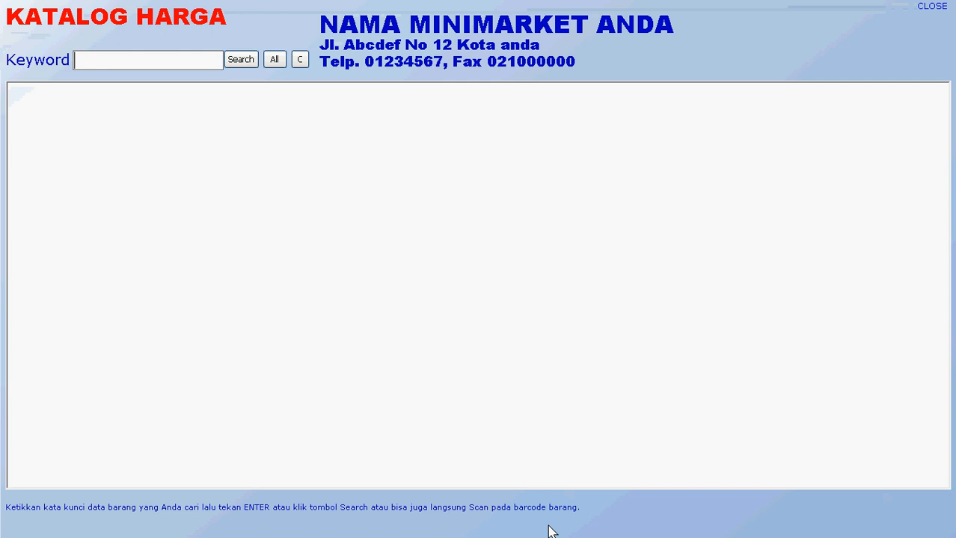
pyautogui.click(934, 6)
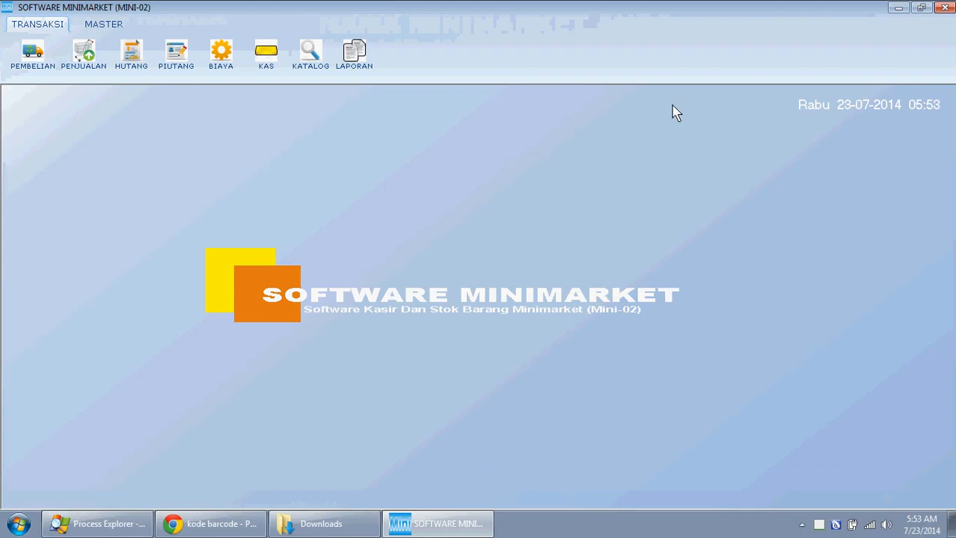
# Browse the available reports (LAPORAN) and the supplier, customer and sales master lists
pyautogui.click(352, 56)
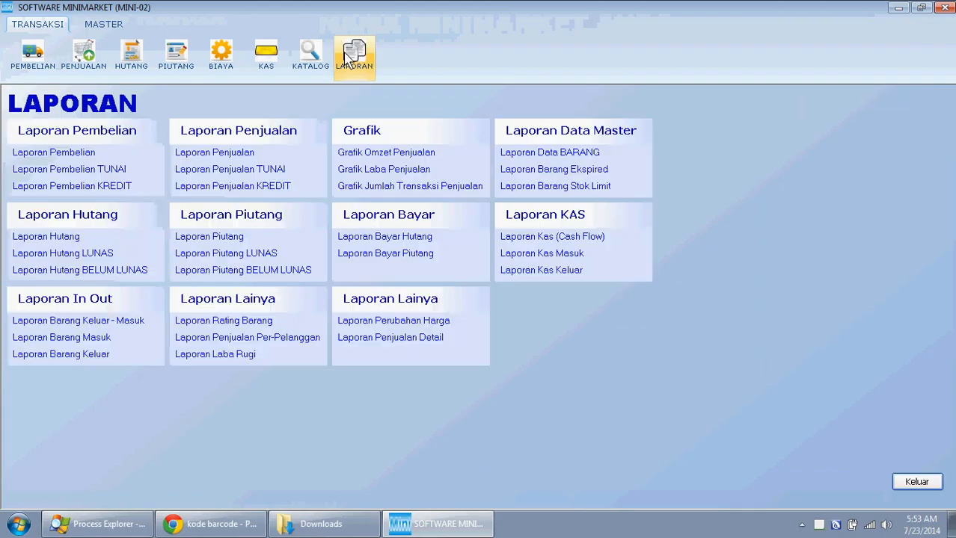
pyautogui.click(89, 23)
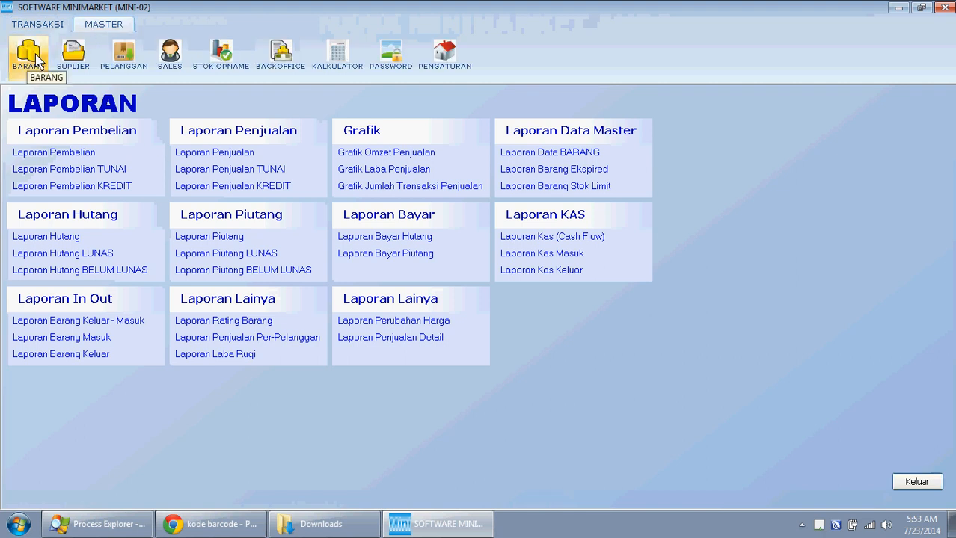
pyautogui.click(84, 77)
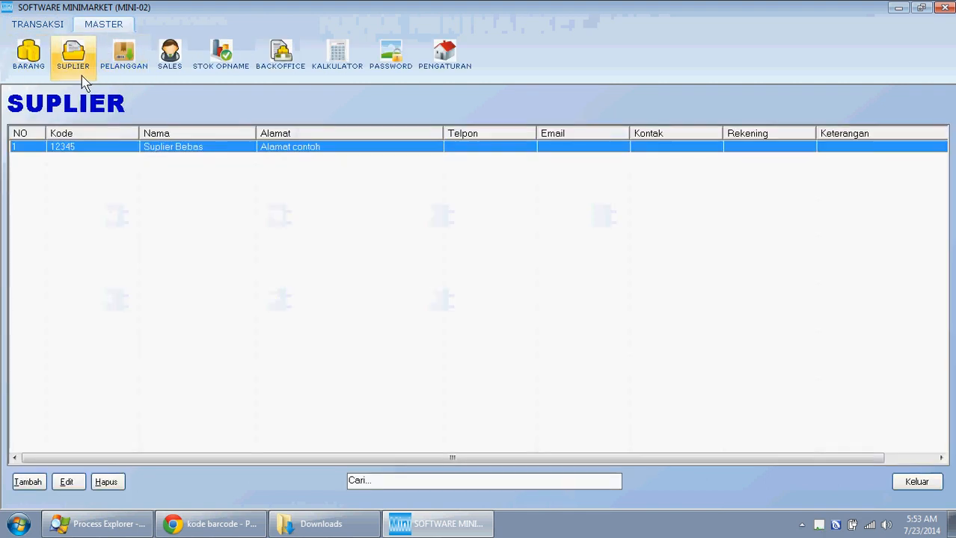
pyautogui.click(148, 71)
pyautogui.click(178, 63)
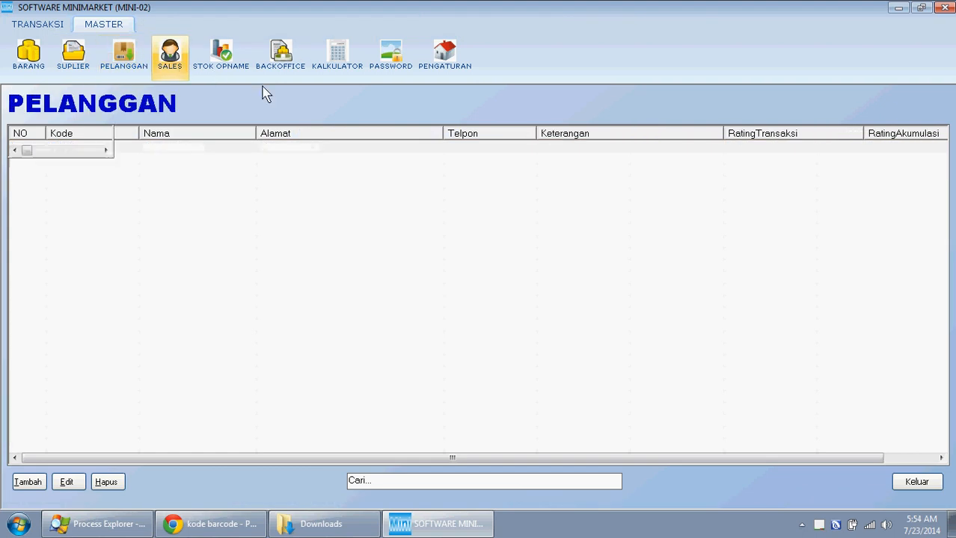
# Start a new stock correction (STOK OPNAME) entry for the item Promina Buah Sachet 20g
pyautogui.click(222, 70)
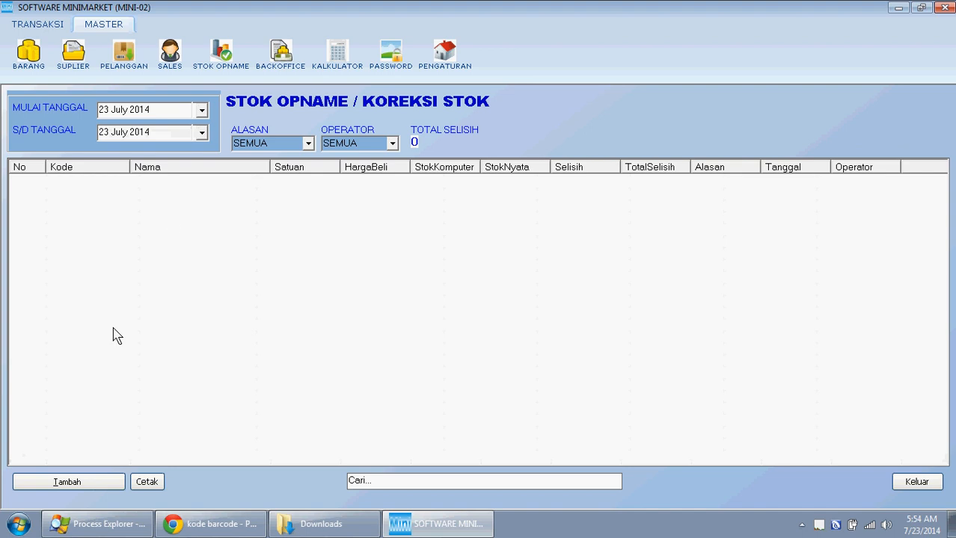
pyautogui.click(66, 484)
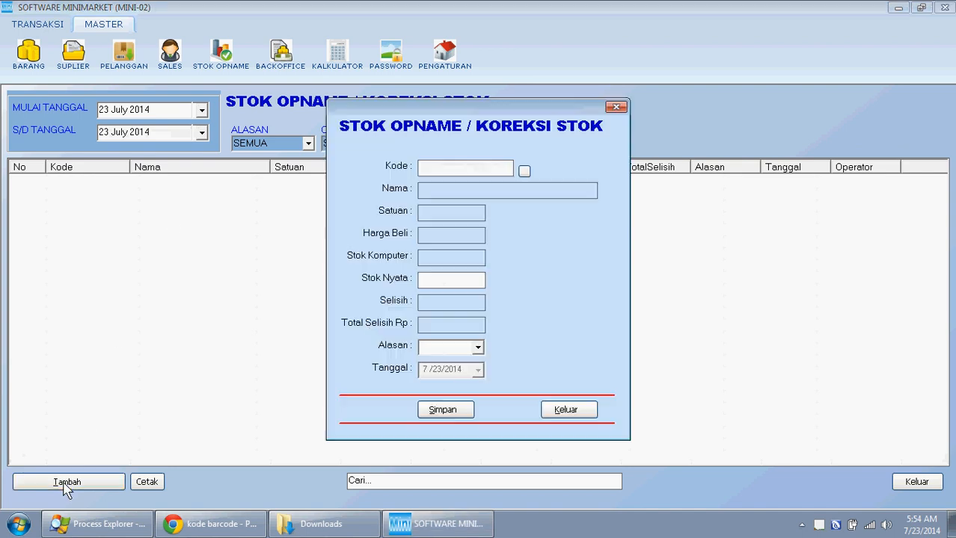
pyautogui.click(525, 171)
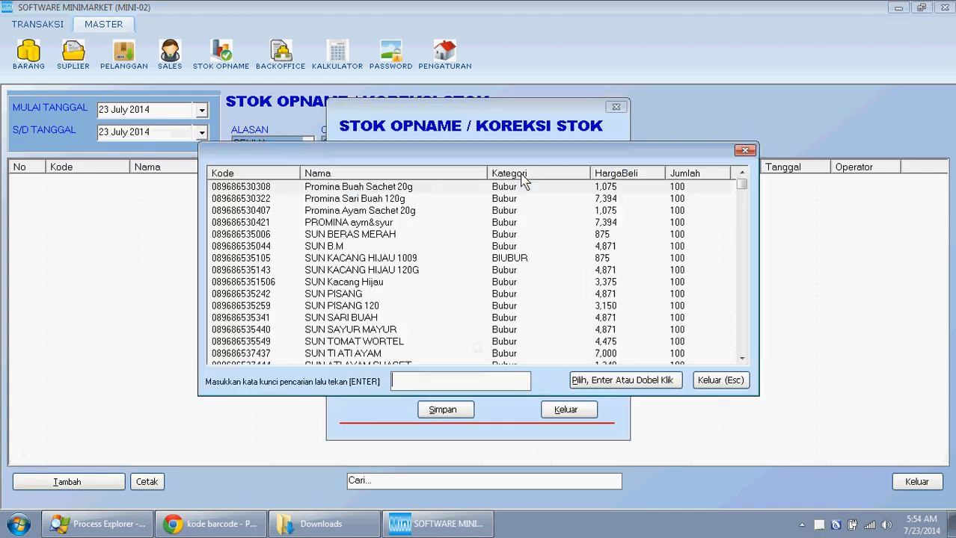
pyautogui.doubleClick(444, 190)
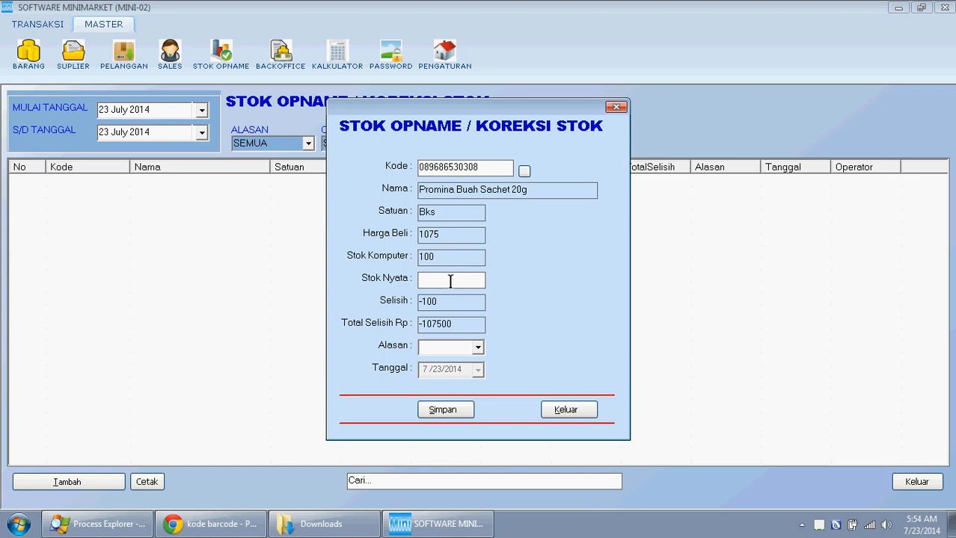
# Set the item's actual stock (Stok Nyata) to 95 with Rusak as the correction reason
pyautogui.write('95')
pyautogui.click(479, 350)
pyautogui.click(470, 373)
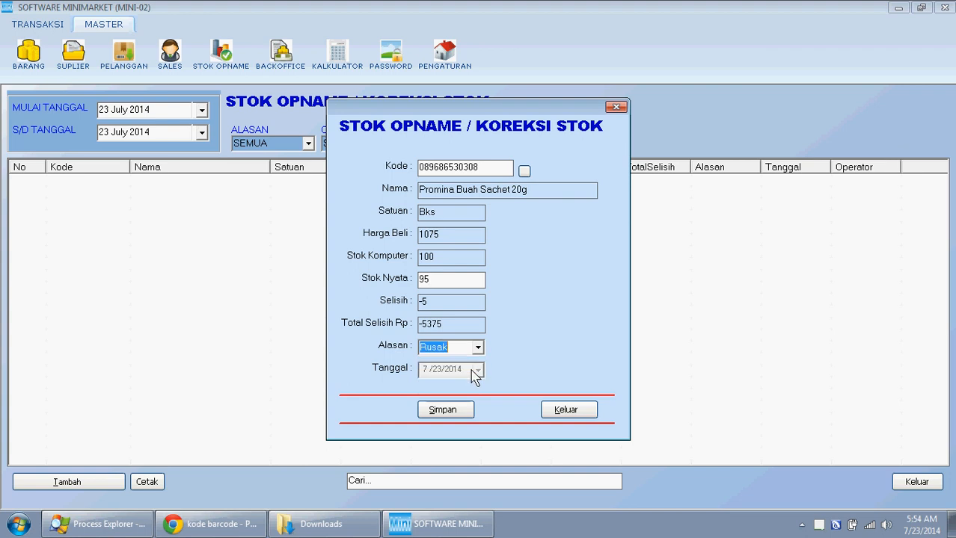
# Change the stock correction reason (Alasan) to Hilang and save the entry
pyautogui.click(479, 347)
pyautogui.click(478, 363)
pyautogui.click(479, 350)
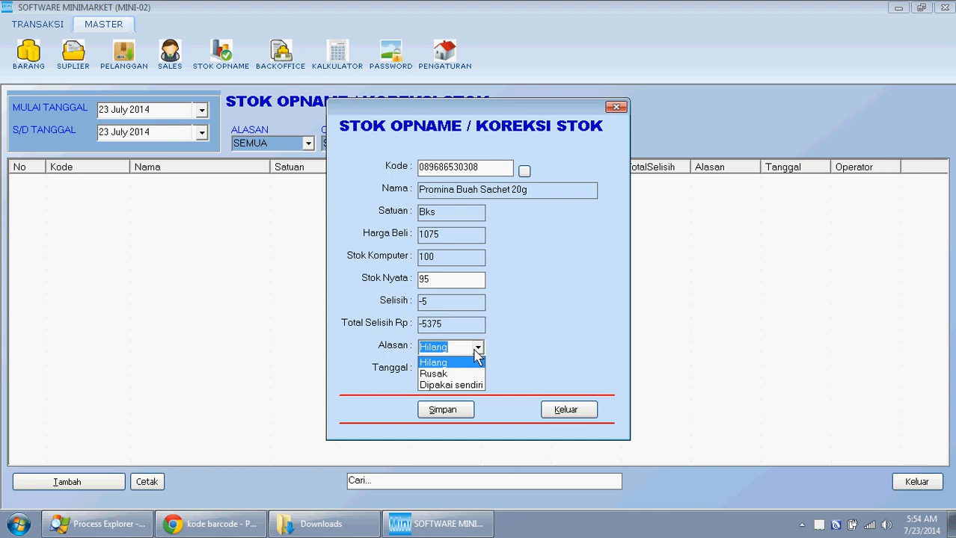
pyautogui.click(474, 350)
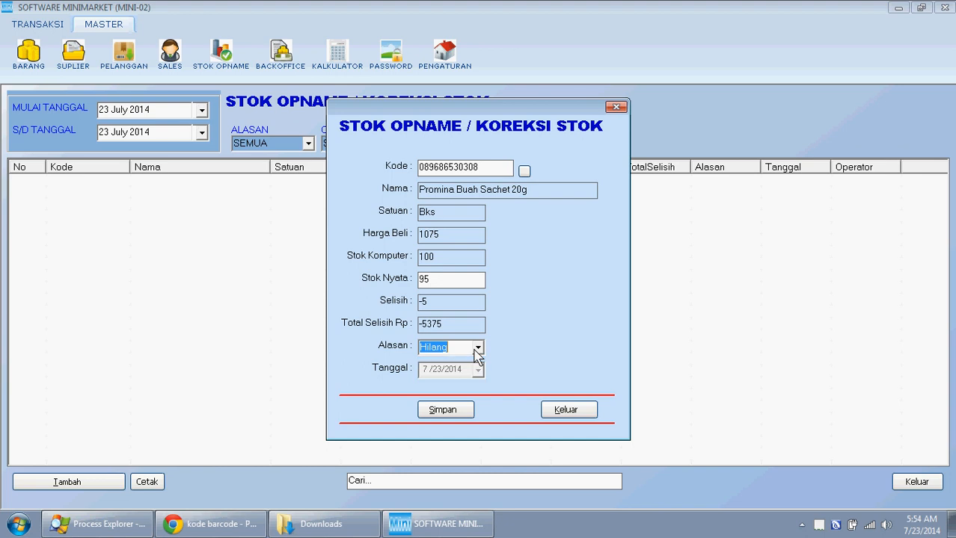
pyautogui.click(449, 413)
pyautogui.click(550, 314)
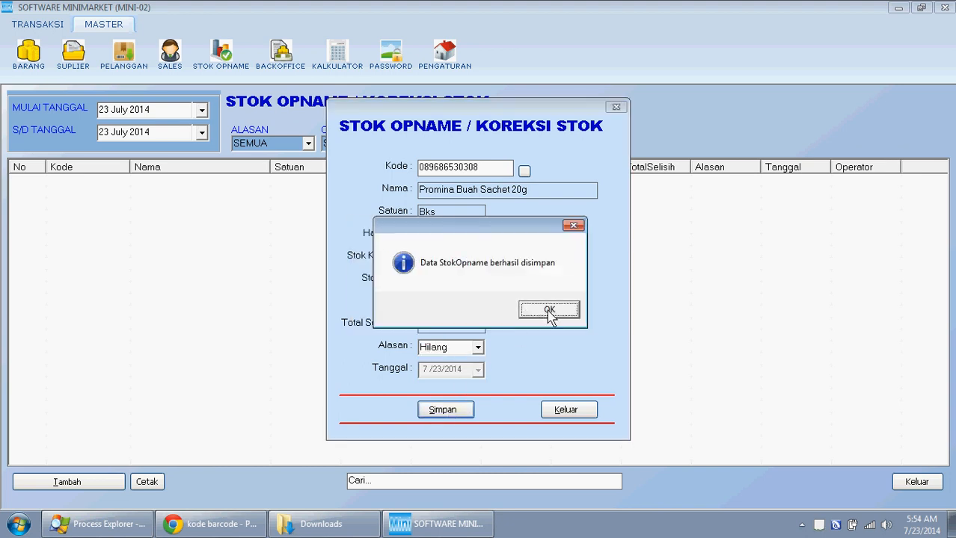
pyautogui.click(549, 311)
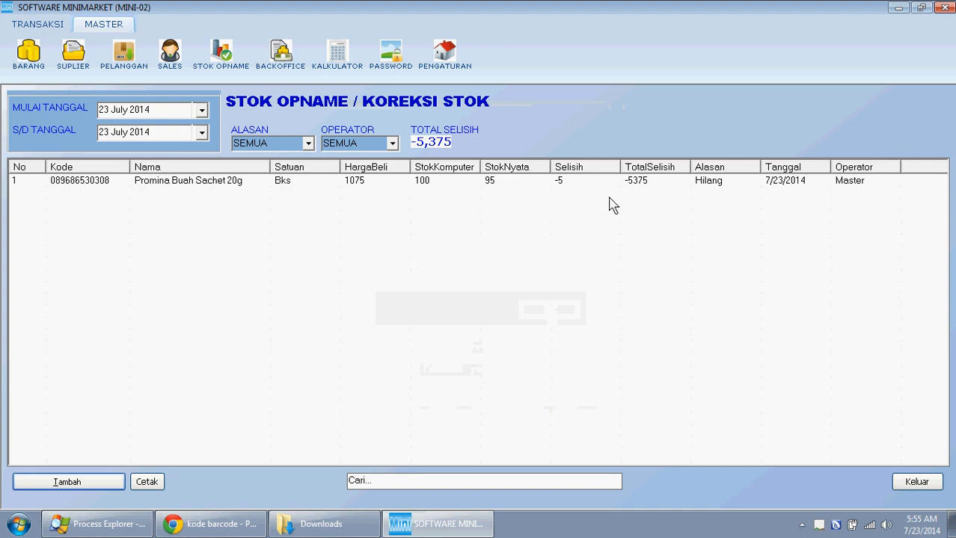
# Examine the saved Promina Buah Sachet 20g correction in the STOK OPNAME list, then leave that screen
pyautogui.click(274, 204)
pyautogui.click(267, 199)
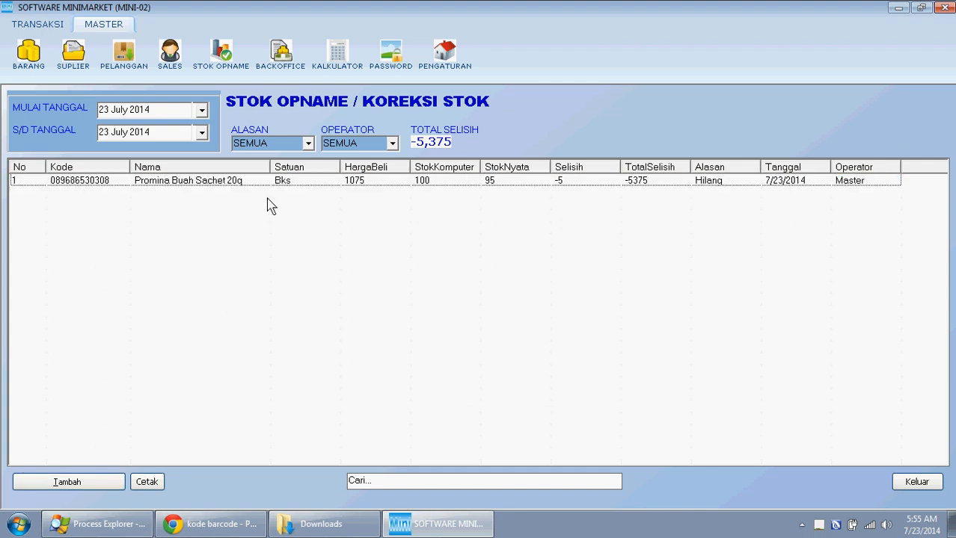
pyautogui.click(267, 182)
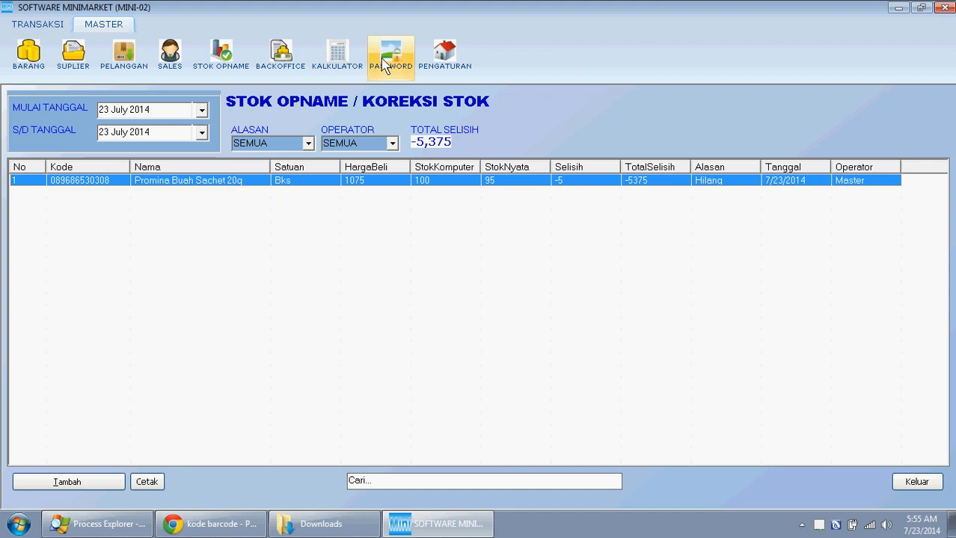
pyautogui.click(911, 483)
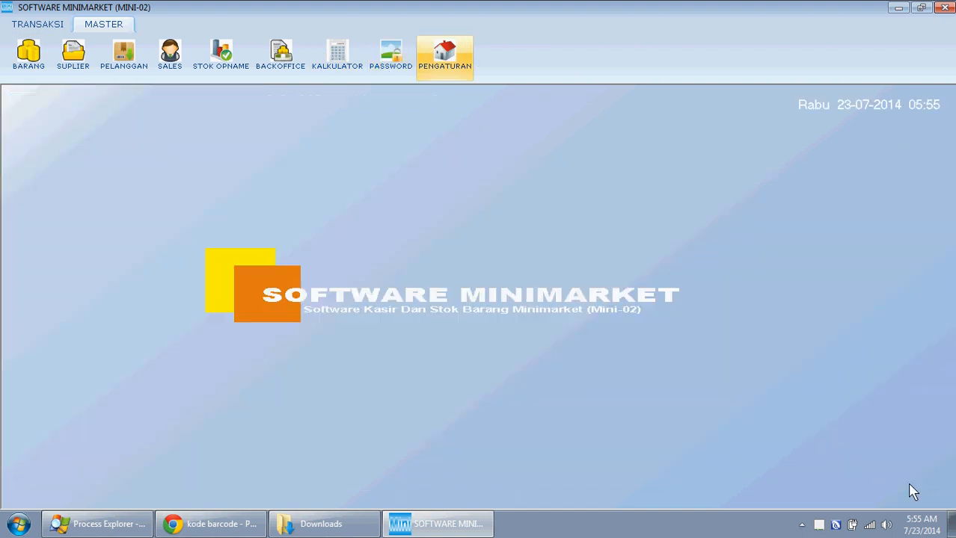
# In PENGATURAN, edit the Master operator, enter and repeat a new account password, and save the record
pyautogui.click(461, 60)
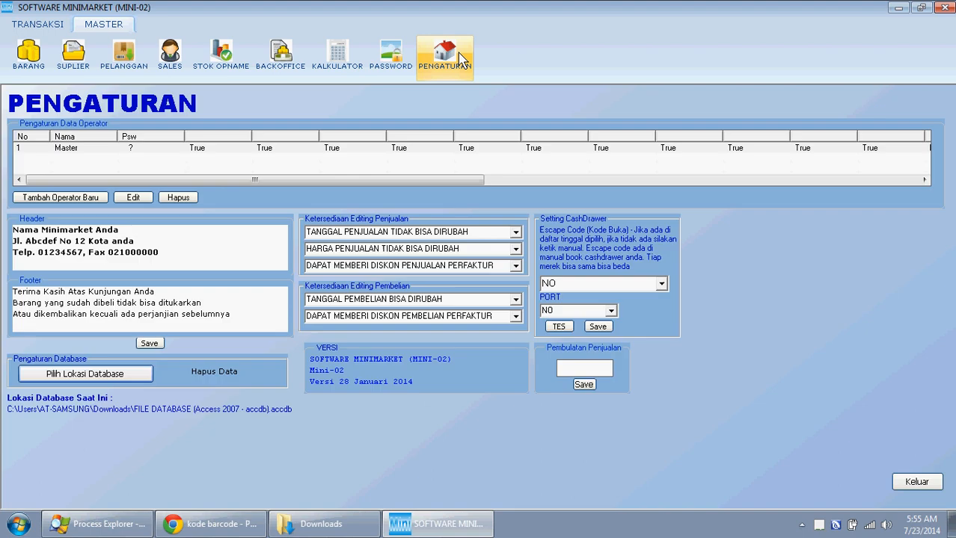
pyautogui.moveTo(258, 181); pyautogui.dragTo(215, 184)
pyautogui.click(226, 149)
pyautogui.doubleClick(226, 153)
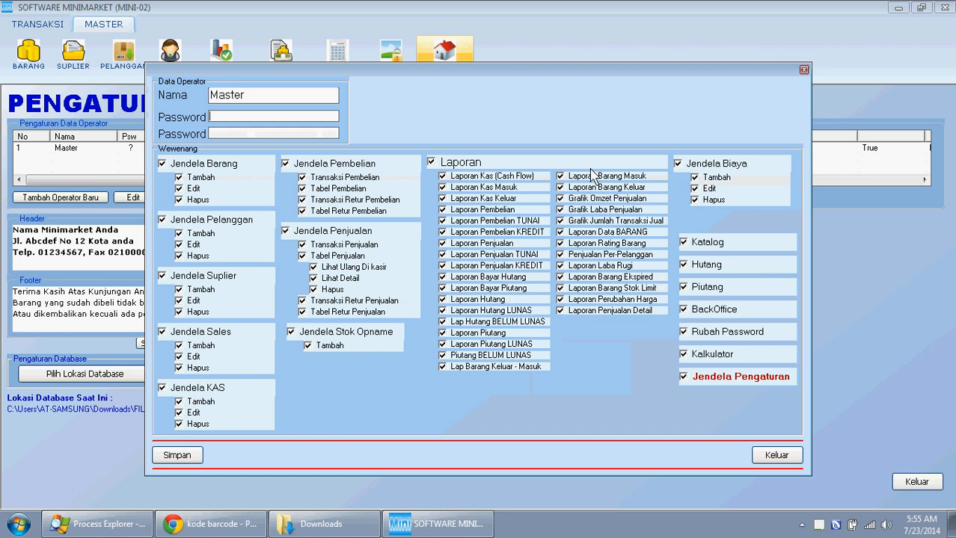
pyautogui.write('*')
pyautogui.click(239, 133)
pyautogui.write('******')
pyautogui.click(181, 454)
pyautogui.click(535, 307)
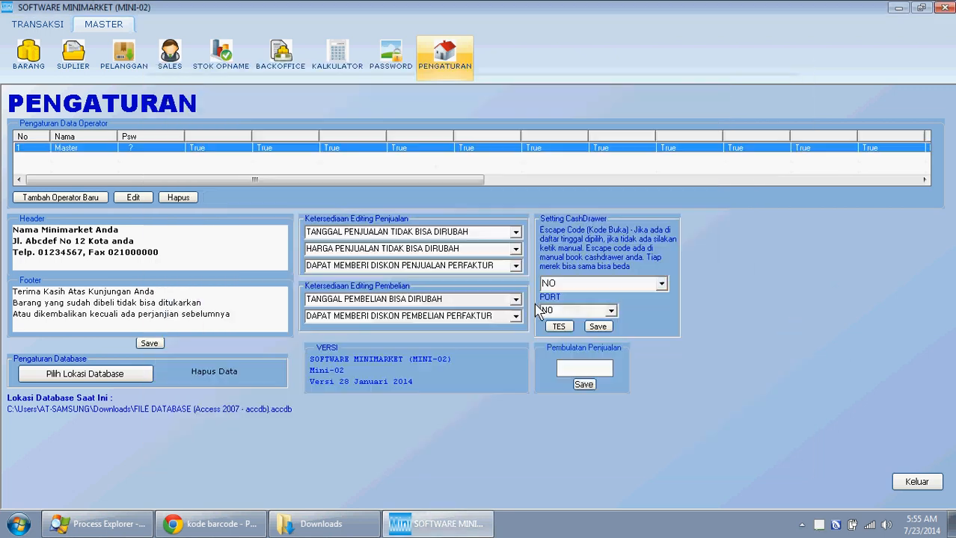
# Start deleting the Master operator and decline the confirmation
pyautogui.click(178, 197)
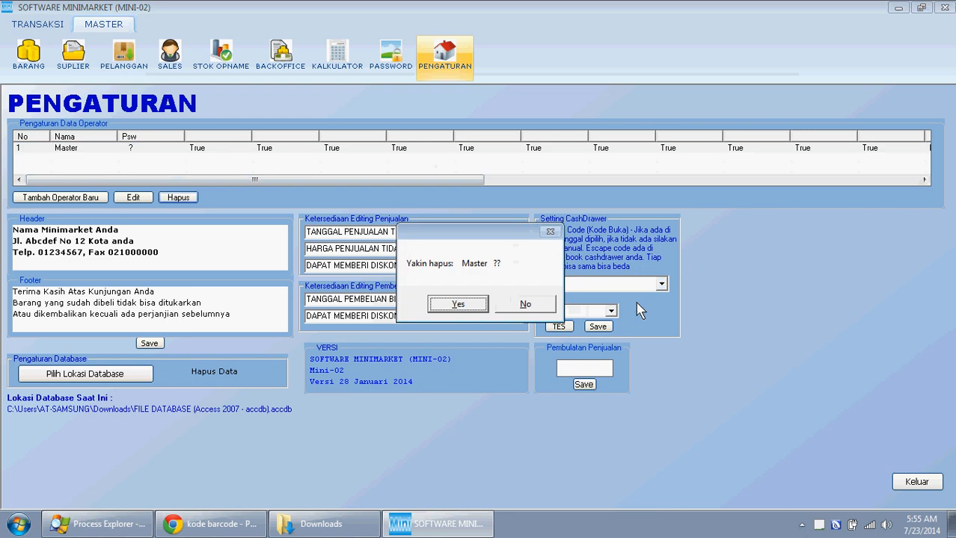
pyautogui.click(526, 303)
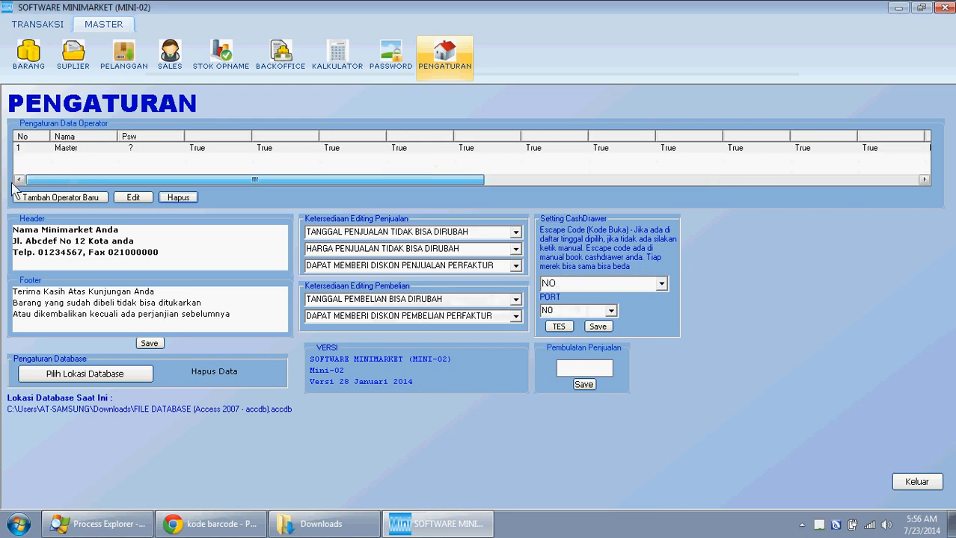
# Start a new operator record and enter the operator's name
pyautogui.click(51, 201)
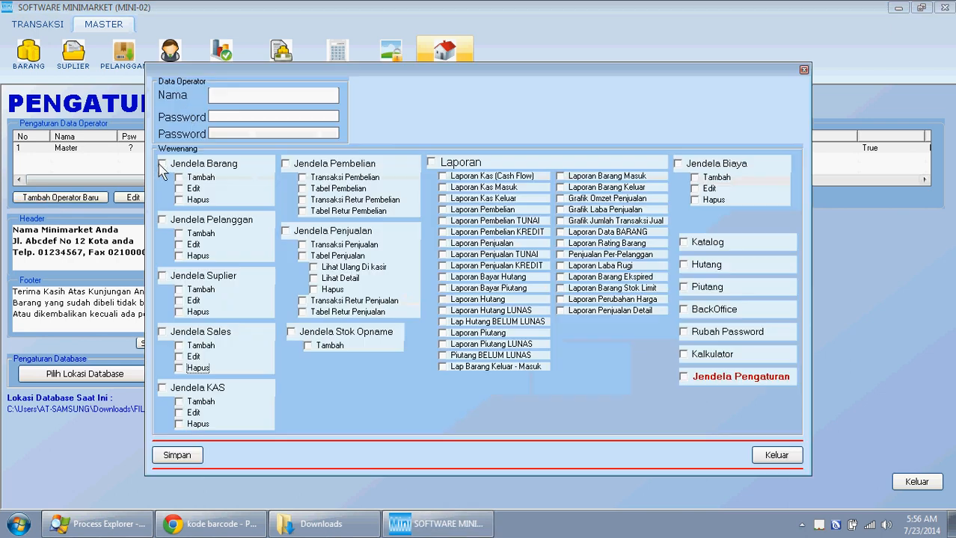
pyautogui.click(239, 98)
pyautogui.write('Ni')
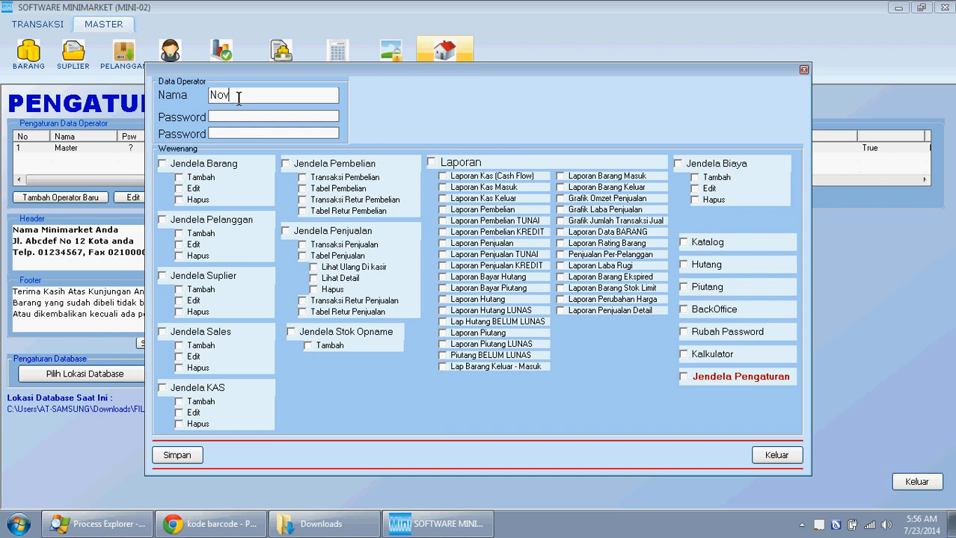
pyautogui.click(245, 116)
# Grant the new operator Jendela Penjualan, Transaksi Penjualan, Tabel Penjualan, Lihat Ulang Di kasir and Lihat Detail
pyautogui.click(323, 234)
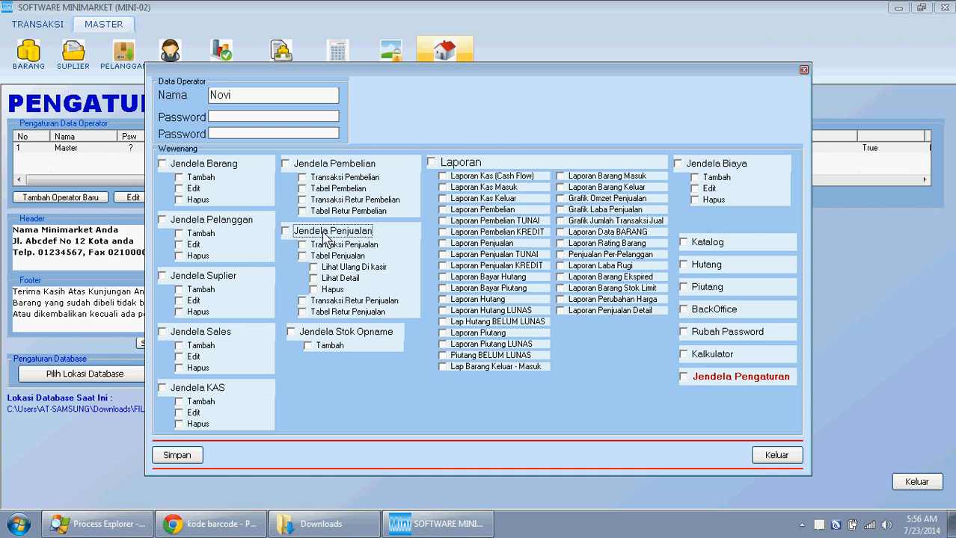
pyautogui.click(329, 245)
pyautogui.click(336, 257)
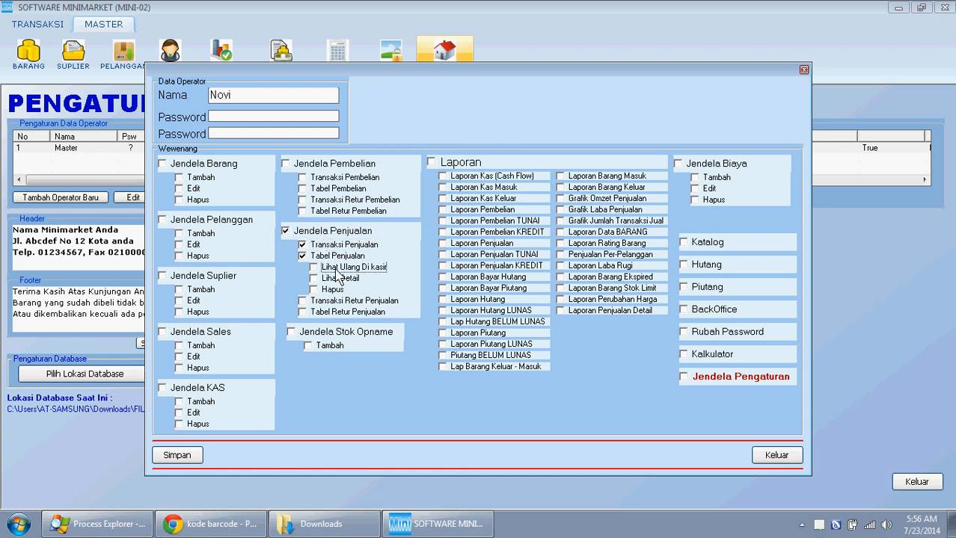
pyautogui.click(338, 268)
pyautogui.click(339, 278)
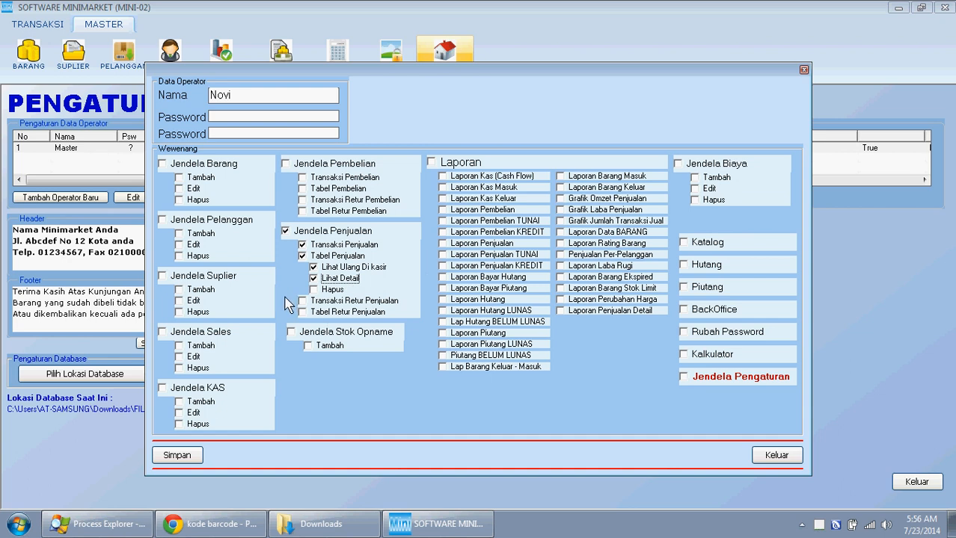
pyautogui.click(338, 302)
pyautogui.click(336, 312)
pyautogui.click(331, 301)
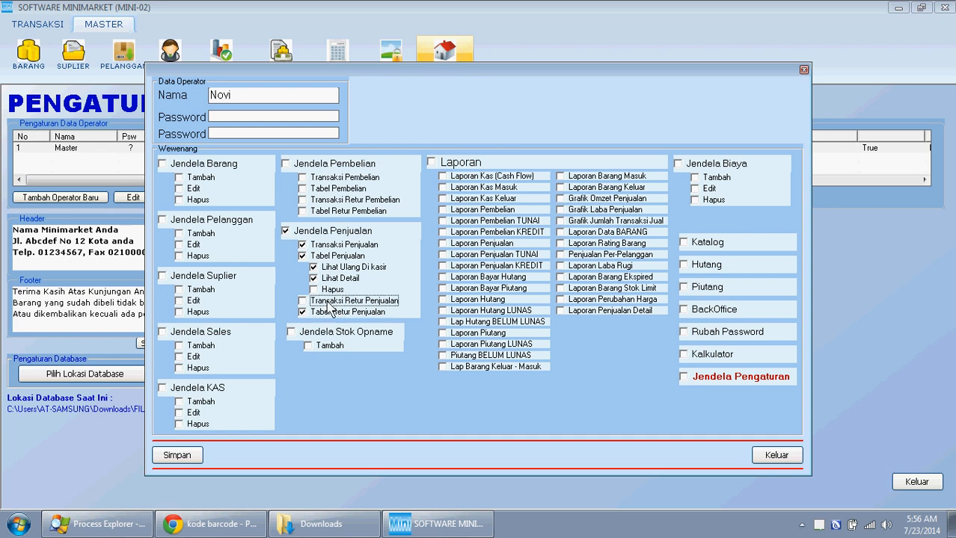
pyautogui.click(329, 313)
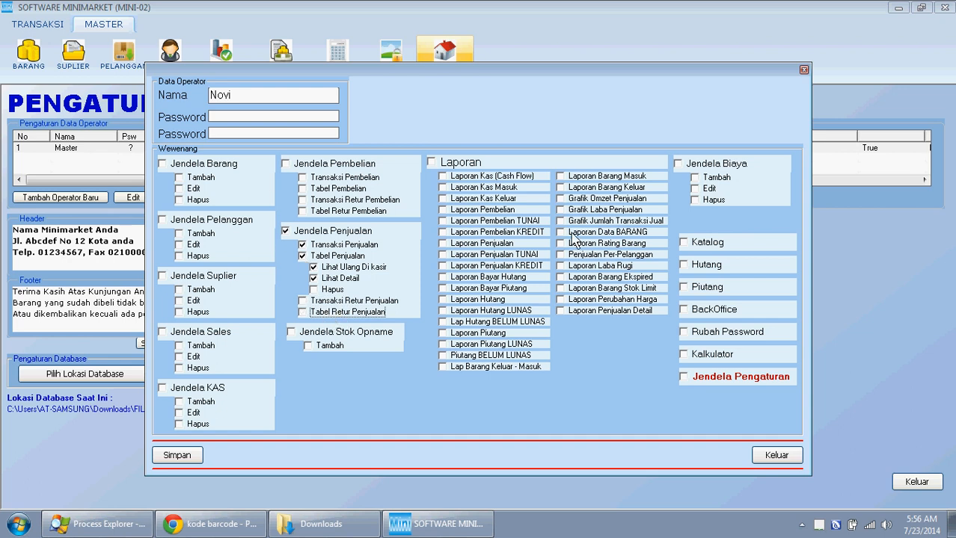
# Grant the new operator the Rubah Password right and save the operator record
pyautogui.click(711, 332)
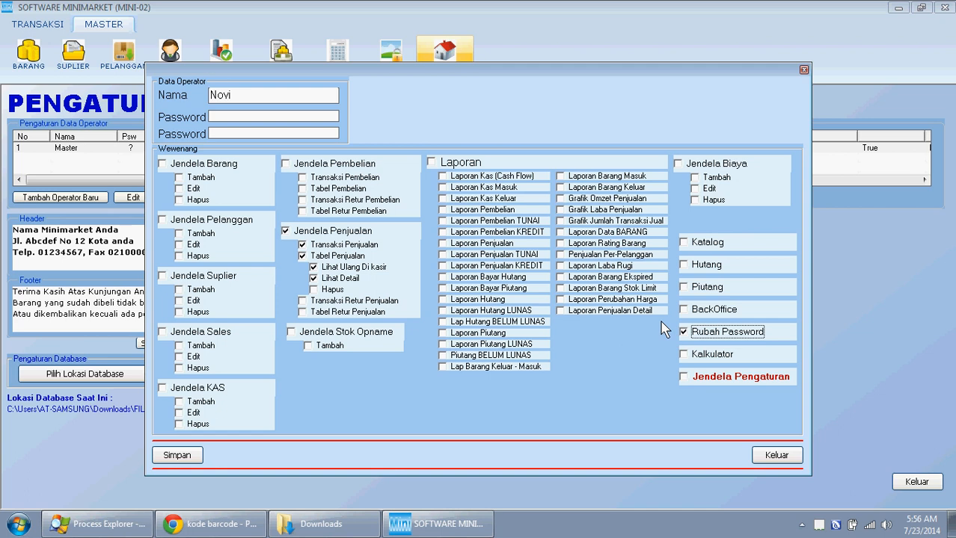
pyautogui.click(182, 455)
pyautogui.click(539, 307)
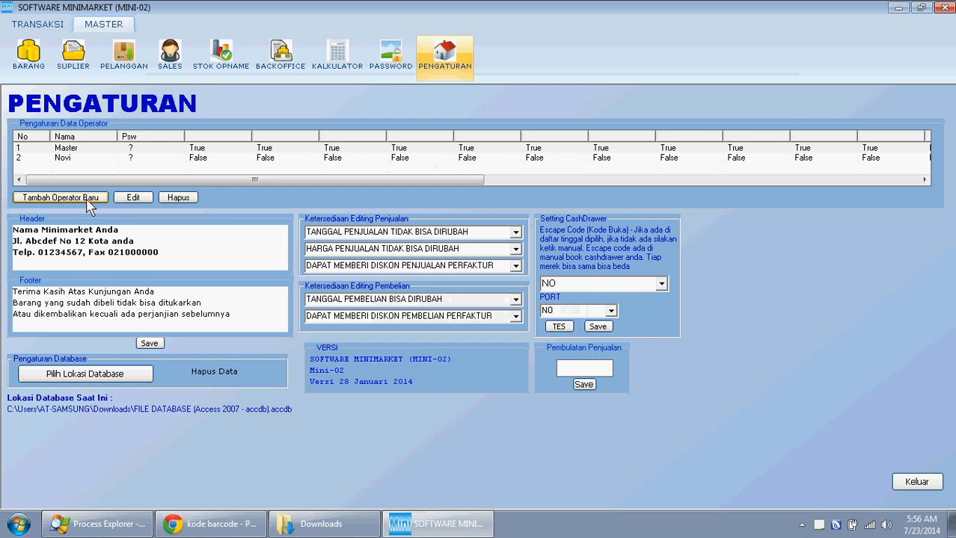
# Exit Software Minimarket (Mini-02) and restart it from its desktop shortcut
pyautogui.click(944, 7)
pyautogui.click(416, 296)
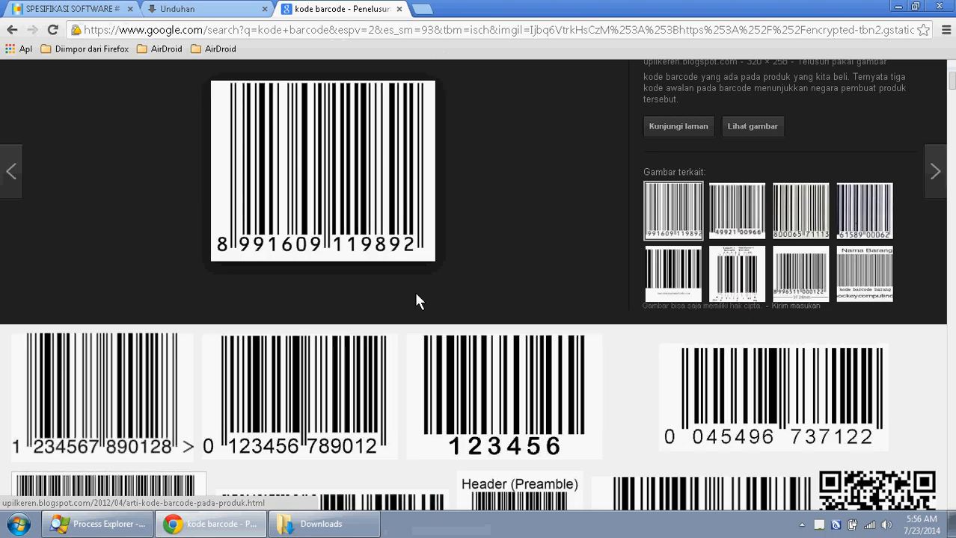
pyautogui.click(898, 7)
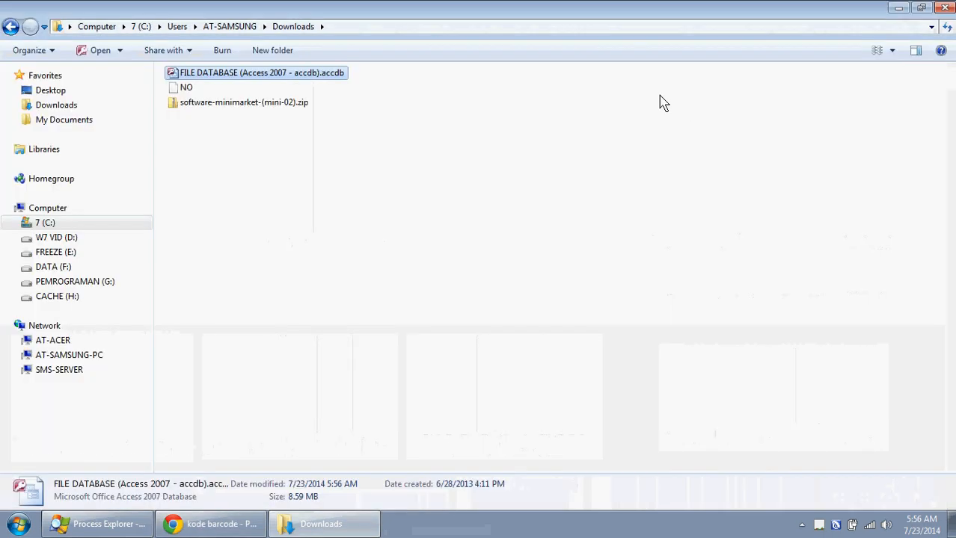
pyautogui.click(897, 8)
pyautogui.click(97, 330)
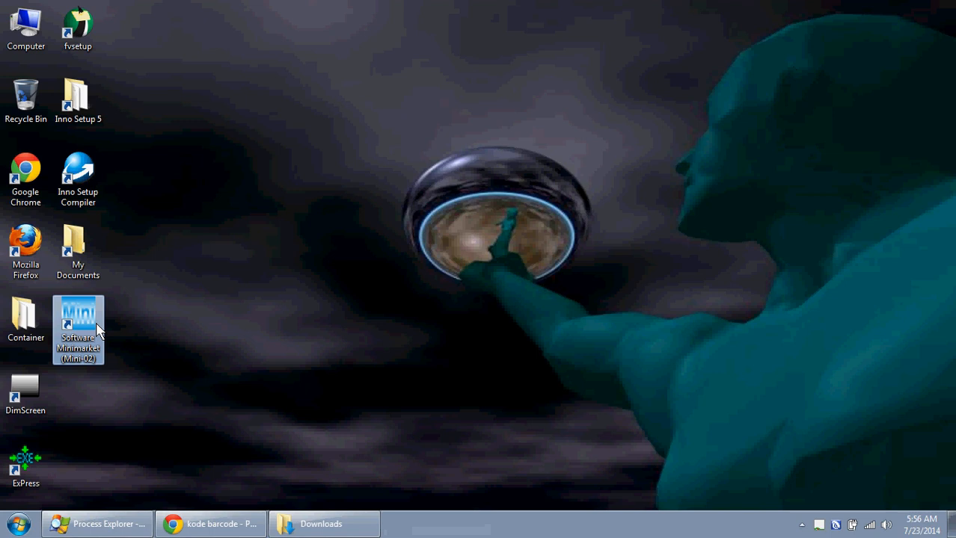
pyautogui.doubleClick(97, 329)
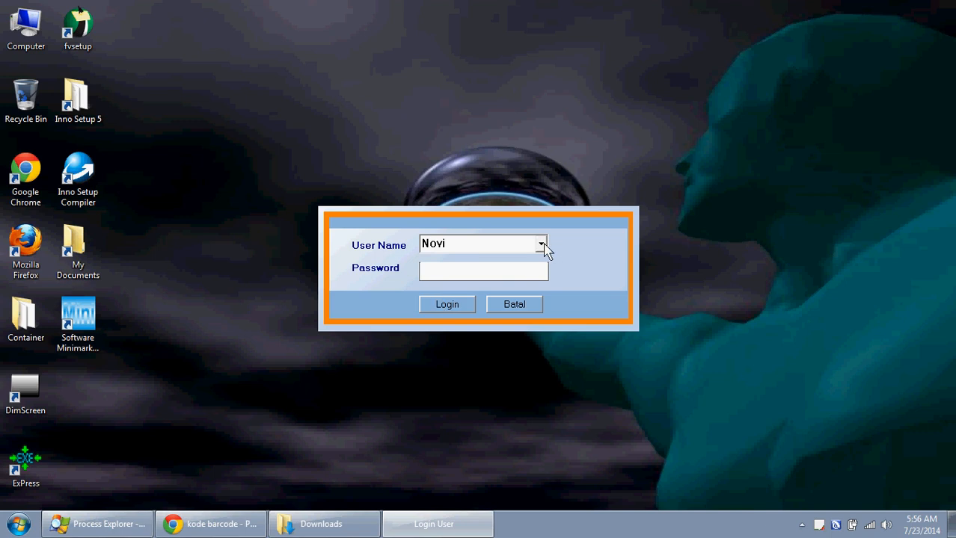
# Try to log in as Master with the password left empty
pyautogui.click(542, 245)
pyautogui.click(473, 262)
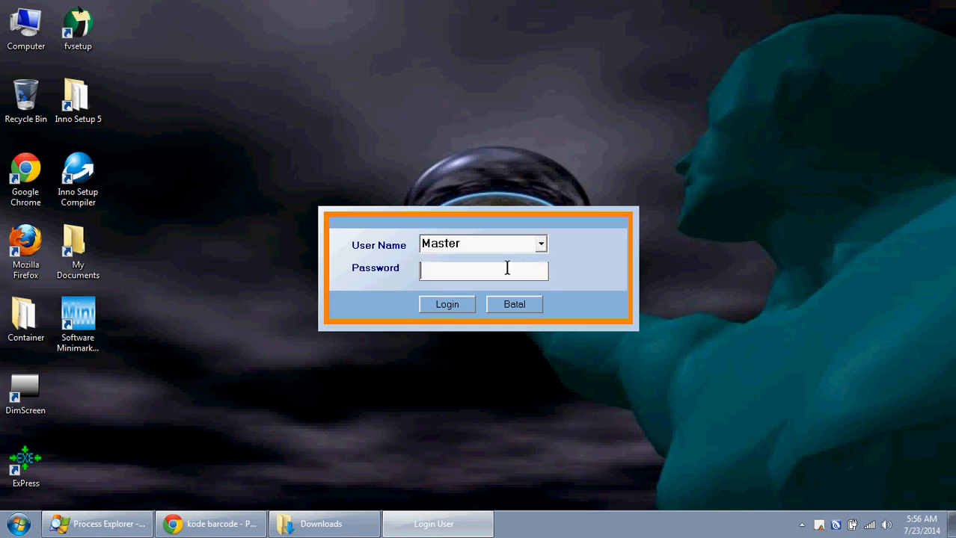
pyautogui.click(452, 305)
pyautogui.click(532, 303)
pyautogui.click(463, 305)
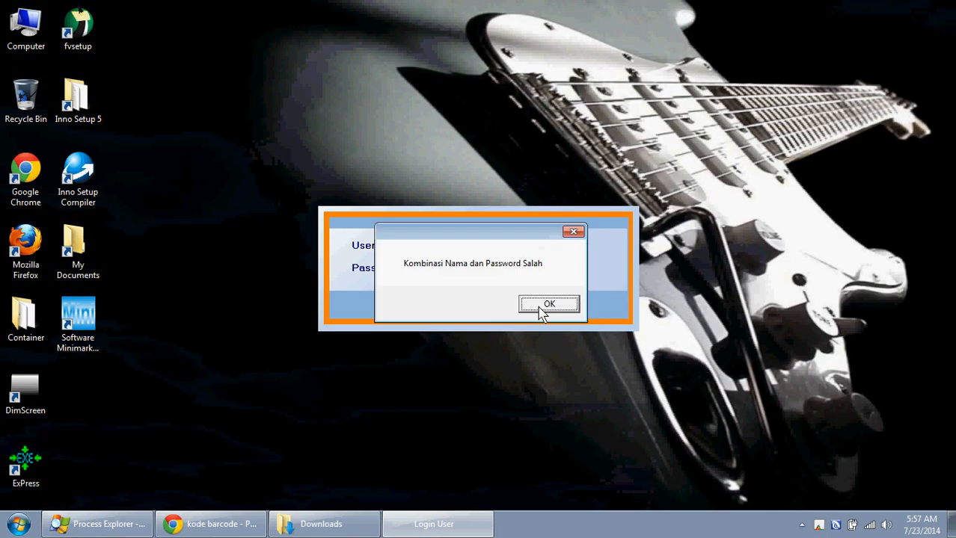
pyautogui.click(544, 307)
# Log in as the newly added operator with an empty password and dismiss the registration dialog
pyautogui.click(541, 244)
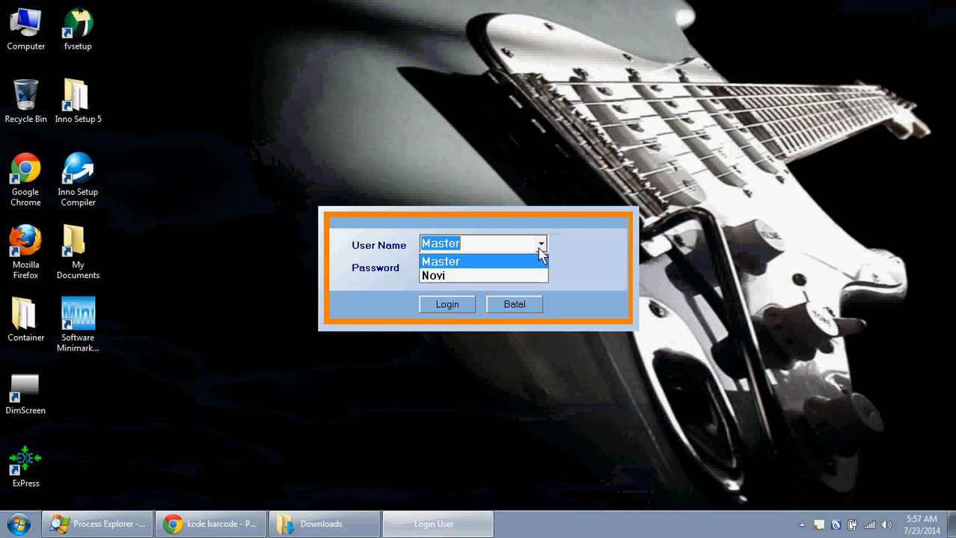
pyautogui.click(533, 276)
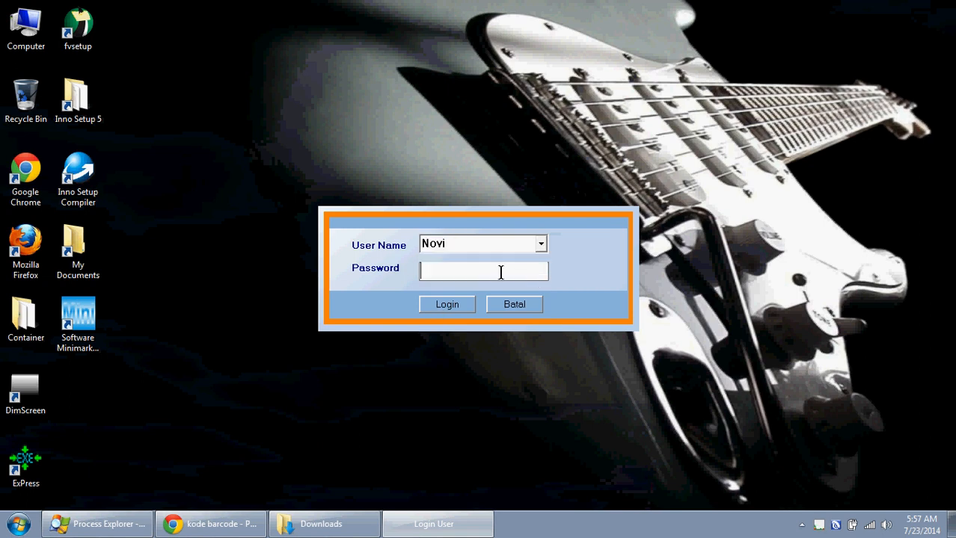
pyautogui.click(450, 310)
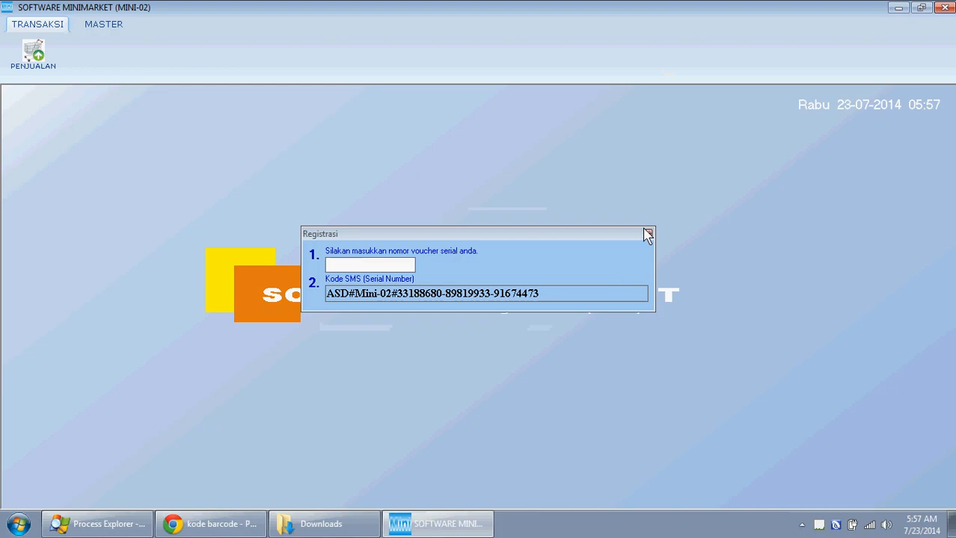
pyautogui.click(648, 234)
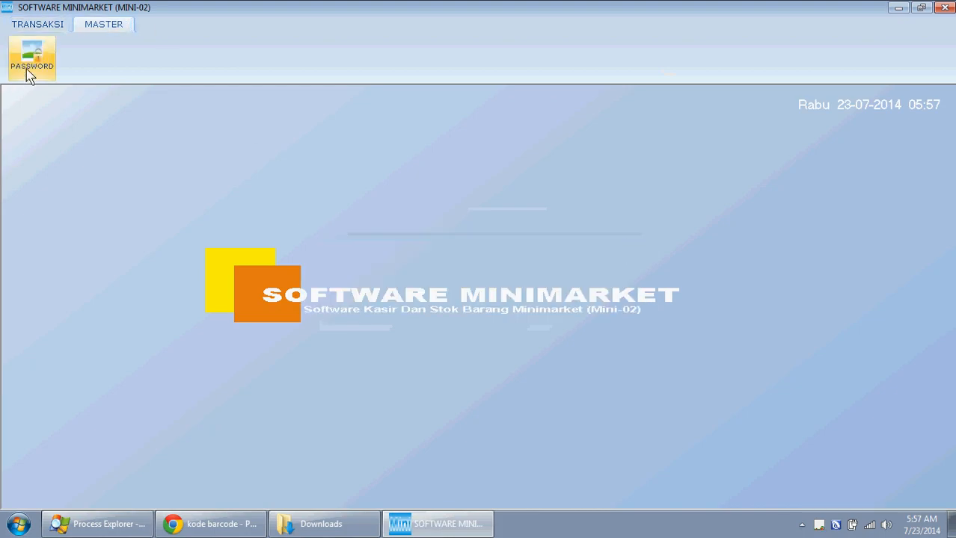
# Check the restricted operator's access by viewing the PASSWORD form and opening and closing the PENJUALAN (KASIR) window
pyautogui.click(43, 48)
pyautogui.click(47, 26)
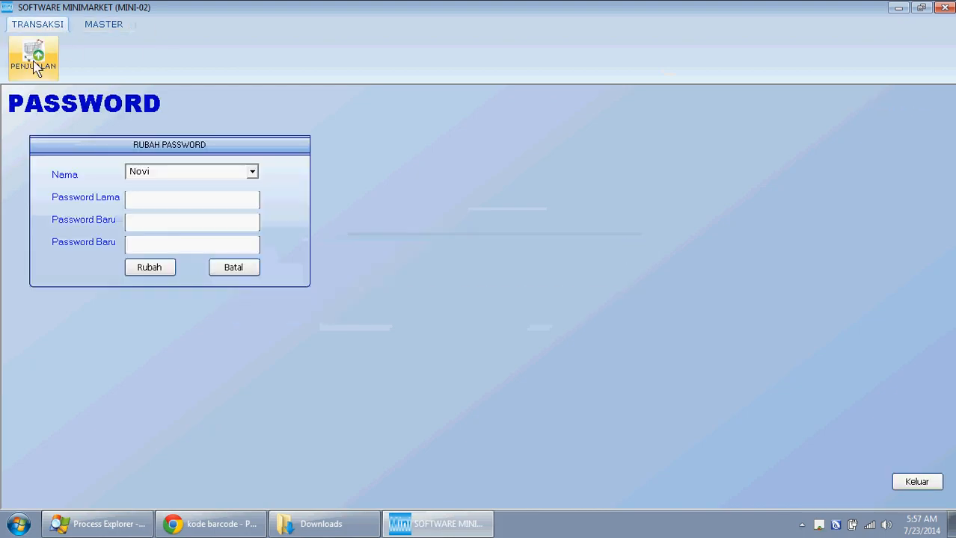
pyautogui.click(33, 56)
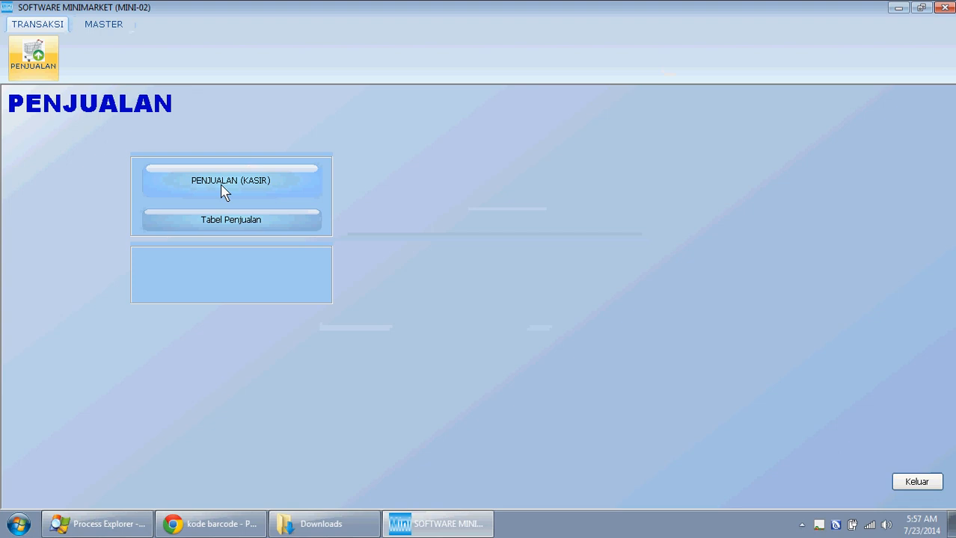
pyautogui.click(222, 190)
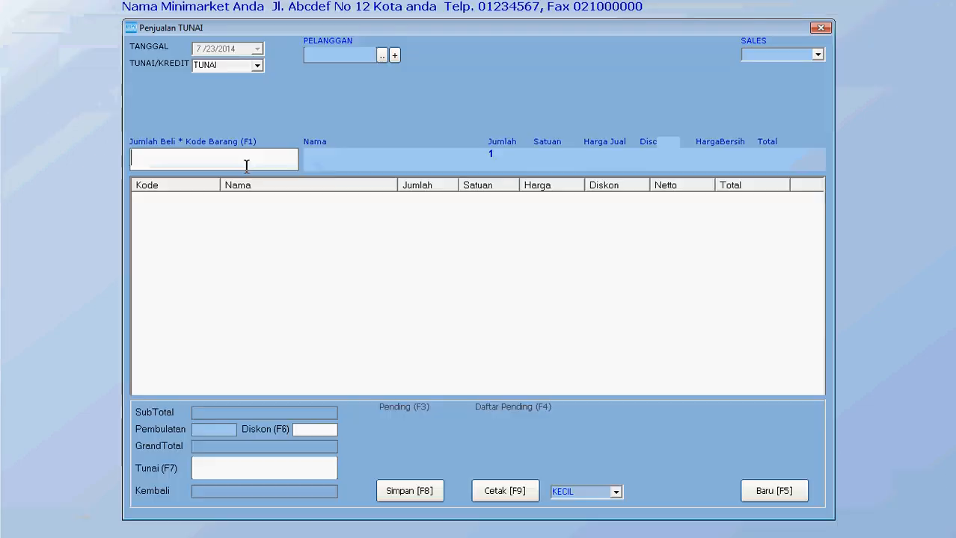
pyautogui.click(820, 27)
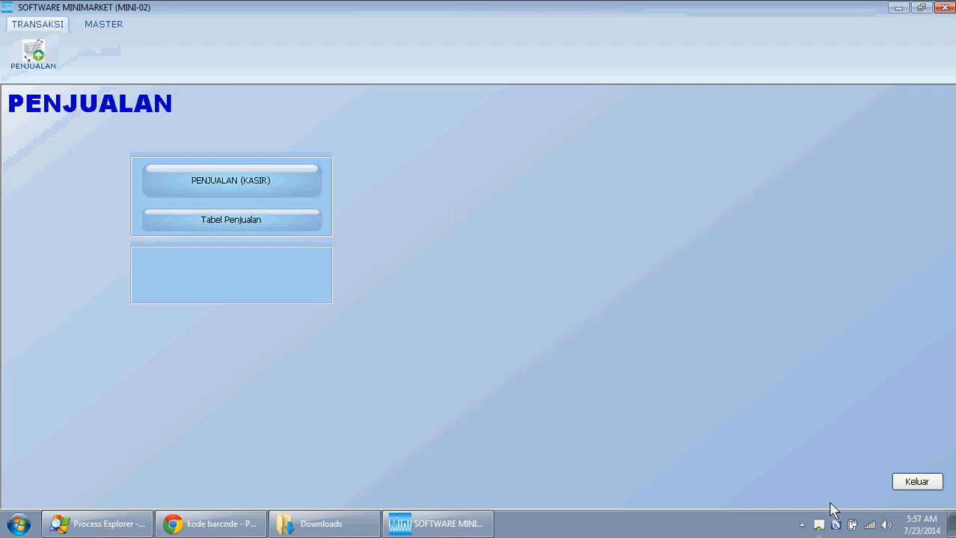
# Leave the PENJUALAN page and check which TRANSAKSI and MASTER functions the restricted operator can access
pyautogui.click(903, 484)
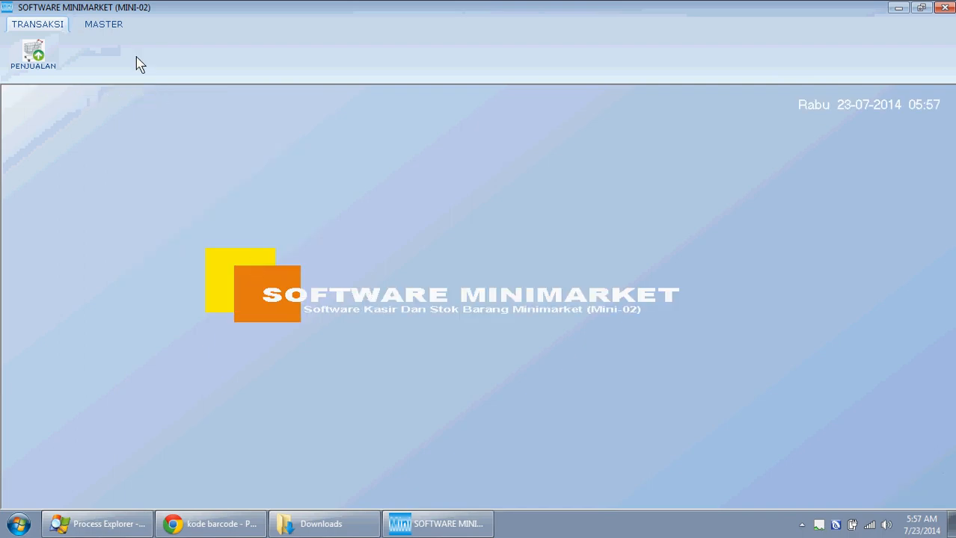
pyautogui.click(112, 25)
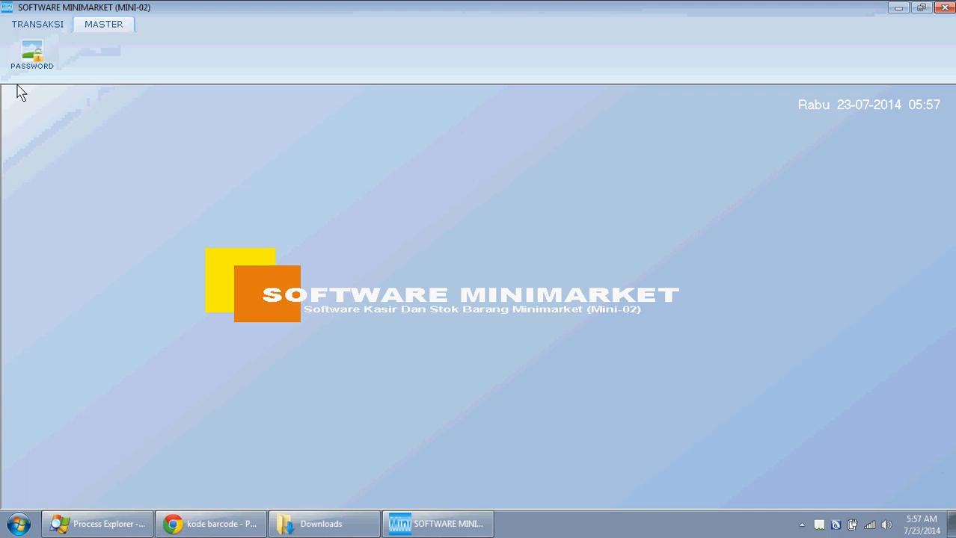
pyautogui.click(45, 24)
pyautogui.click(103, 23)
# Exit Software Minimarket (Mini-02) and relaunch it from its desktop shortcut
pyautogui.click(945, 7)
pyautogui.click(397, 293)
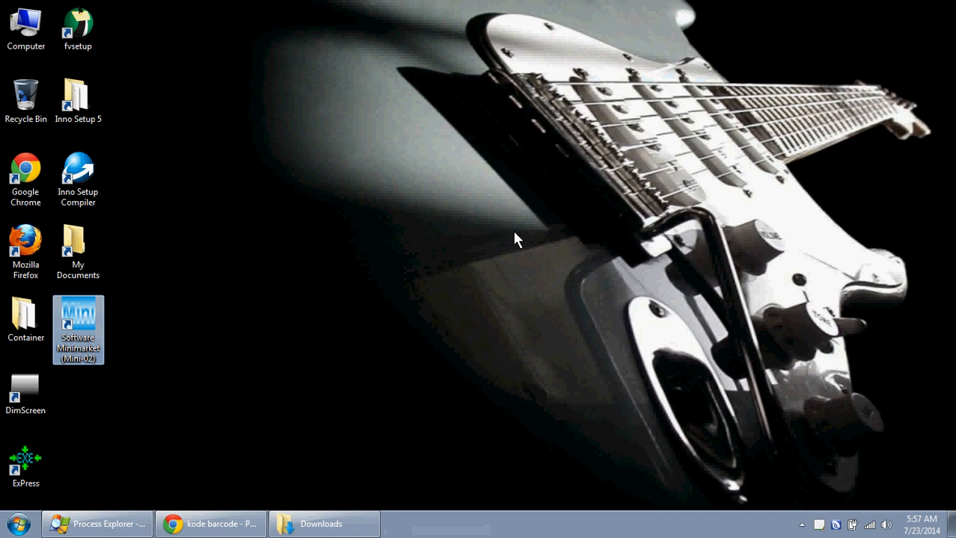
pyautogui.press('Return')
# Log in as Master with the account password and dismiss the registration dialog
pyautogui.click(541, 246)
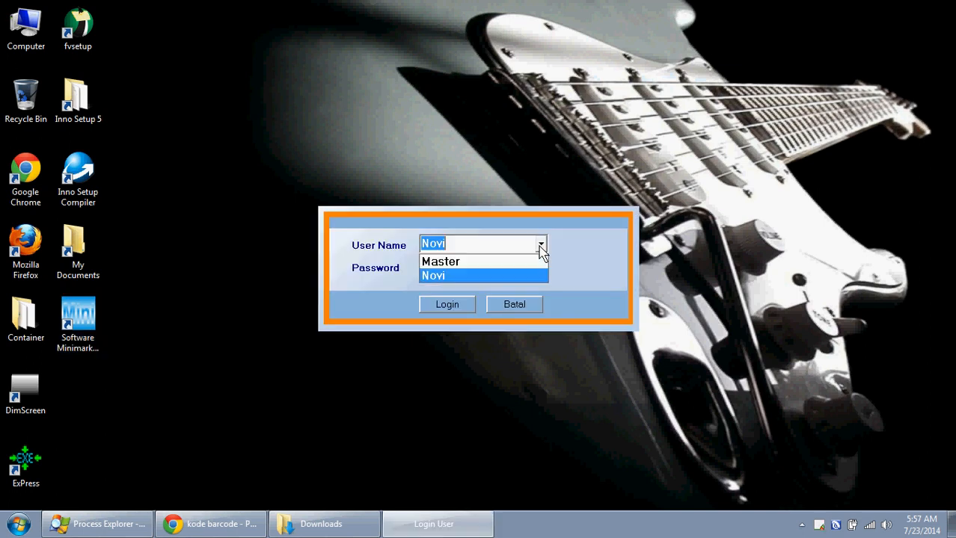
pyautogui.click(531, 261)
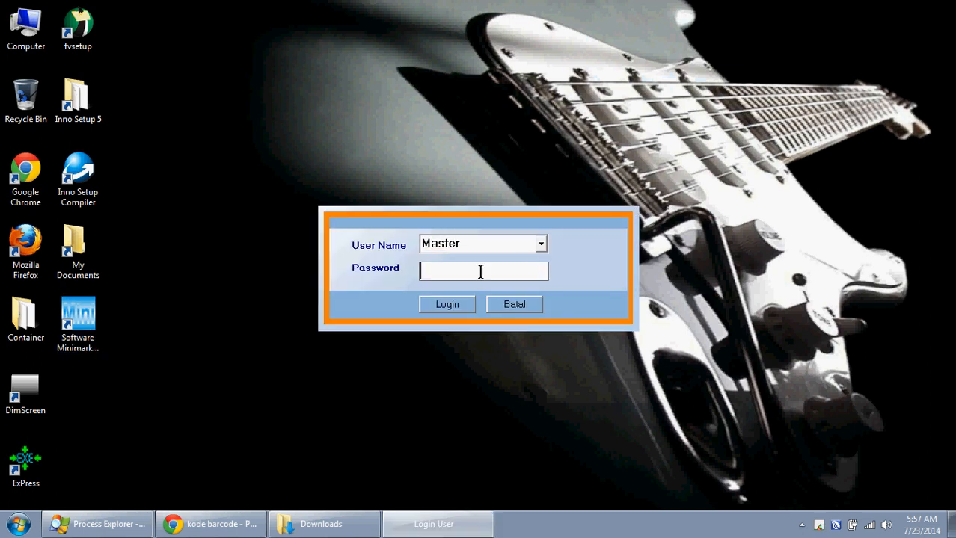
pyautogui.write('*****')
pyautogui.click(453, 309)
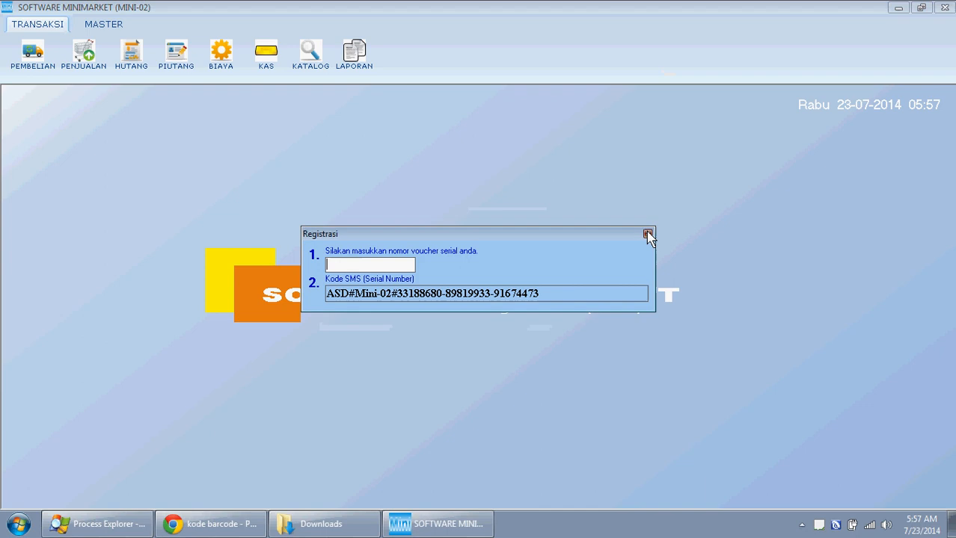
pyautogui.click(648, 234)
# Review the full set of TRANSAKSI and MASTER functions available to the Master account
pyautogui.click(103, 24)
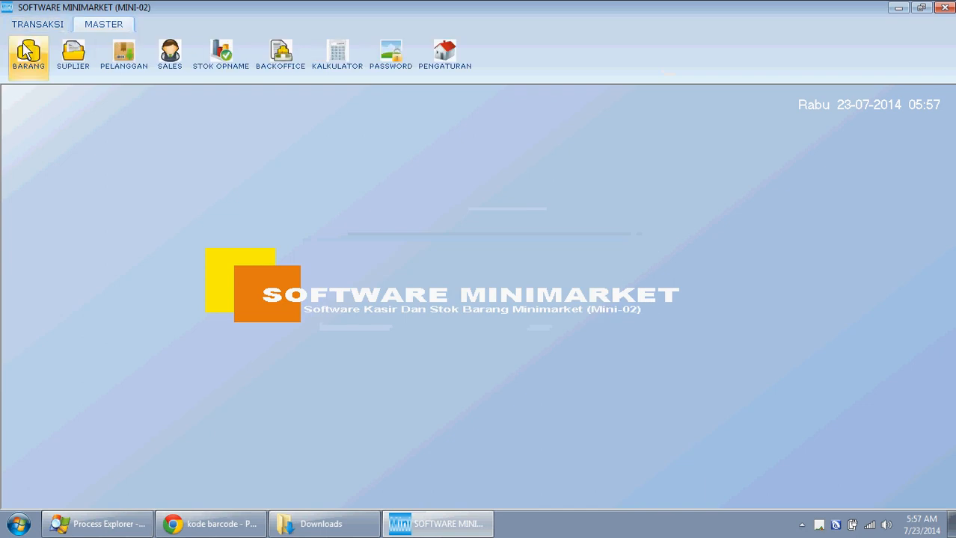
pyautogui.click(37, 24)
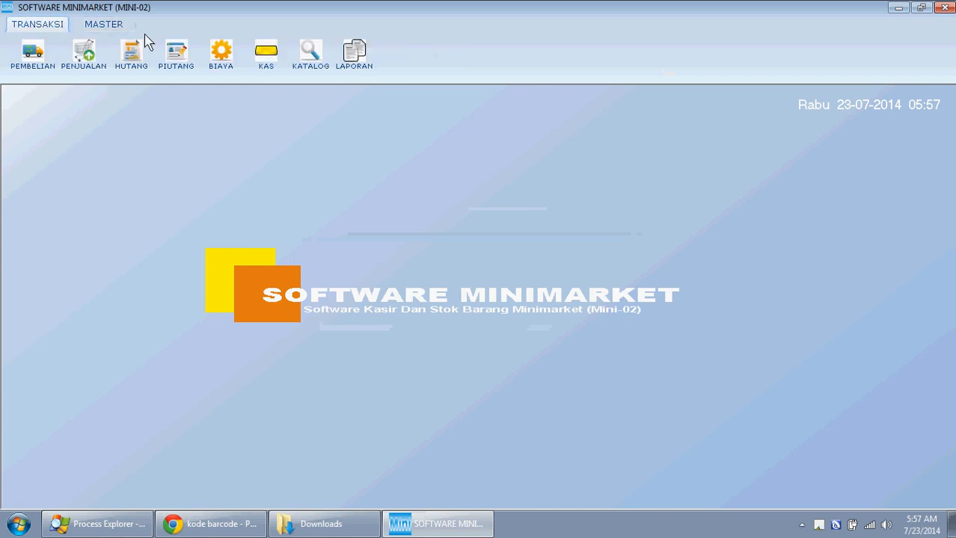
pyautogui.click(113, 26)
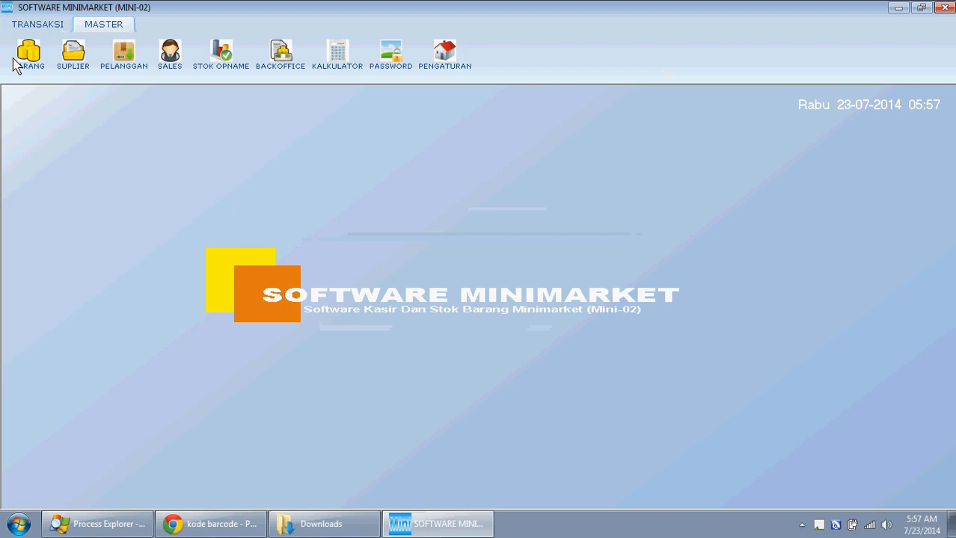
# Open PENGATURAN and replace the receipt footer's first line with "Makasih loh sudah belanja ke toko aqqquhhhhh"
pyautogui.click(428, 67)
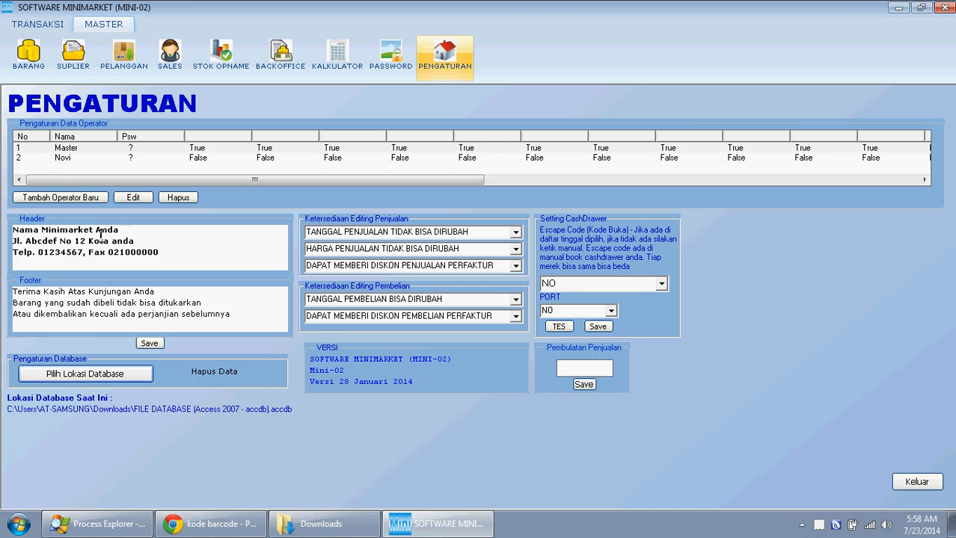
pyautogui.click(85, 231)
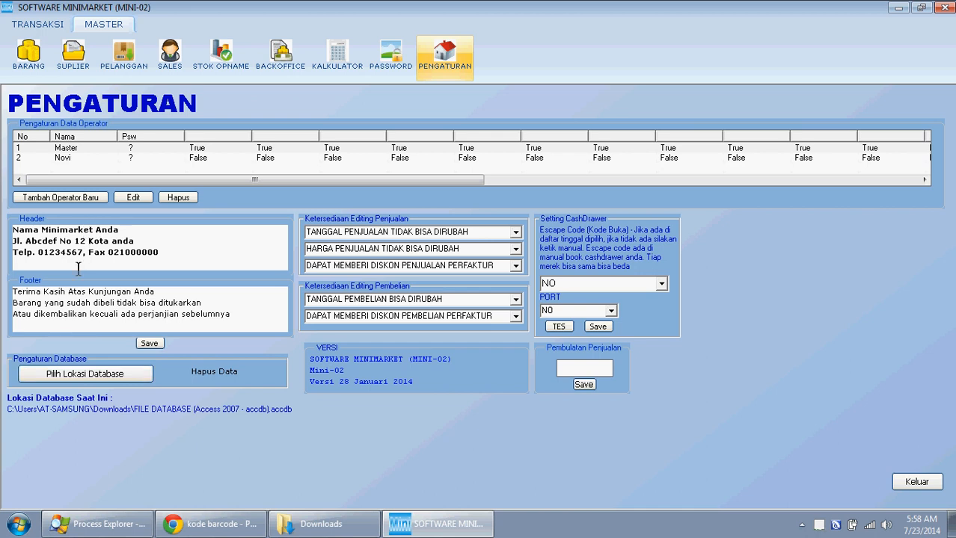
pyautogui.click(94, 261)
pyautogui.click(39, 326)
pyautogui.moveTo(192, 292); pyautogui.dragTo(7, 285)
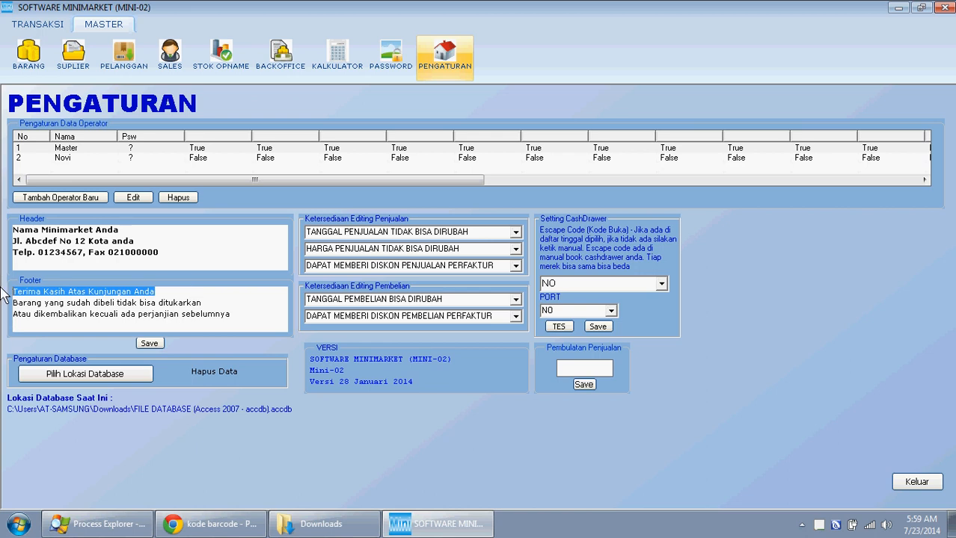
pyautogui.write('M')
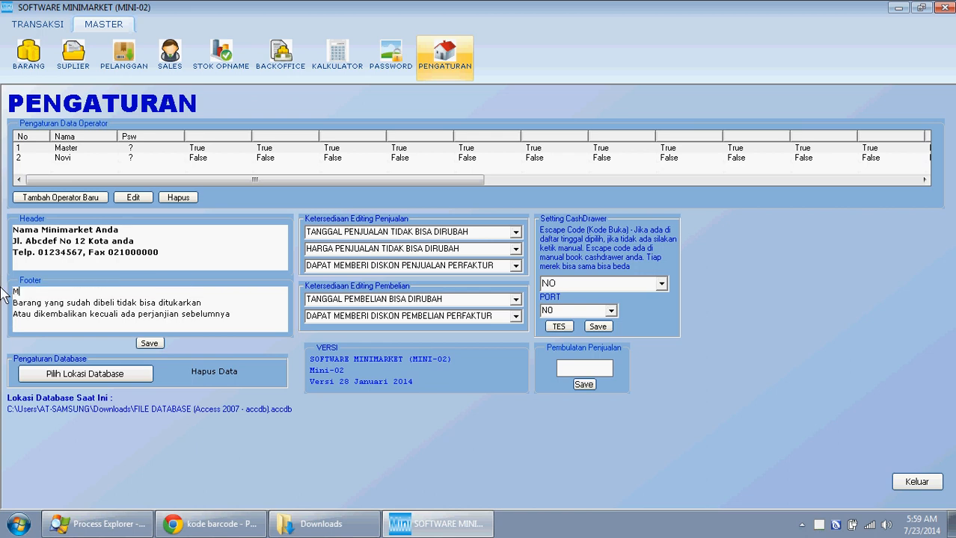
pyautogui.write('akasih loh sudah belanja ke toko akk')
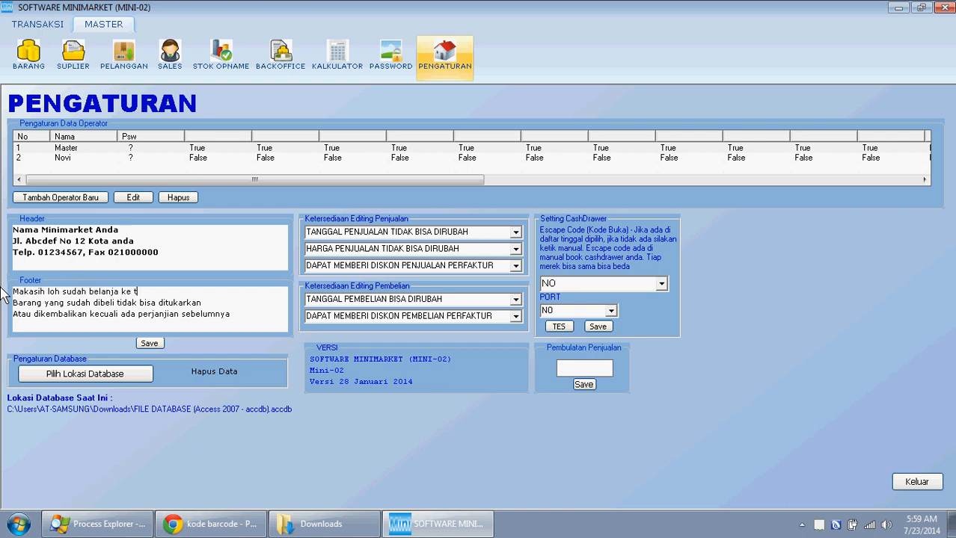
pyautogui.press('BackSpace')
pyautogui.press('BackSpace')
pyautogui.write('qqquhhhhh')
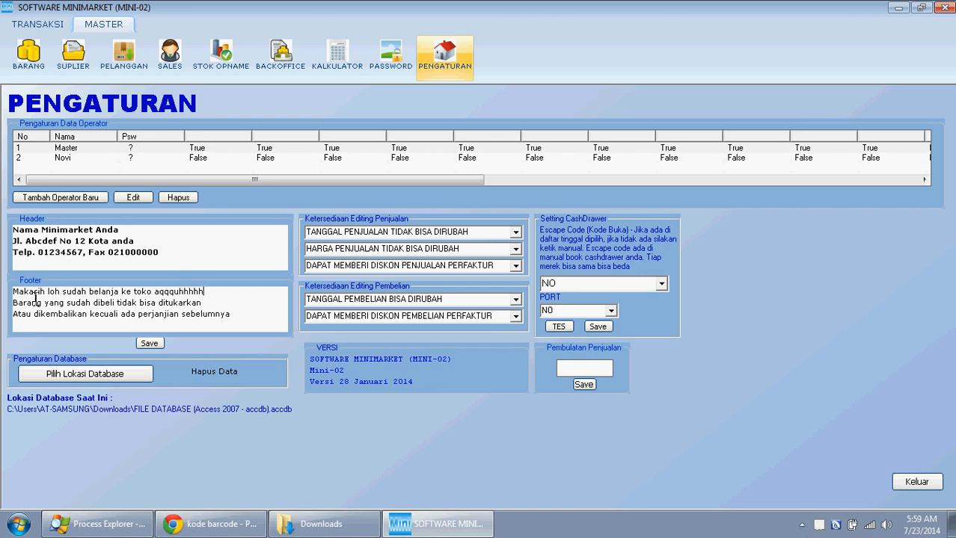
# Replace the footer's second line with "Thank ea....", delete its third line, and save the receipt text
pyautogui.moveTo(237, 306); pyautogui.dragTo(4, 311)
pyautogui.write('Th')
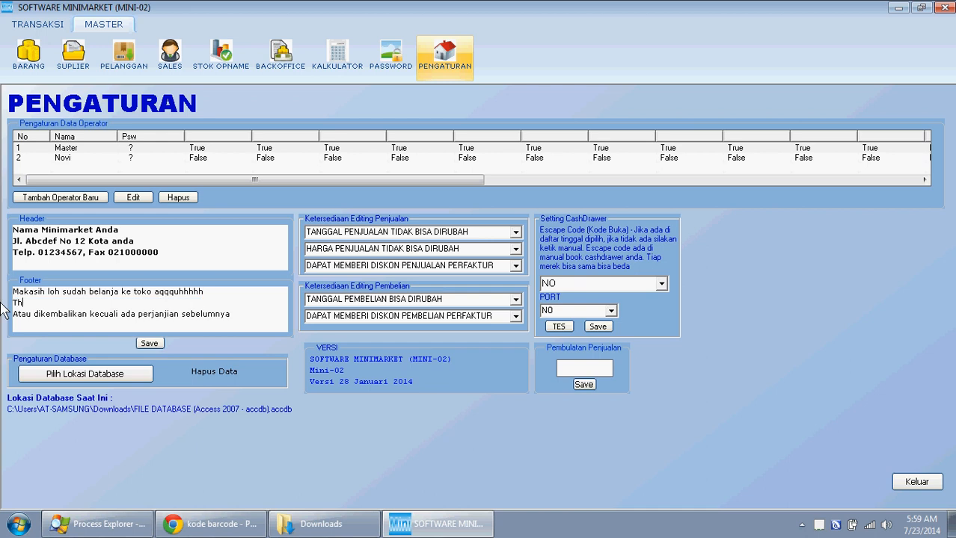
pyautogui.write('ank ea....')
pyautogui.moveTo(243, 312); pyautogui.dragTo(12, 316)
pyautogui.press('BackSpace')
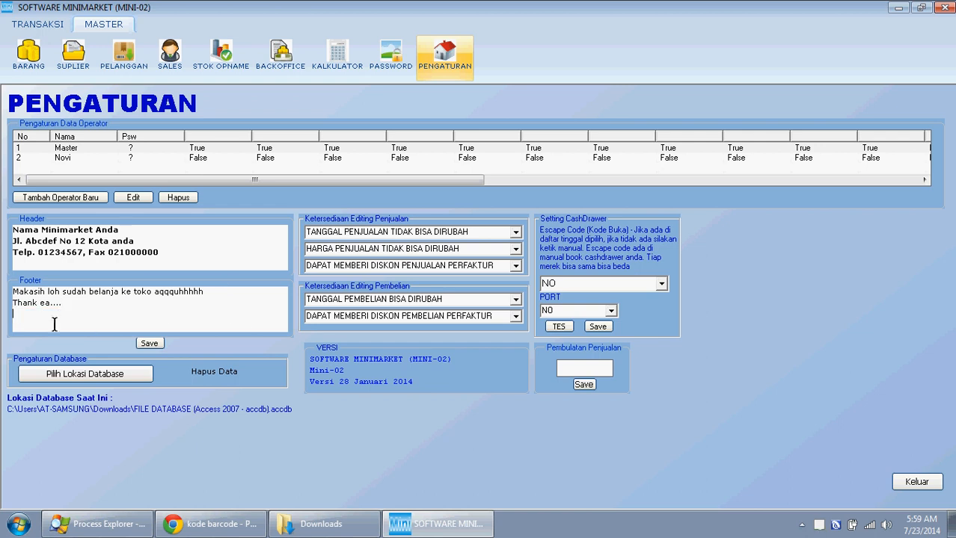
pyautogui.click(148, 343)
pyautogui.click(604, 308)
# Set the receipt header's shop name to "Toko Mentari Matahari Bulan Bintang" with a new street address, and save it
pyautogui.moveTo(154, 231); pyautogui.dragTo(3, 238)
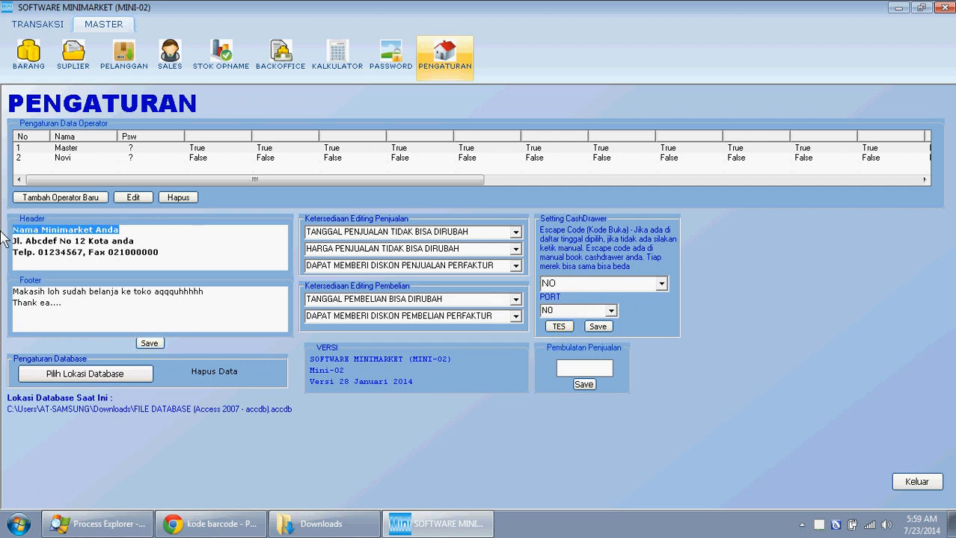
pyautogui.write('T')
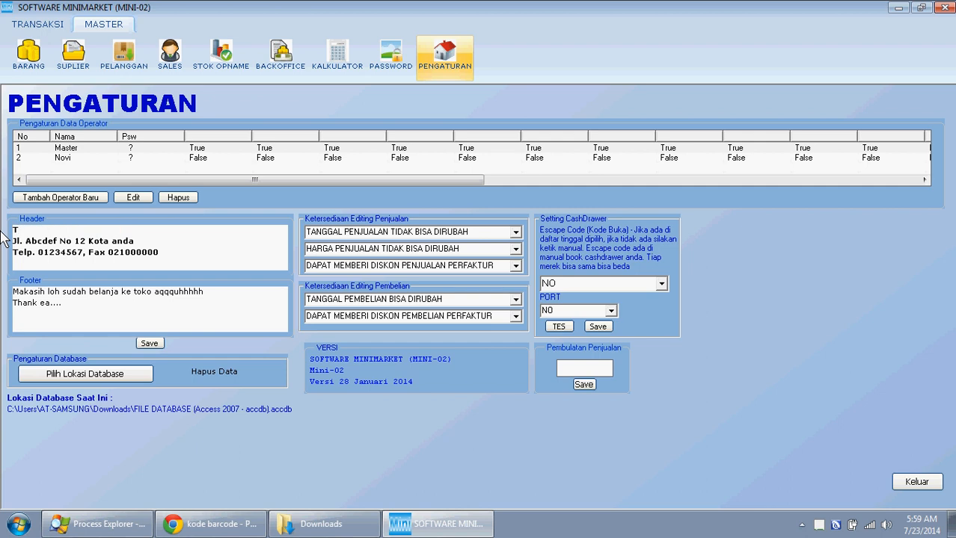
pyautogui.write('oko Mentari Matahari Bula')
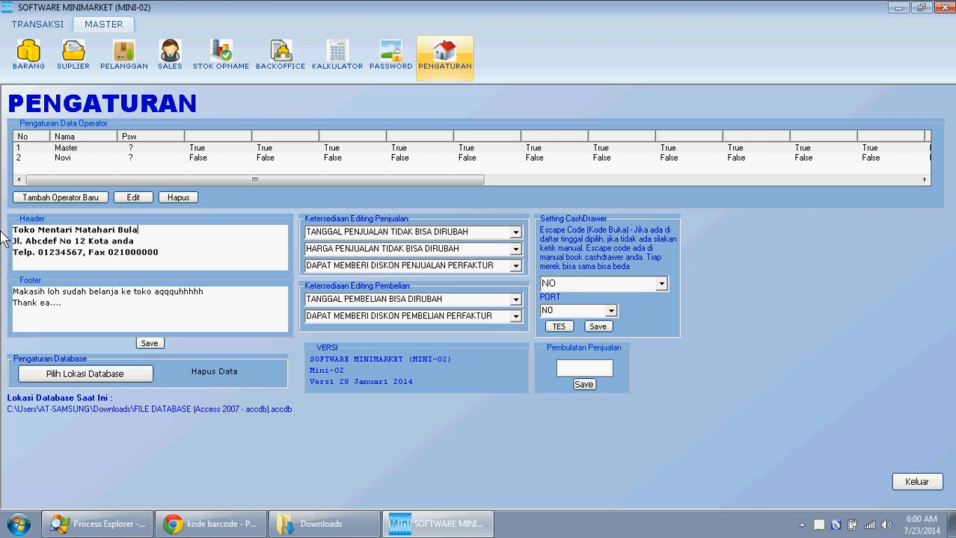
pyautogui.write('n Bintang')
pyautogui.moveTo(27, 240); pyautogui.dragTo(149, 241)
pyautogui.write('B')
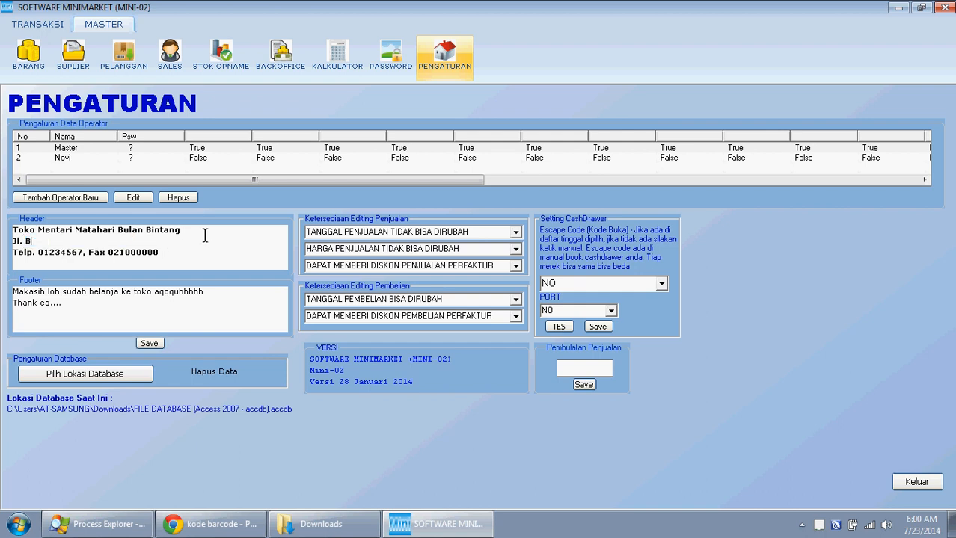
pyautogui.write('ecek Gang Selangkangan Raya')
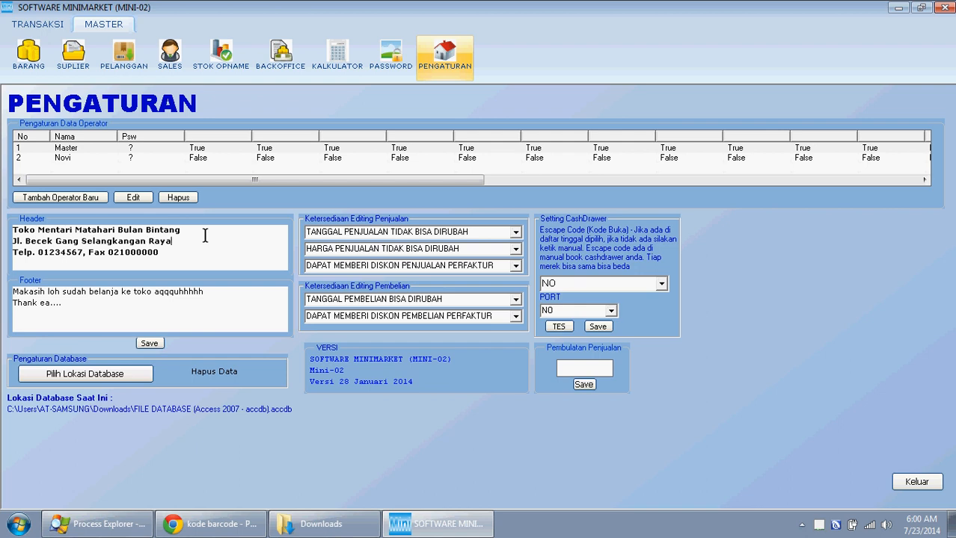
pyautogui.click(149, 343)
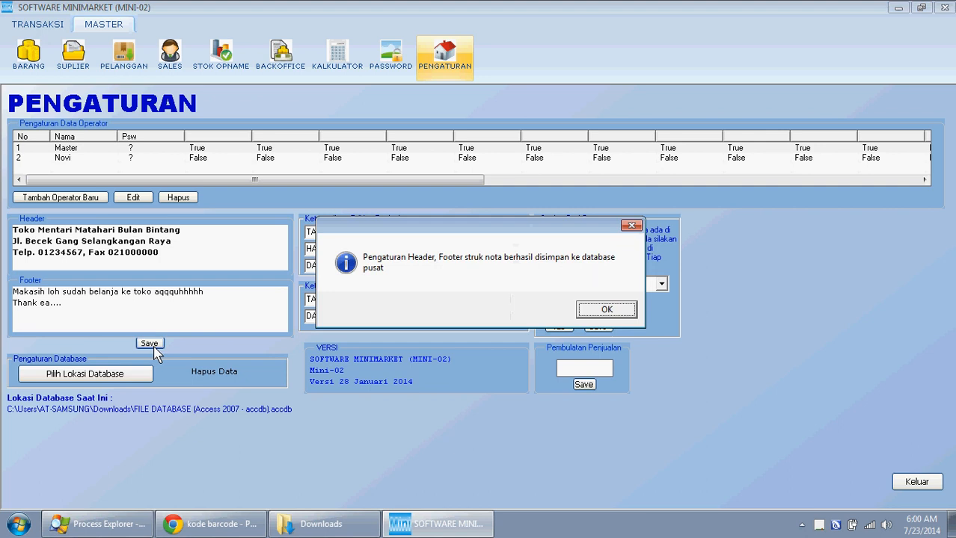
pyautogui.click(632, 314)
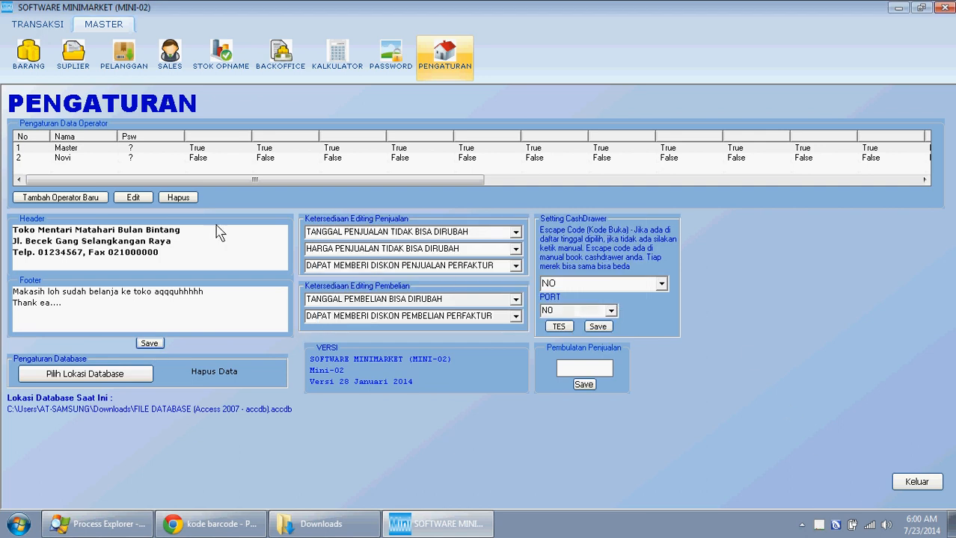
# Leave PENGATURAN and check the shop header in the KATALOG HARGA window, closing it again
pyautogui.click(917, 482)
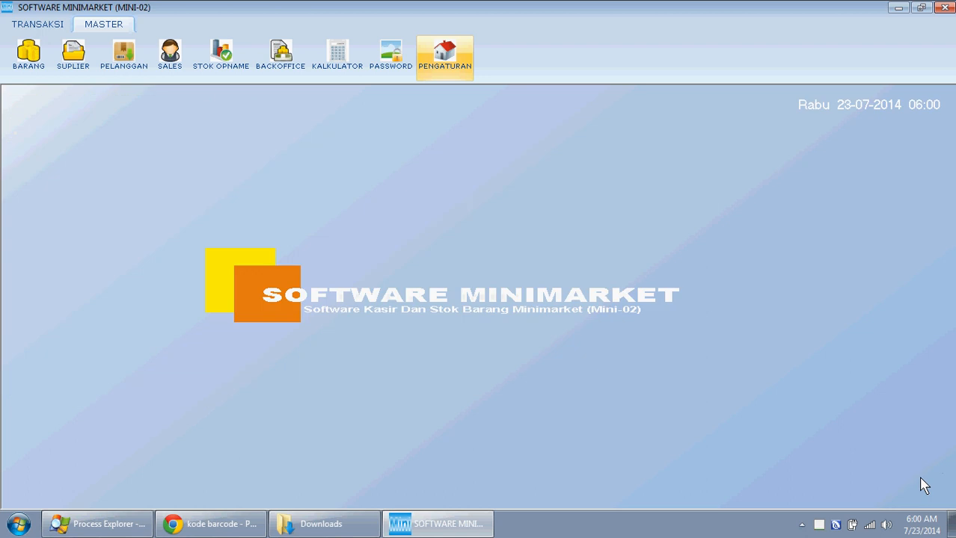
pyautogui.click(39, 27)
pyautogui.click(314, 55)
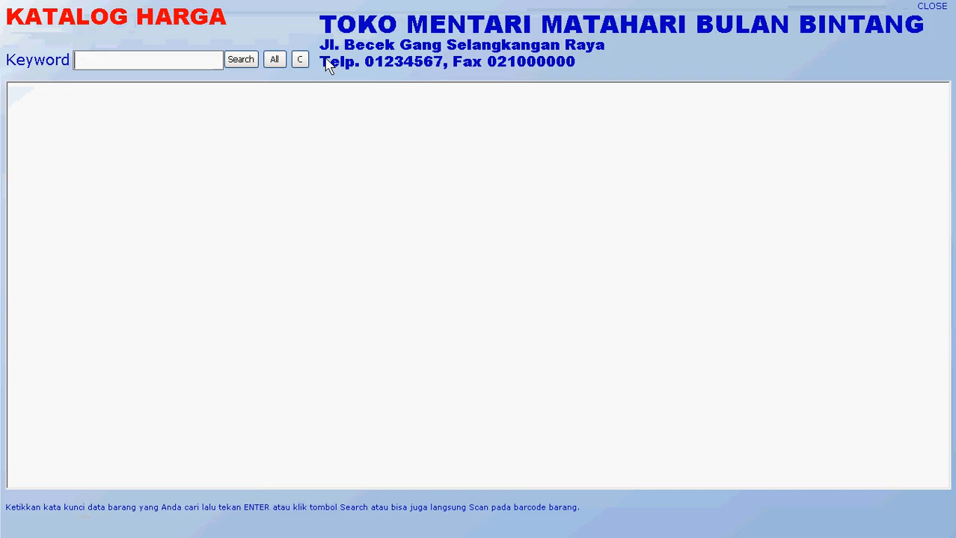
pyautogui.click(944, 8)
# View the Pembulatan Penjualan setting in PENGATURAN and inspect the matching Pembulatan field in the PENJUALAN (KASIR) window
pyautogui.click(103, 24)
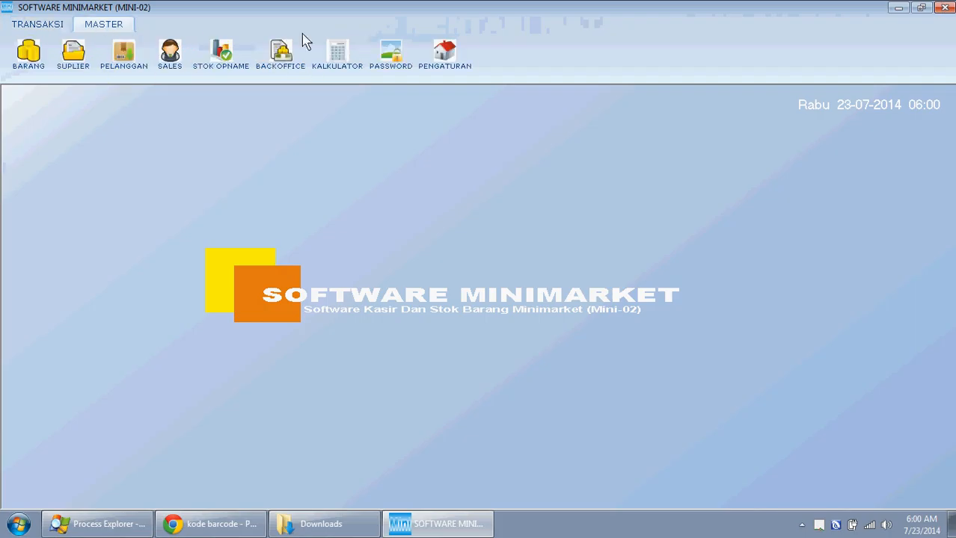
pyautogui.click(445, 55)
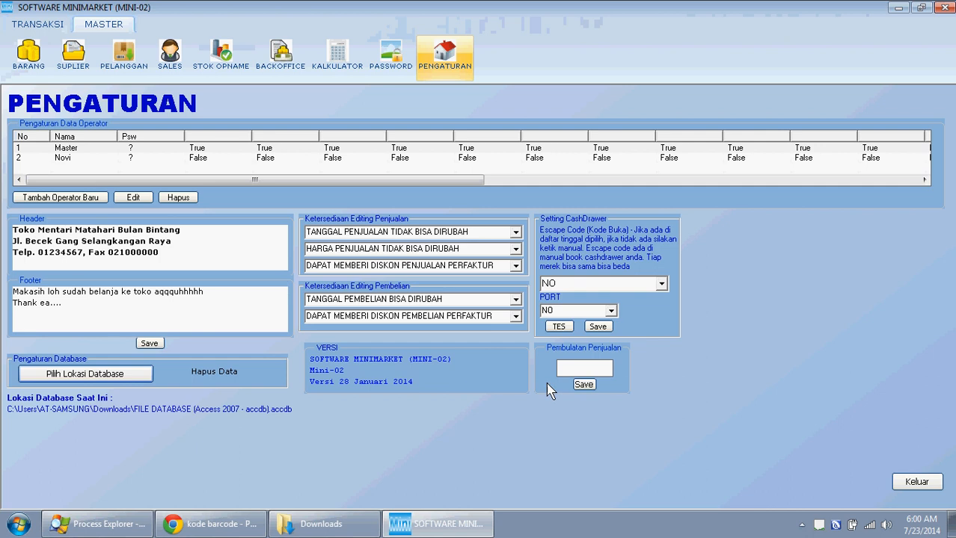
pyautogui.click(37, 24)
pyautogui.click(86, 54)
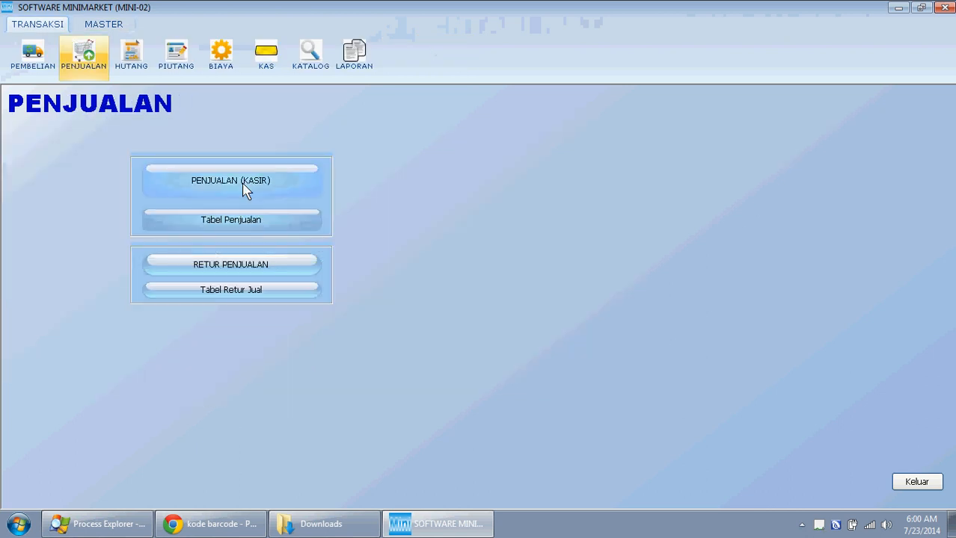
pyautogui.click(246, 190)
pyautogui.click(210, 429)
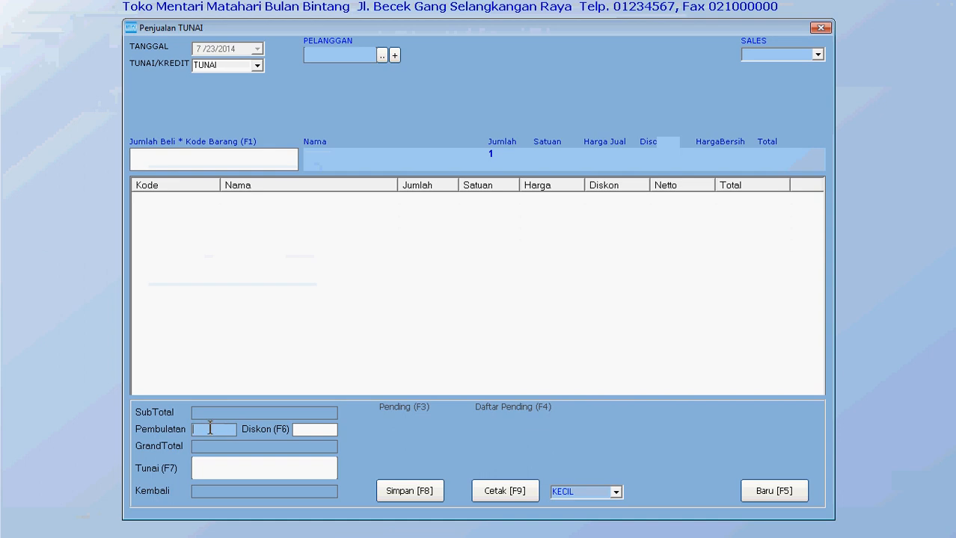
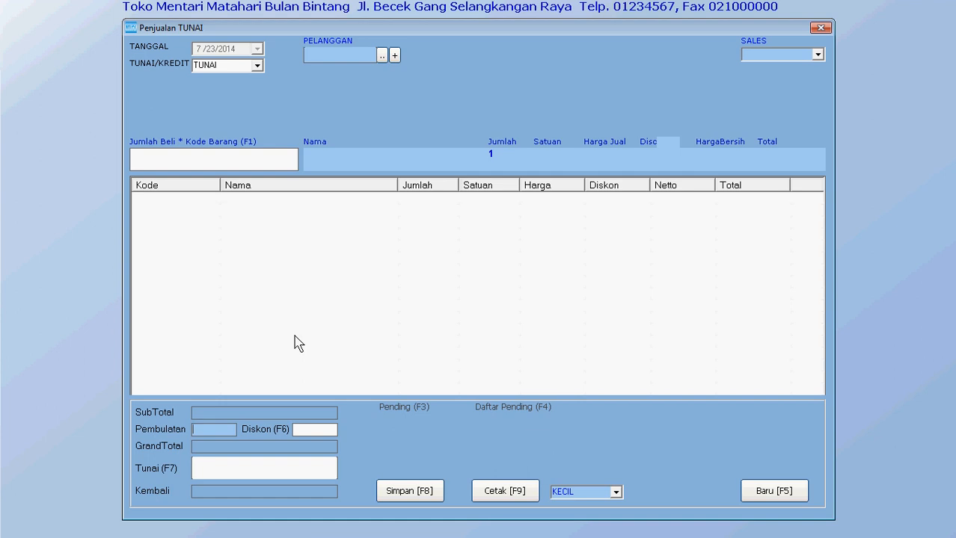
pyautogui.click(820, 28)
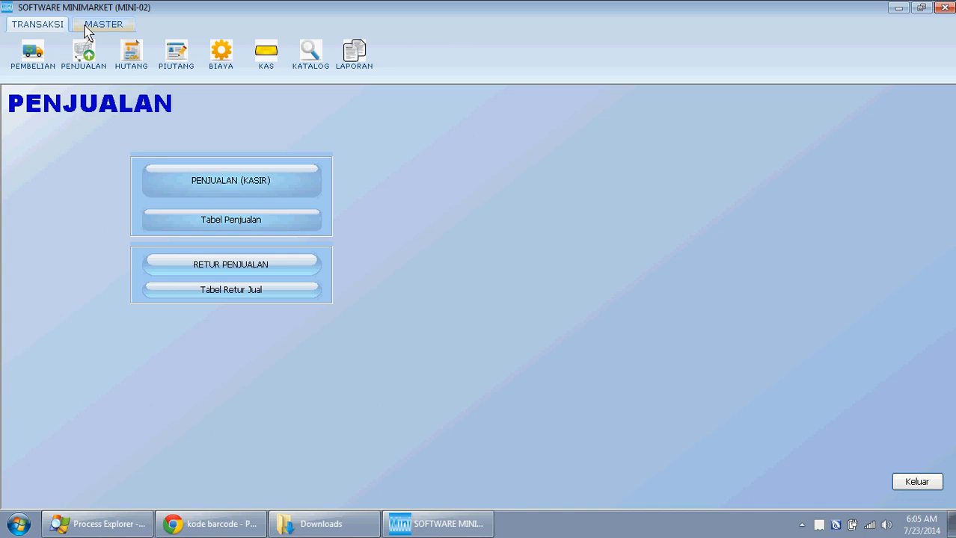
# Set the sales rounding value (Pembulatan Penjualan) in PENGATURAN to 500 and save it
pyautogui.click(89, 29)
pyautogui.click(457, 64)
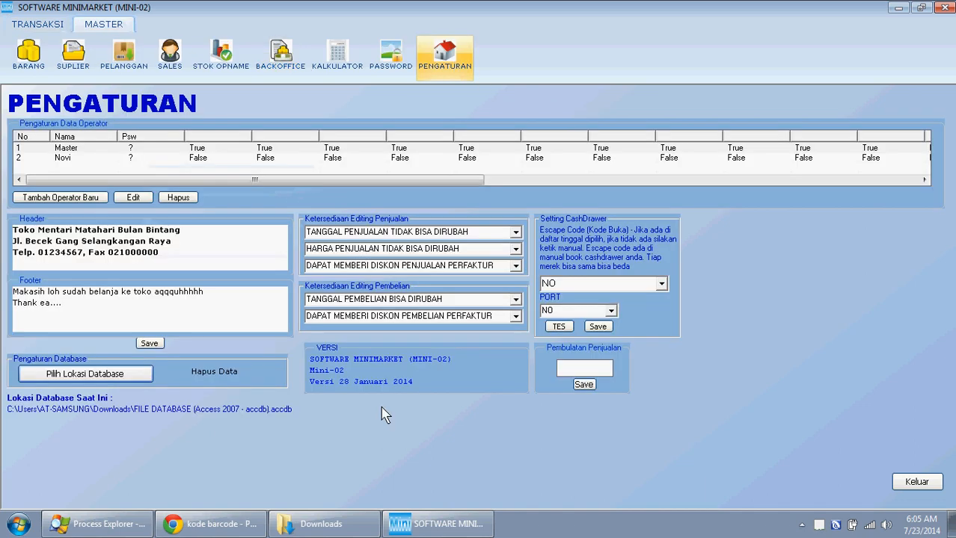
pyautogui.click(604, 368)
pyautogui.write('100')
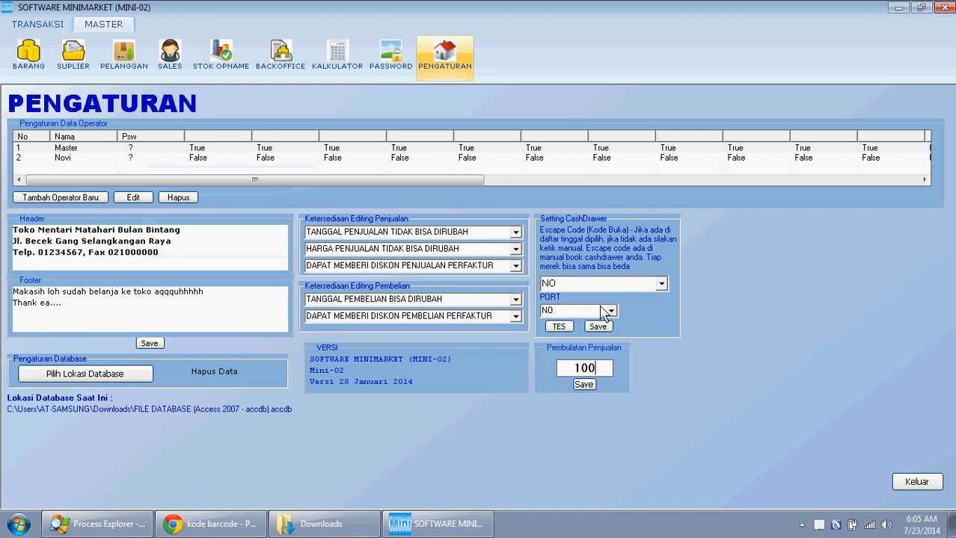
pyautogui.doubleClick(602, 370)
pyautogui.write('500')
pyautogui.click(584, 384)
pyautogui.click(600, 309)
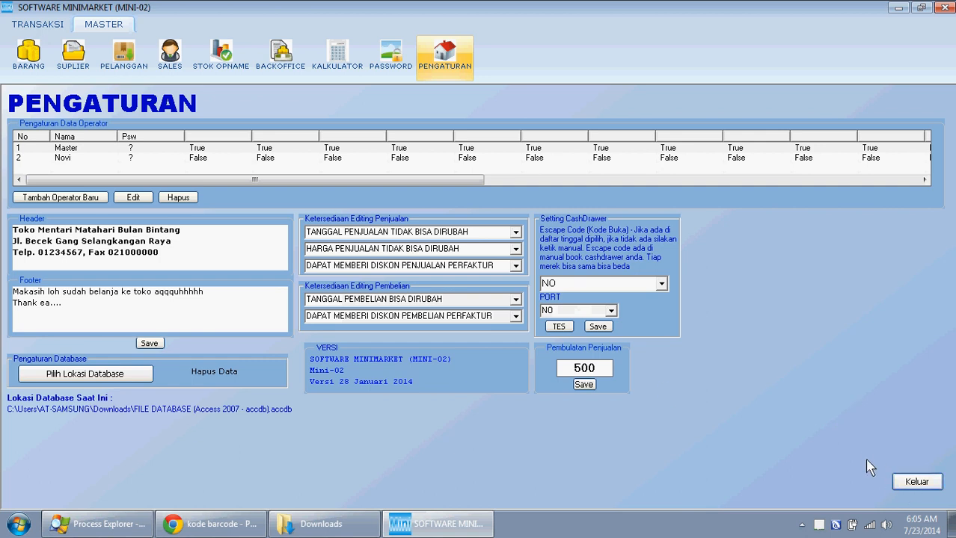
# Leave PENGATURAN, reopen it to review the saved Pembulatan Penjualan value, and close it again
pyautogui.click(919, 482)
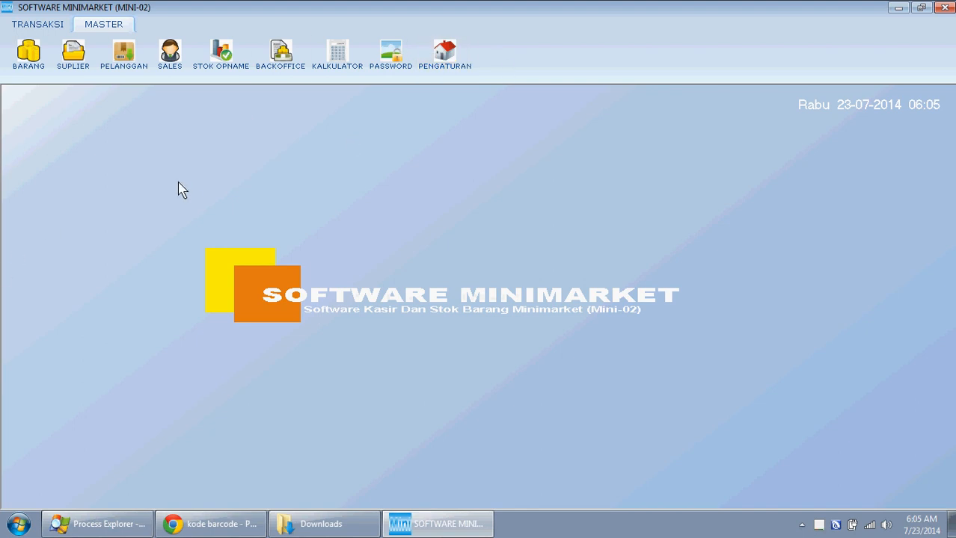
pyautogui.click(48, 25)
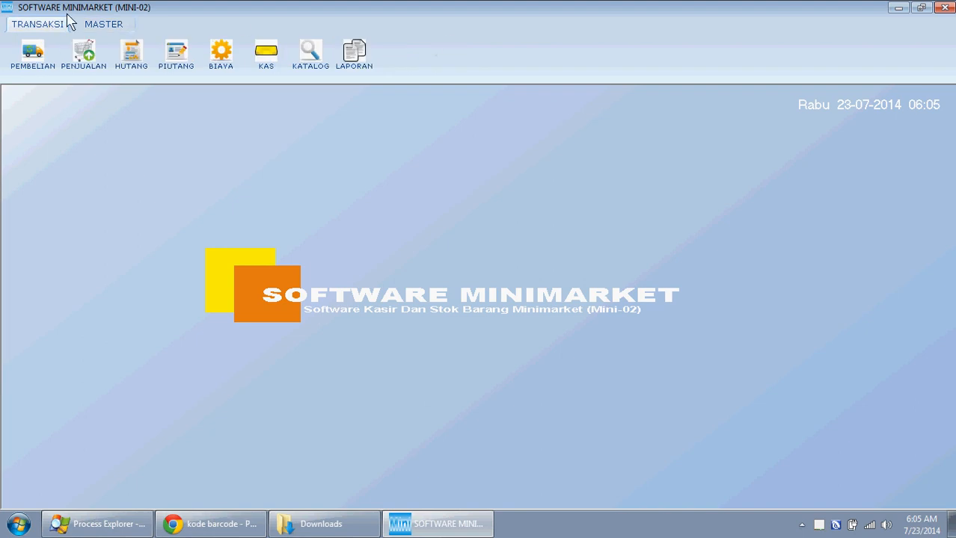
pyautogui.click(99, 24)
pyautogui.click(442, 65)
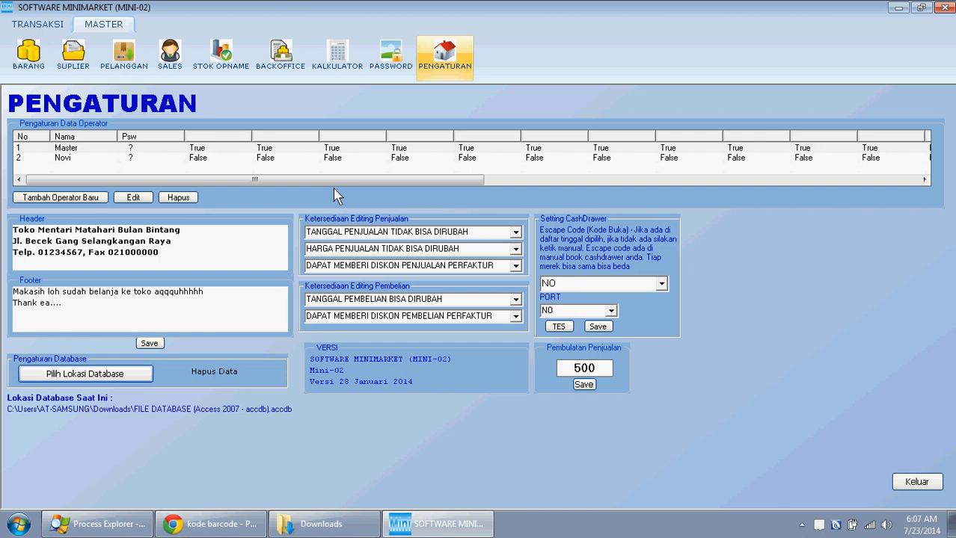
pyautogui.click(590, 365)
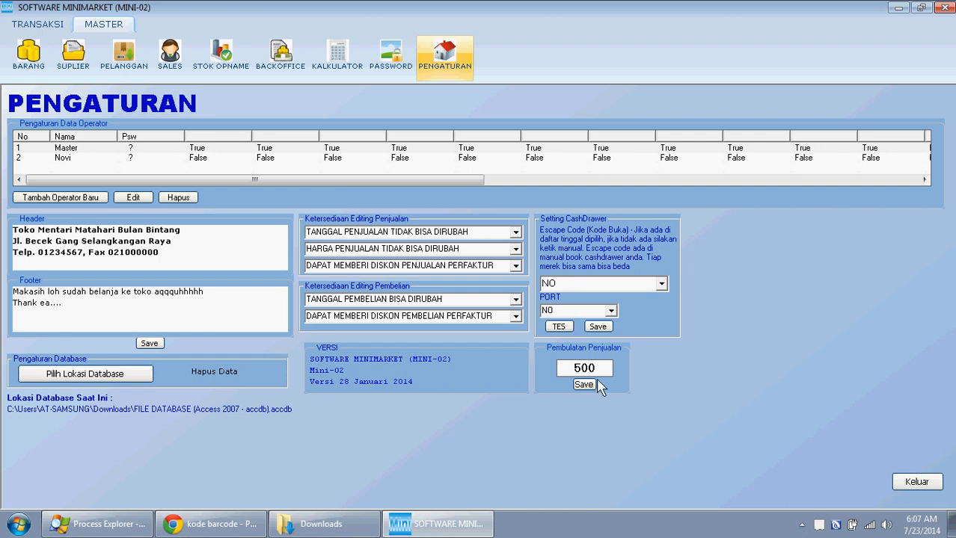
pyautogui.doubleClick(606, 369)
pyautogui.click(917, 482)
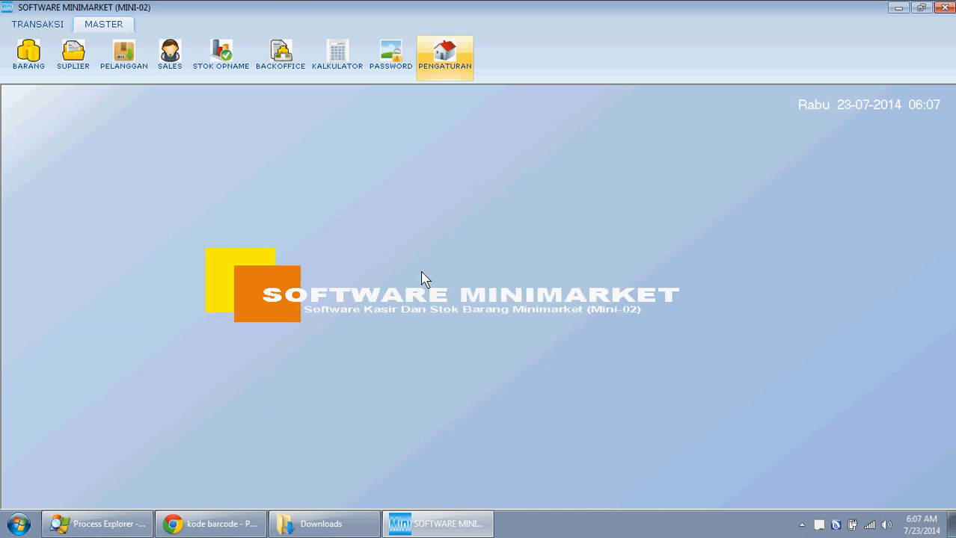
# Open the PENJUALAN (KASIR) window, check its Pembulatan field, and close both the cashier window and the PENJUALAN page
pyautogui.click(30, 28)
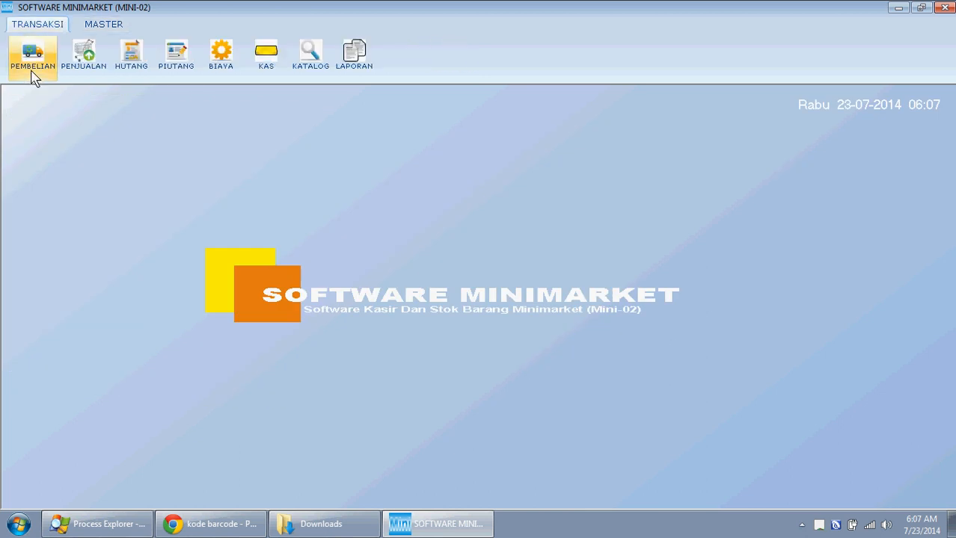
pyautogui.click(91, 28)
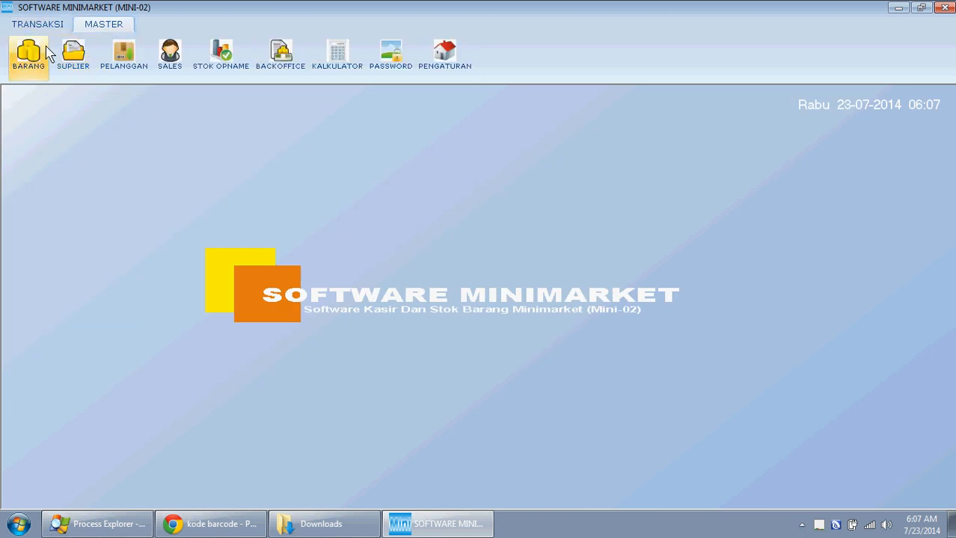
pyautogui.click(74, 76)
pyautogui.click(36, 24)
pyautogui.click(83, 54)
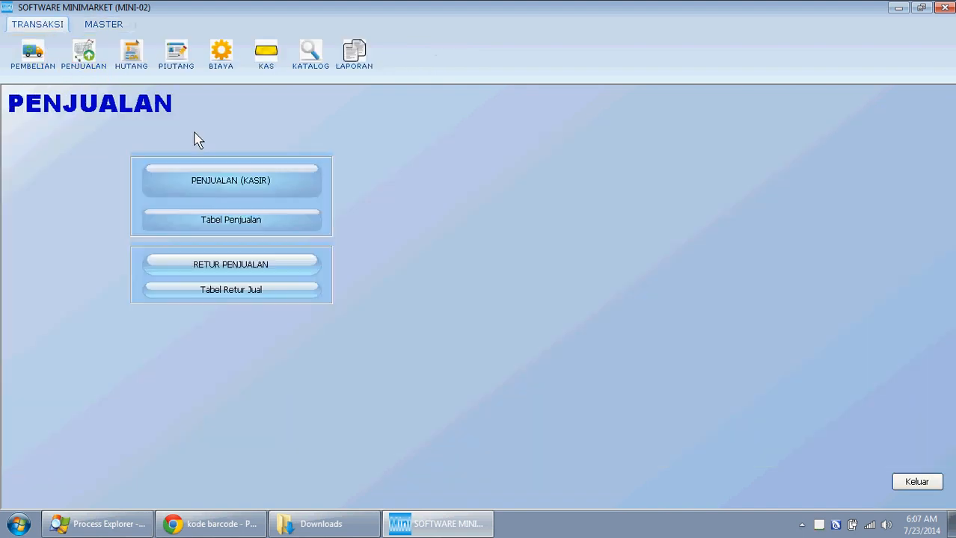
pyautogui.click(273, 189)
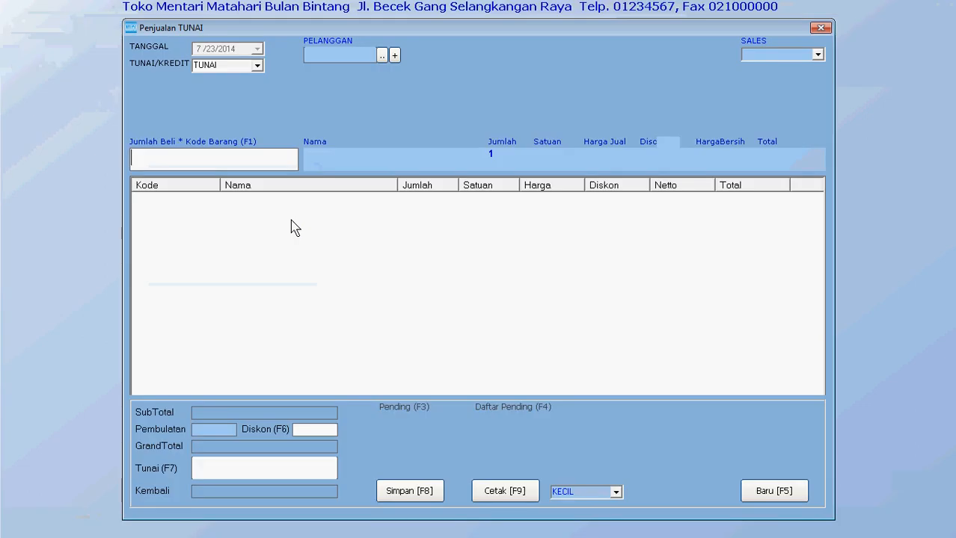
pyautogui.click(209, 428)
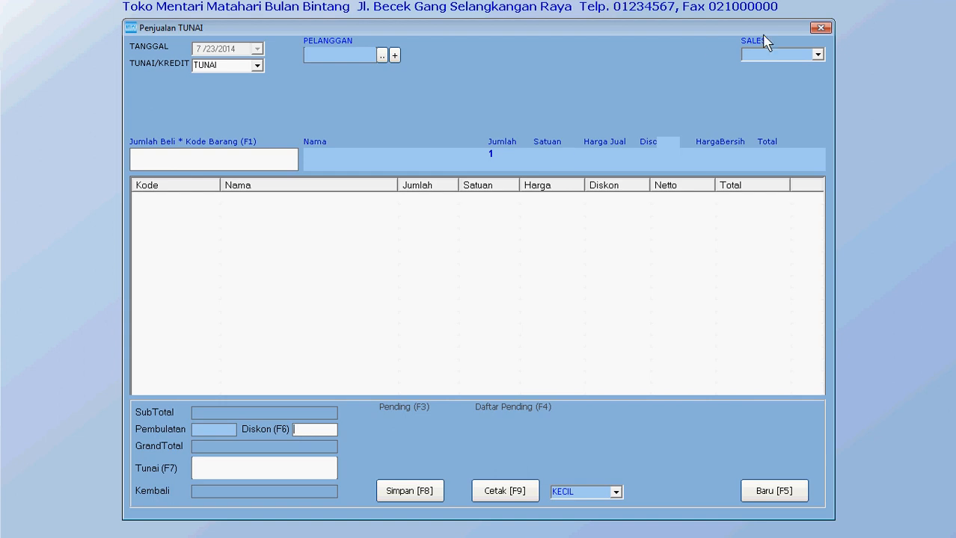
pyautogui.click(821, 28)
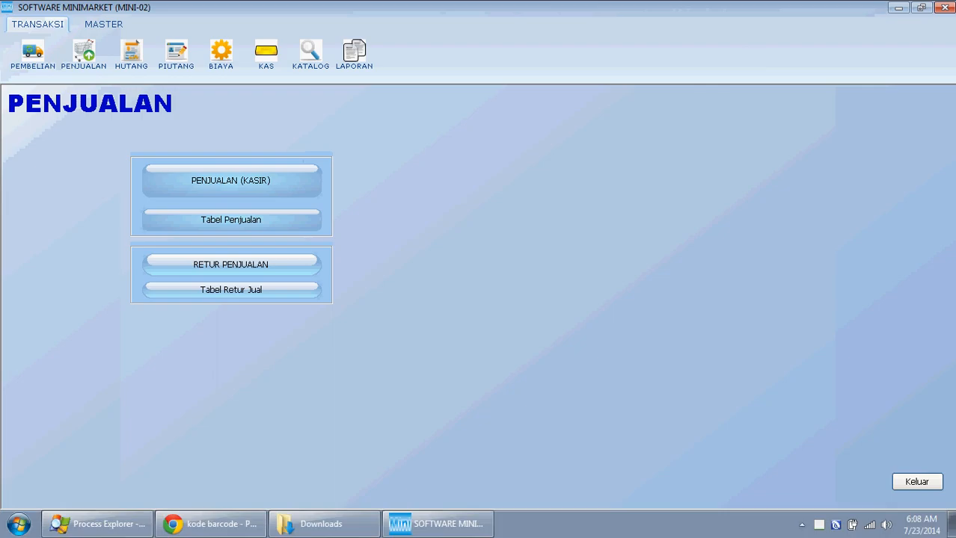
pyautogui.click(920, 484)
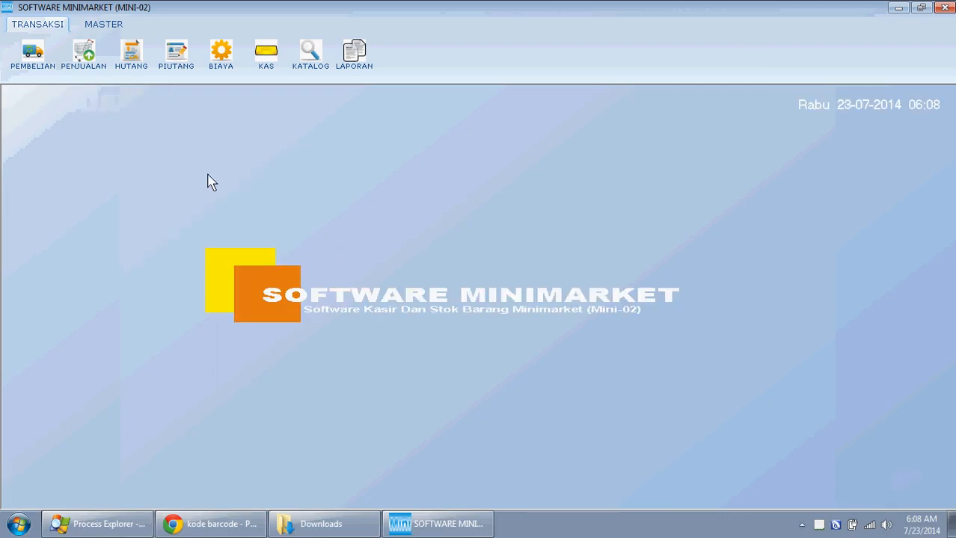
# View the STOK OPNAME / KOREKSI STOK list and the PENGATURAN page, closing each one
pyautogui.click(96, 28)
pyautogui.click(215, 67)
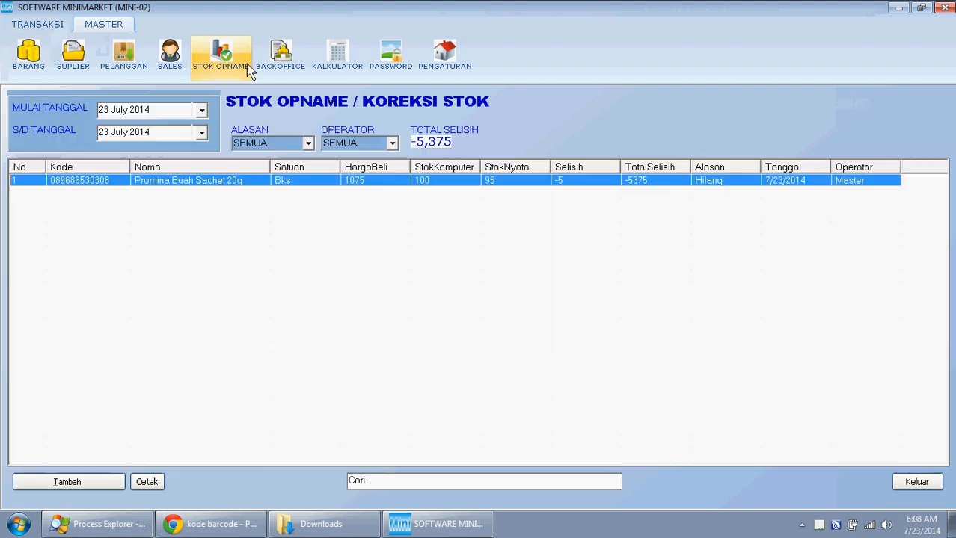
pyautogui.click(906, 481)
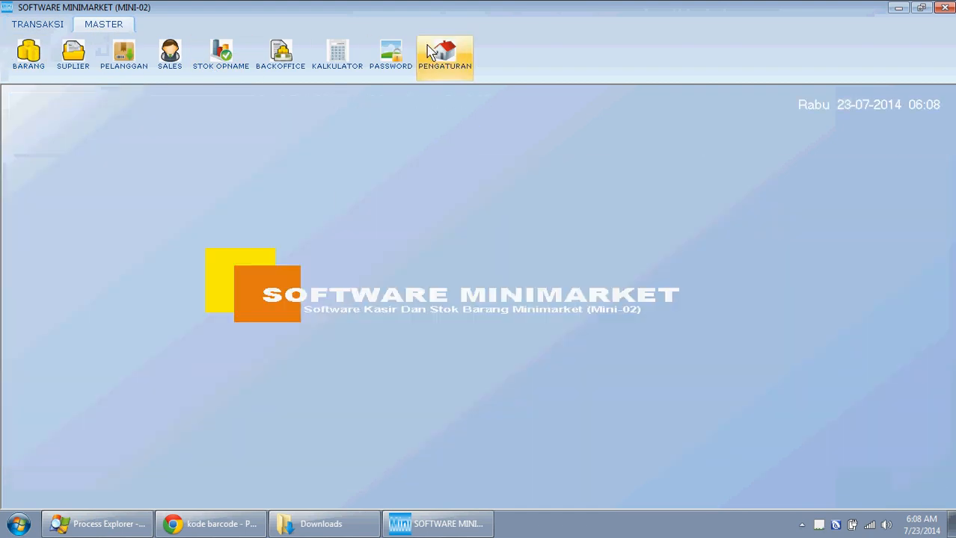
pyautogui.click(34, 24)
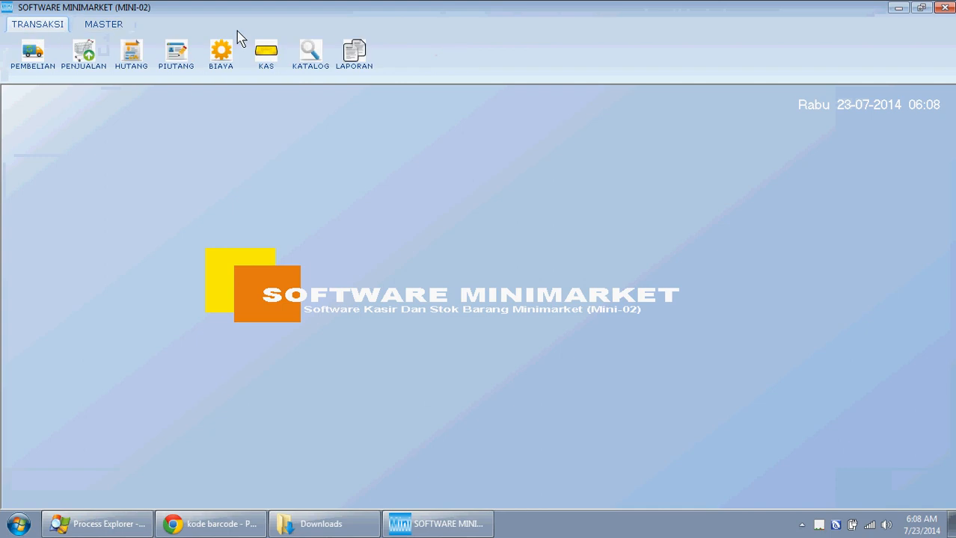
pyautogui.click(128, 25)
pyautogui.click(430, 63)
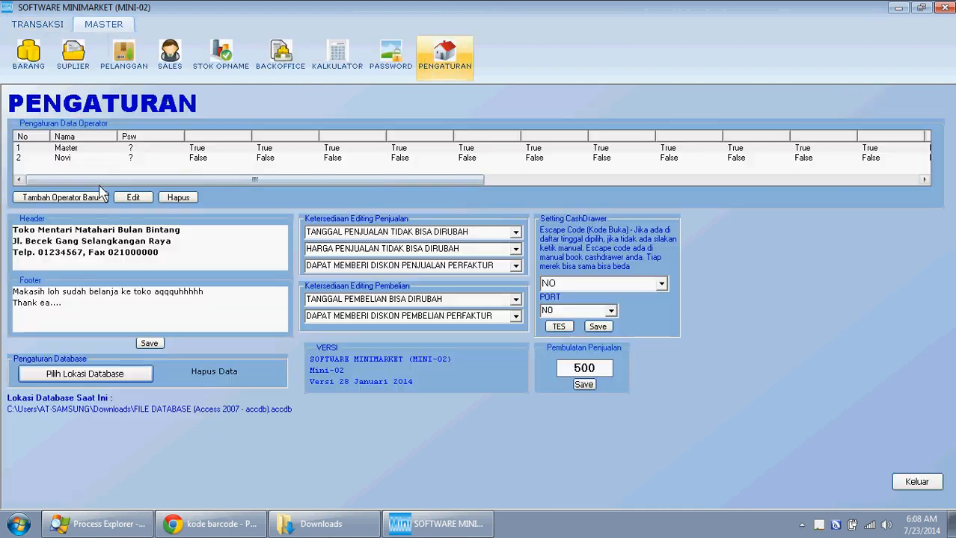
pyautogui.click(917, 481)
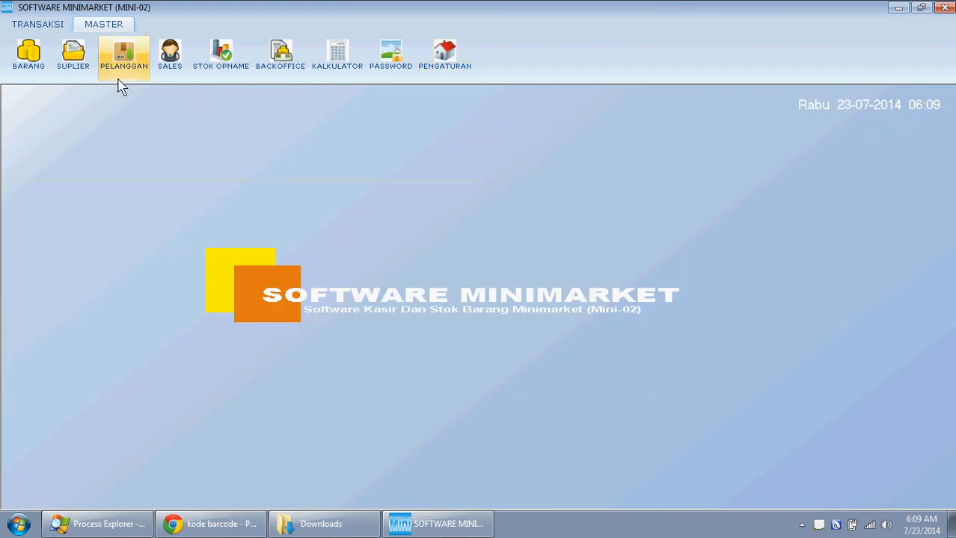
# View the BARANG item list and the PENGATURAN page, closing both to return to the main screen
pyautogui.click(56, 25)
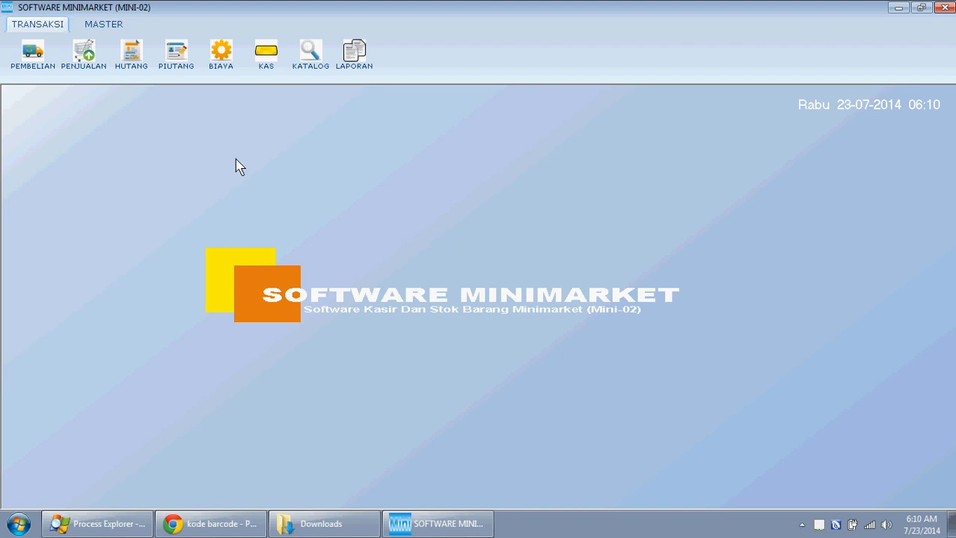
pyautogui.click(112, 23)
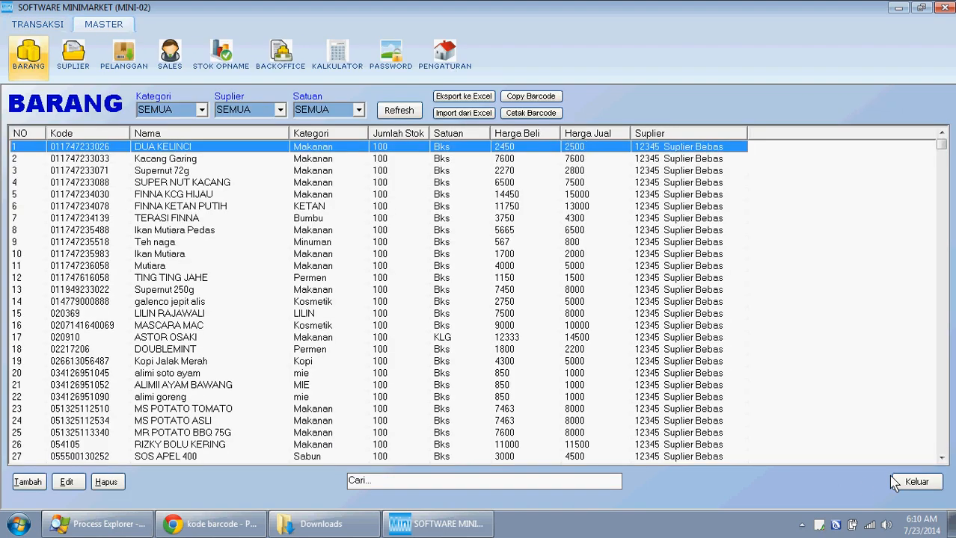
pyautogui.click(893, 482)
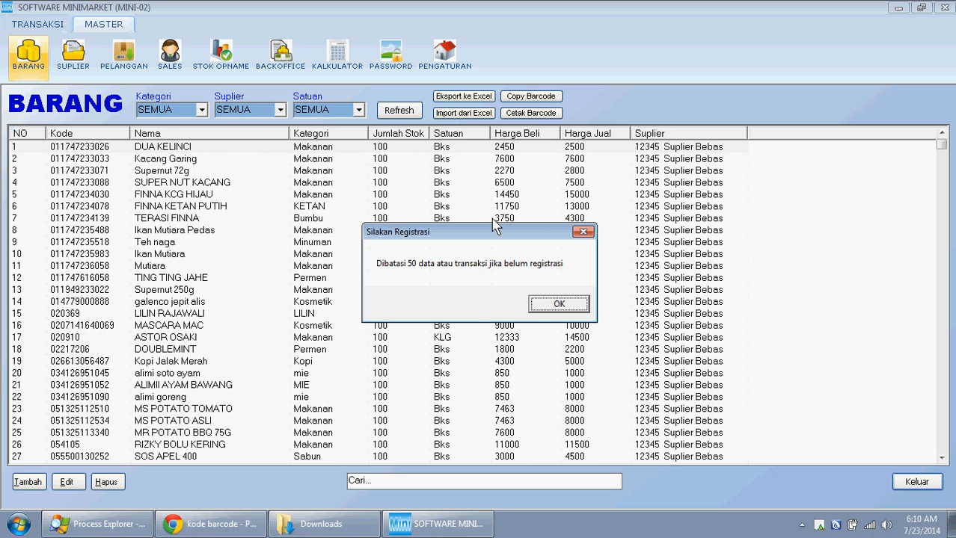
pyautogui.click(554, 302)
pyautogui.click(456, 64)
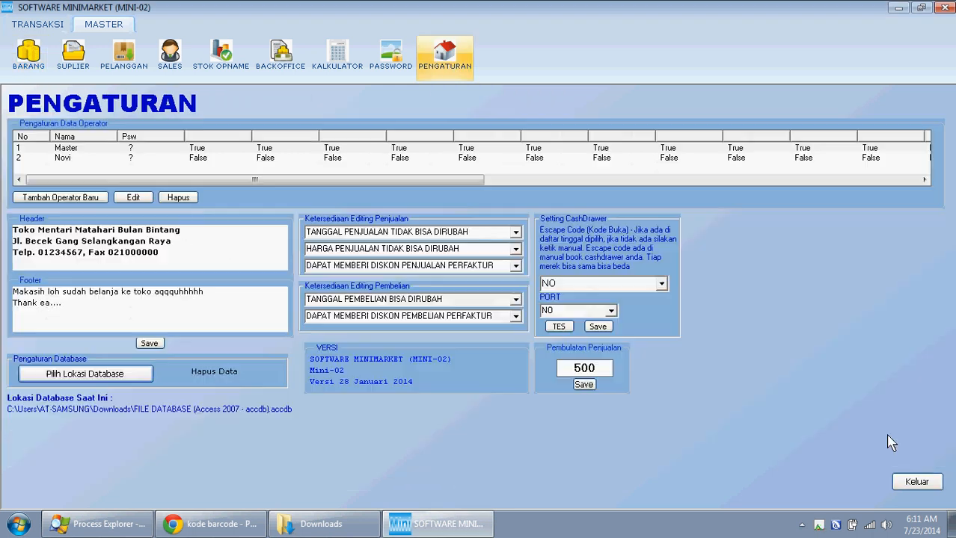
pyautogui.click(917, 482)
# Switch to Chrome and examine the software specification list on the indoaplikasi.com SPESIFIKASI SOFTWARE page
pyautogui.click(213, 523)
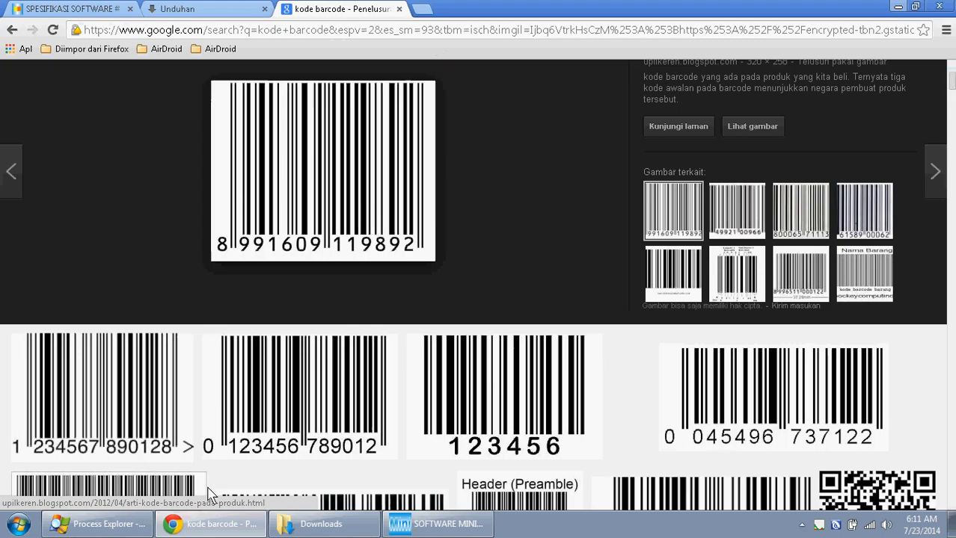
pyautogui.click(123, 9)
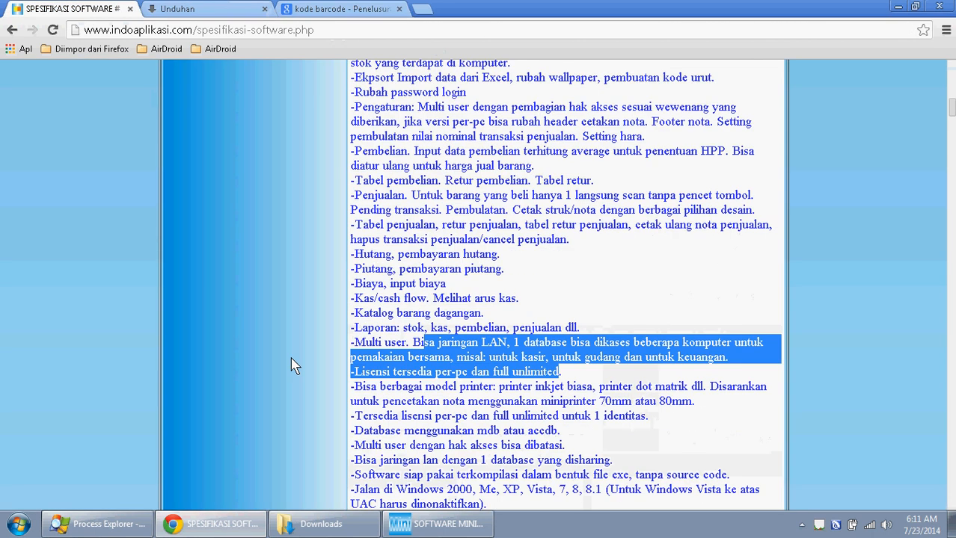
pyautogui.scroll(-4, 293, 365)
pyautogui.scroll(3, 295, 366)
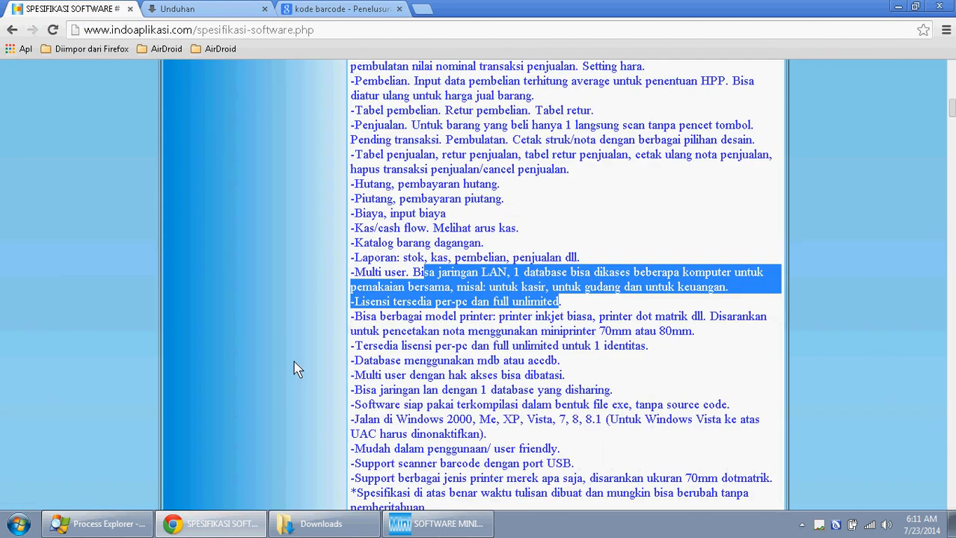
pyautogui.scroll(3, 295, 366)
pyautogui.scroll(-4, 449, 358)
pyautogui.click(448, 364)
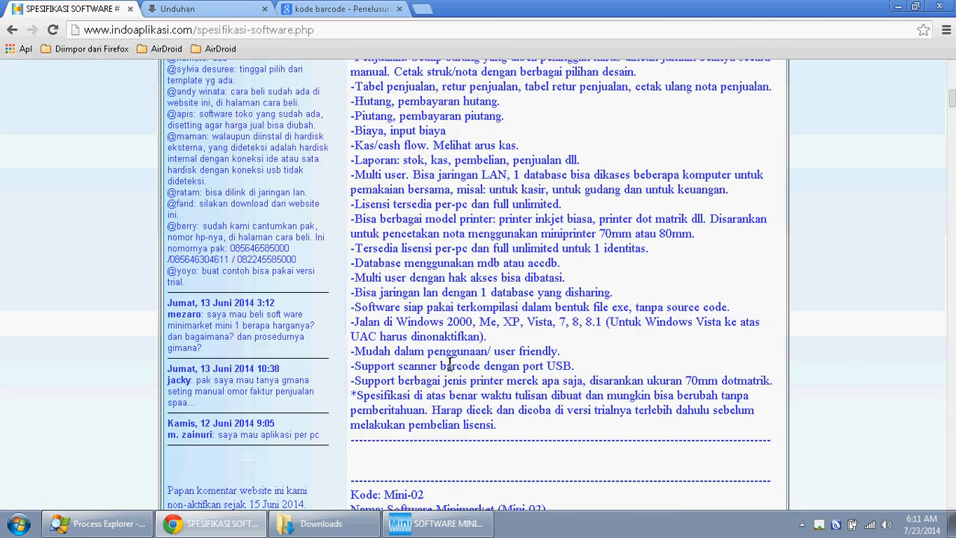
pyautogui.scroll(20, 449, 364)
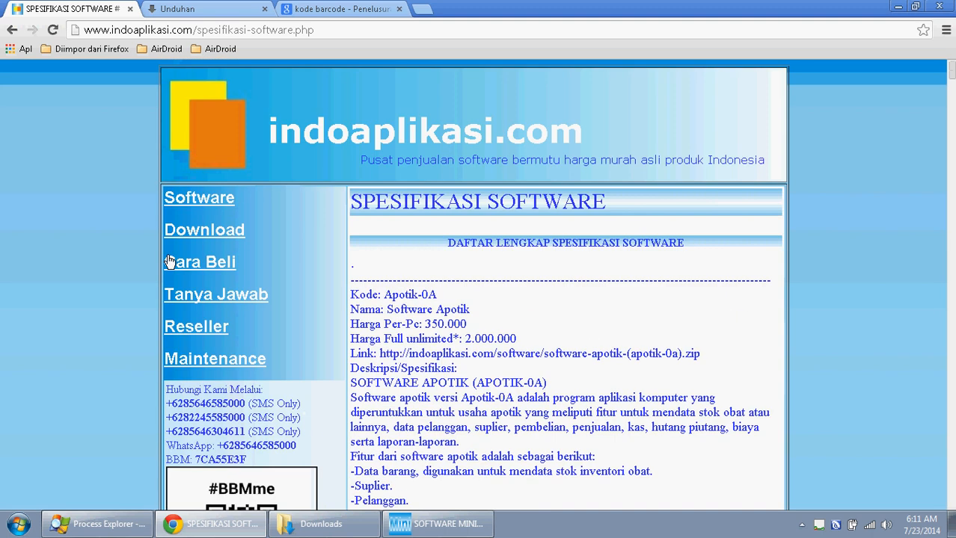
# Open the Cara Beli page on indoaplikasi.com, examine its purchase types and price list, and go to the Software page
pyautogui.click(169, 262)
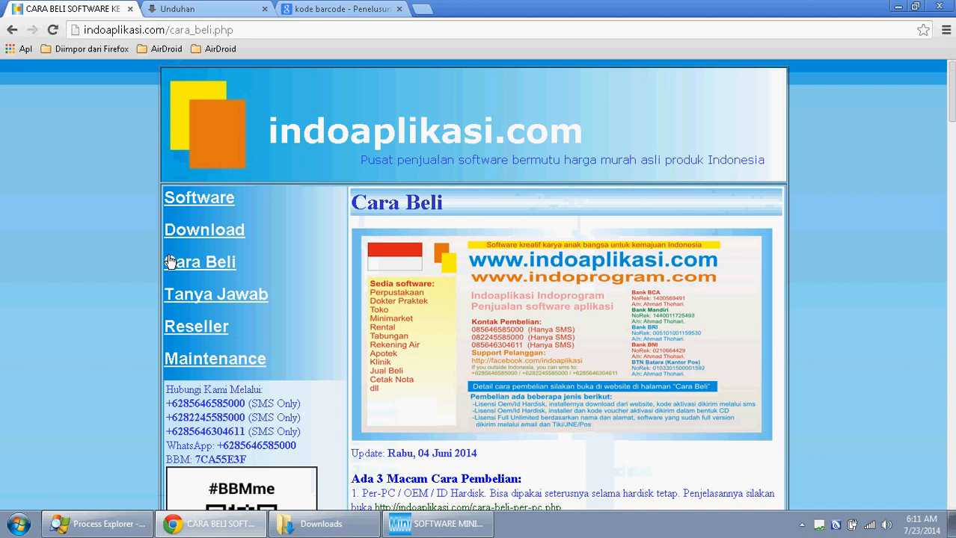
pyautogui.scroll(-4, 169, 261)
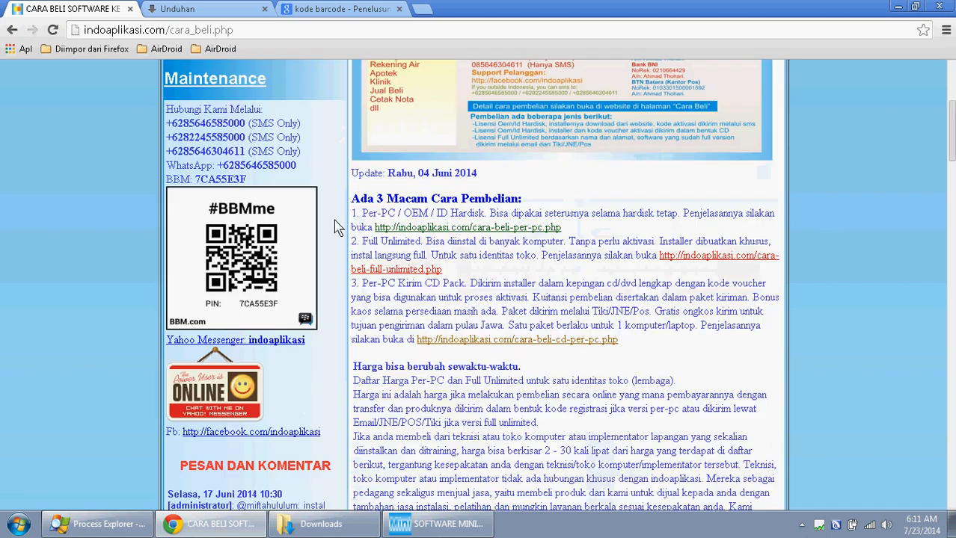
pyautogui.scroll(-4, 495, 228)
pyautogui.scroll(-15, 516, 258)
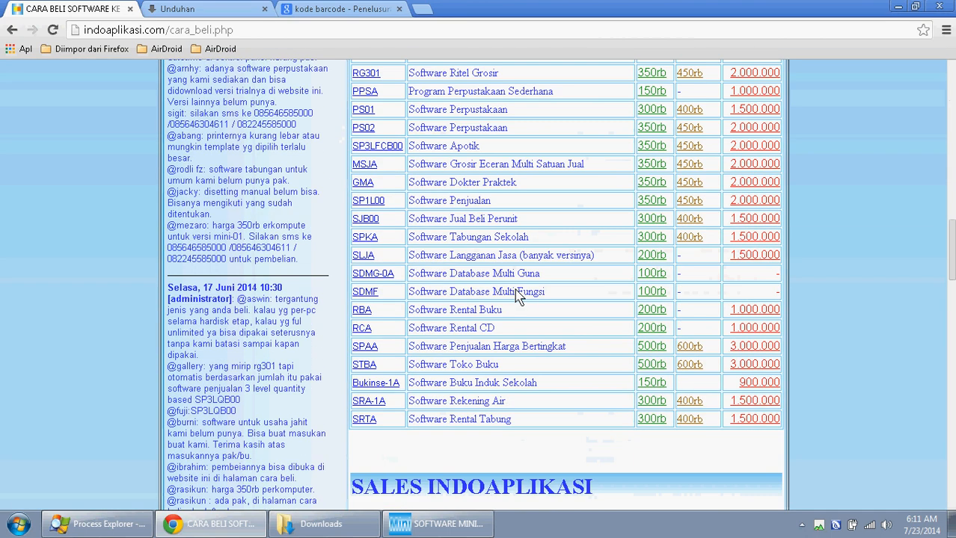
pyautogui.scroll(-4, 518, 314)
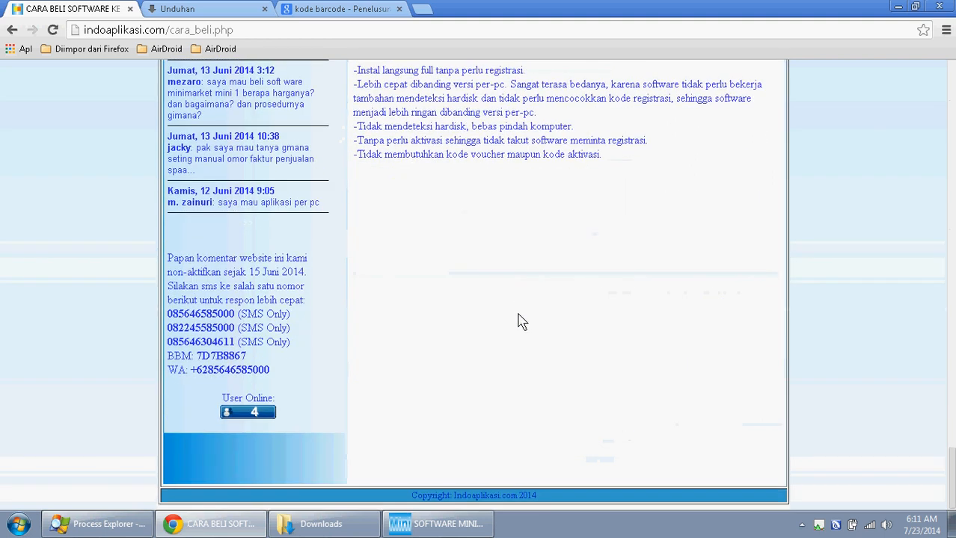
pyautogui.scroll(10, 518, 318)
pyautogui.scroll(17, 516, 309)
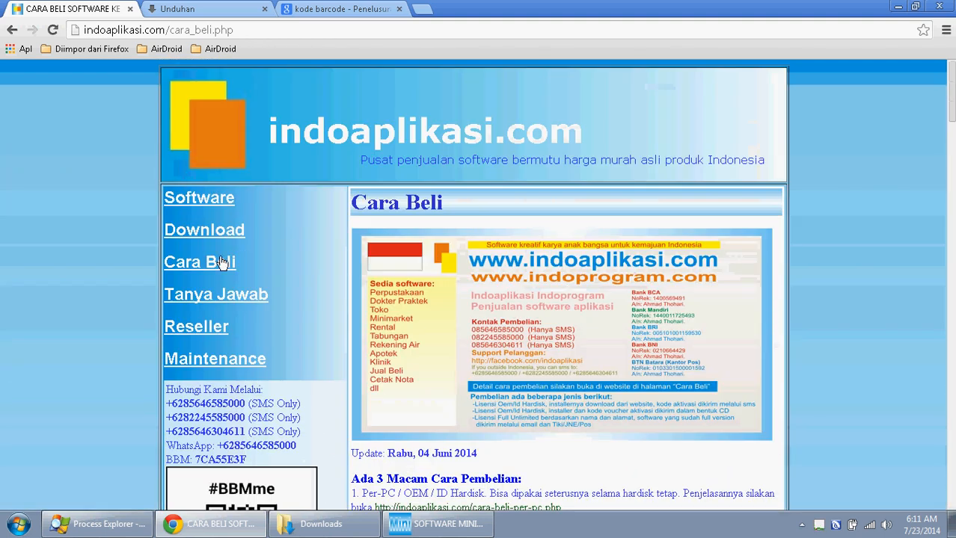
pyautogui.scroll(-1, 208, 301)
pyautogui.scroll(-5, 208, 301)
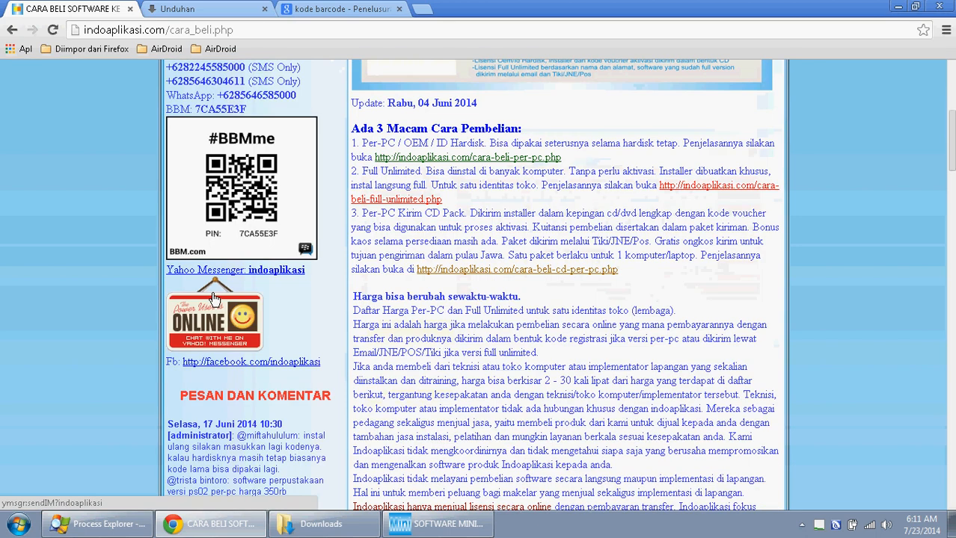
pyautogui.scroll(6, 215, 297)
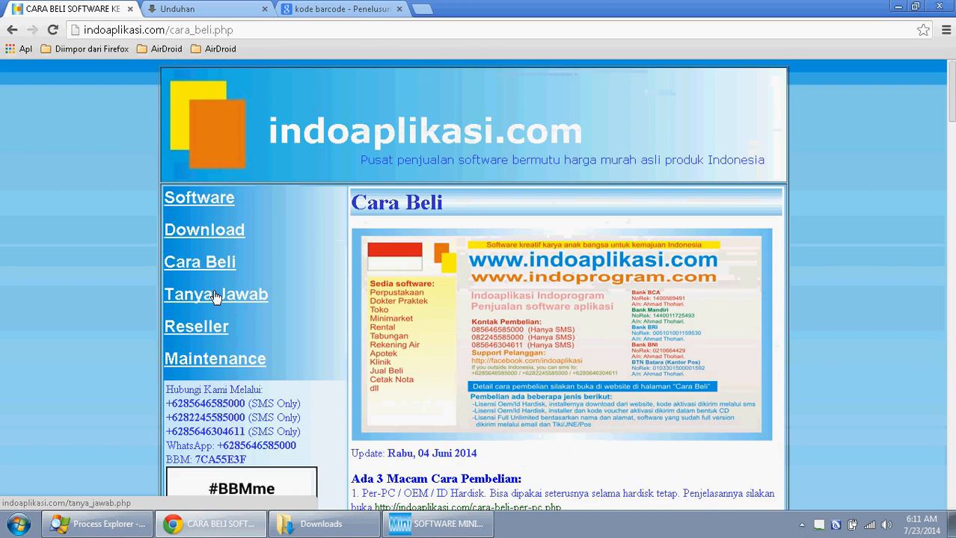
pyautogui.click(197, 198)
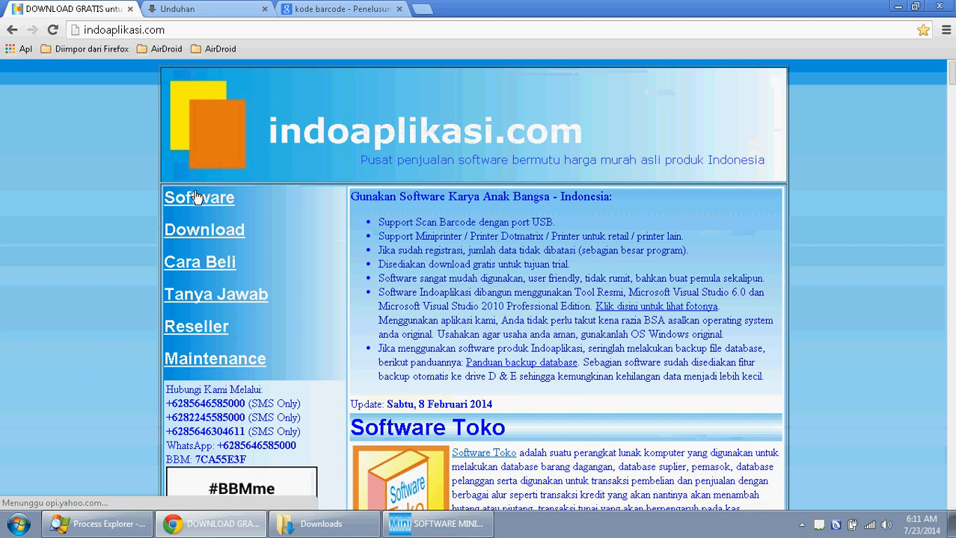